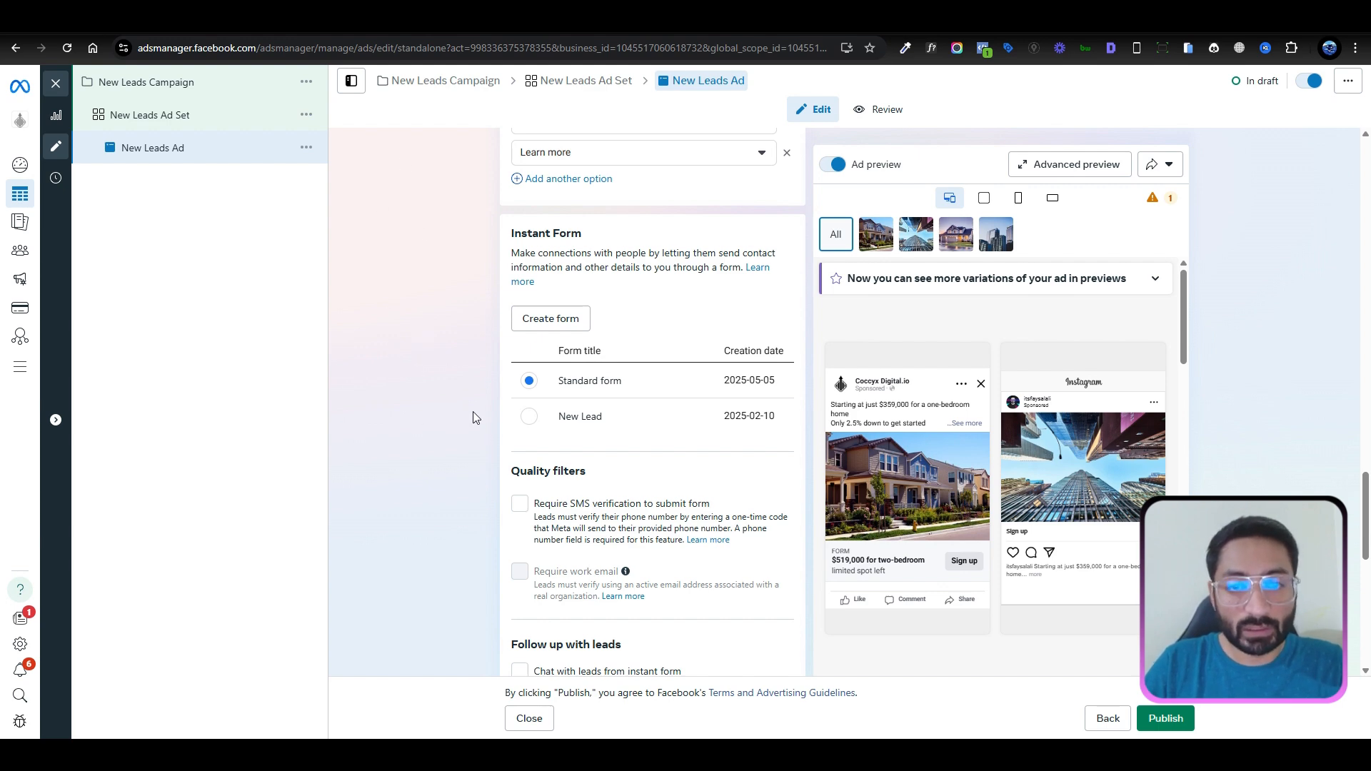
# Step: Review the New Leads Ad's media, texts, calls to action, instant form, lead delivery and tracking settings
pyautogui.scroll(6, 473, 412)
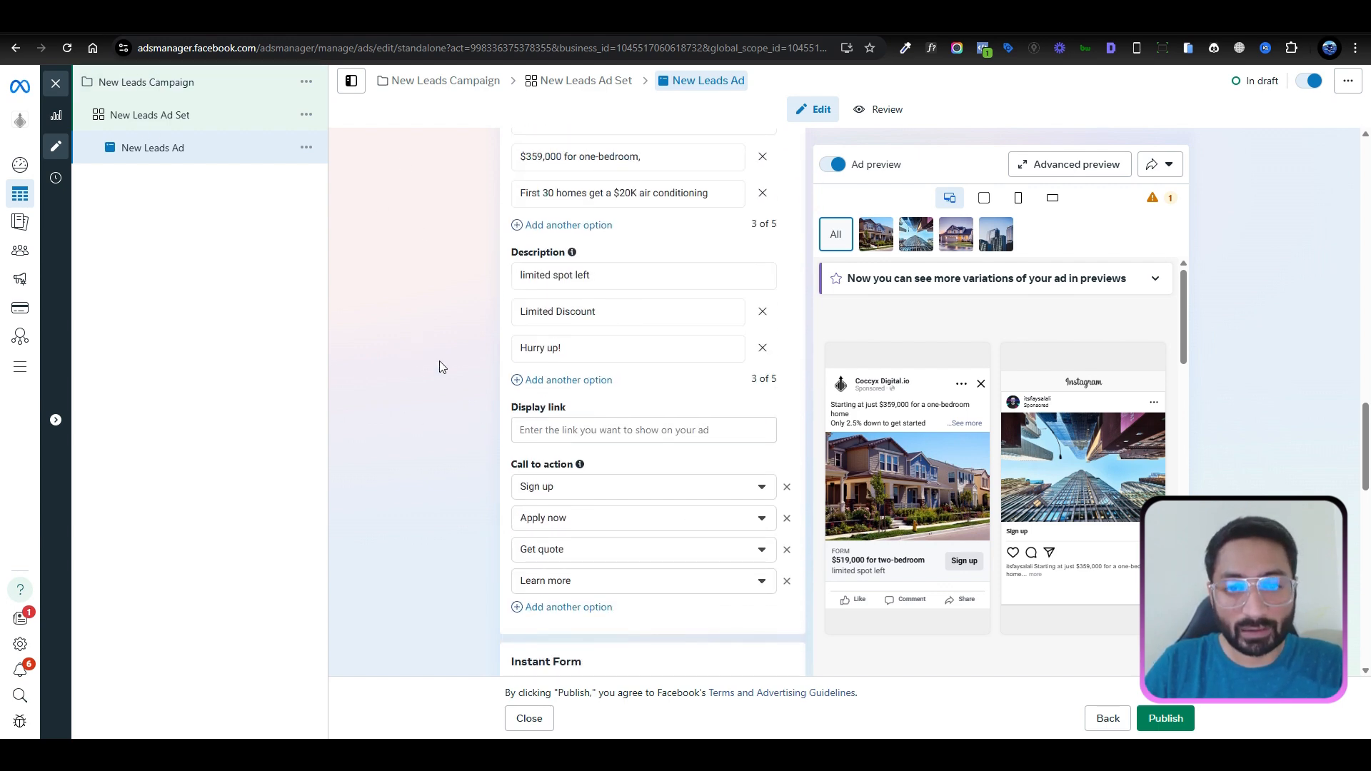
pyautogui.scroll(9, 439, 362)
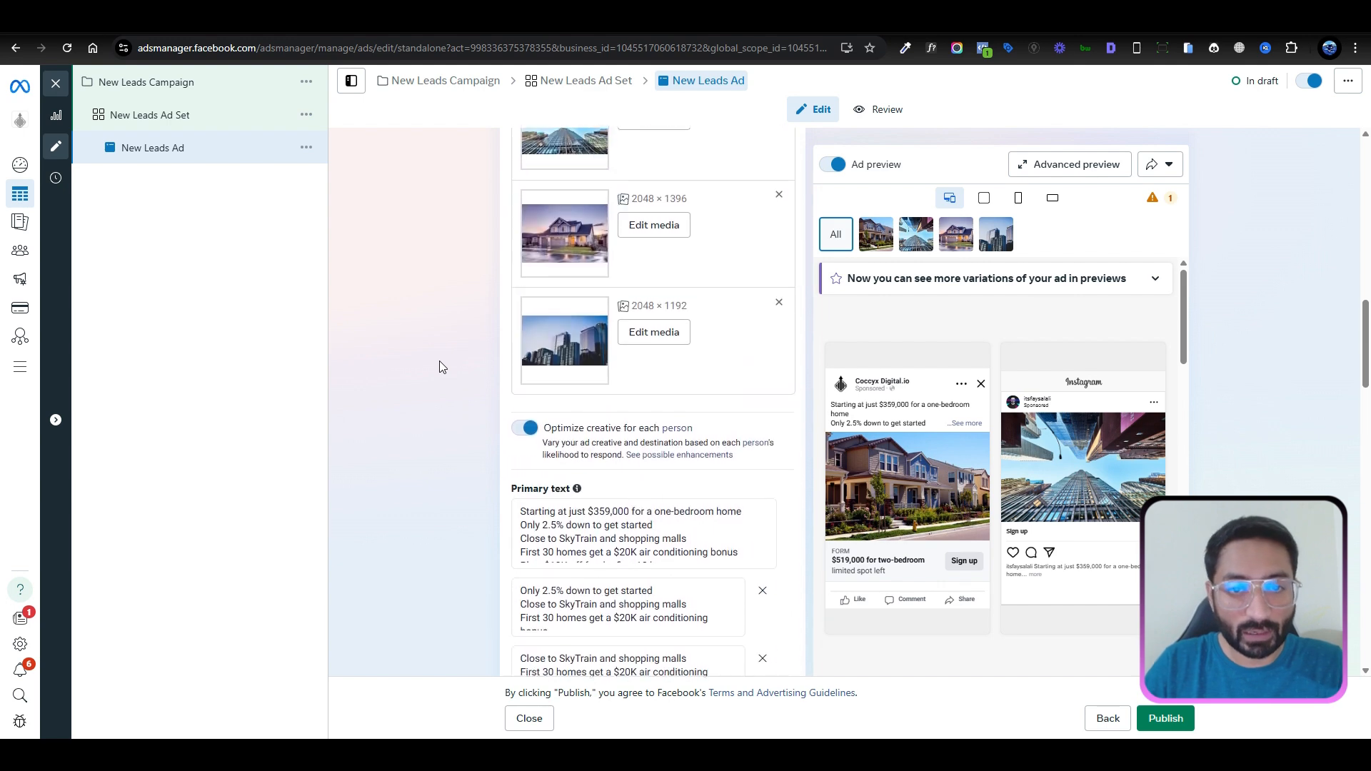
pyautogui.scroll(8, 439, 362)
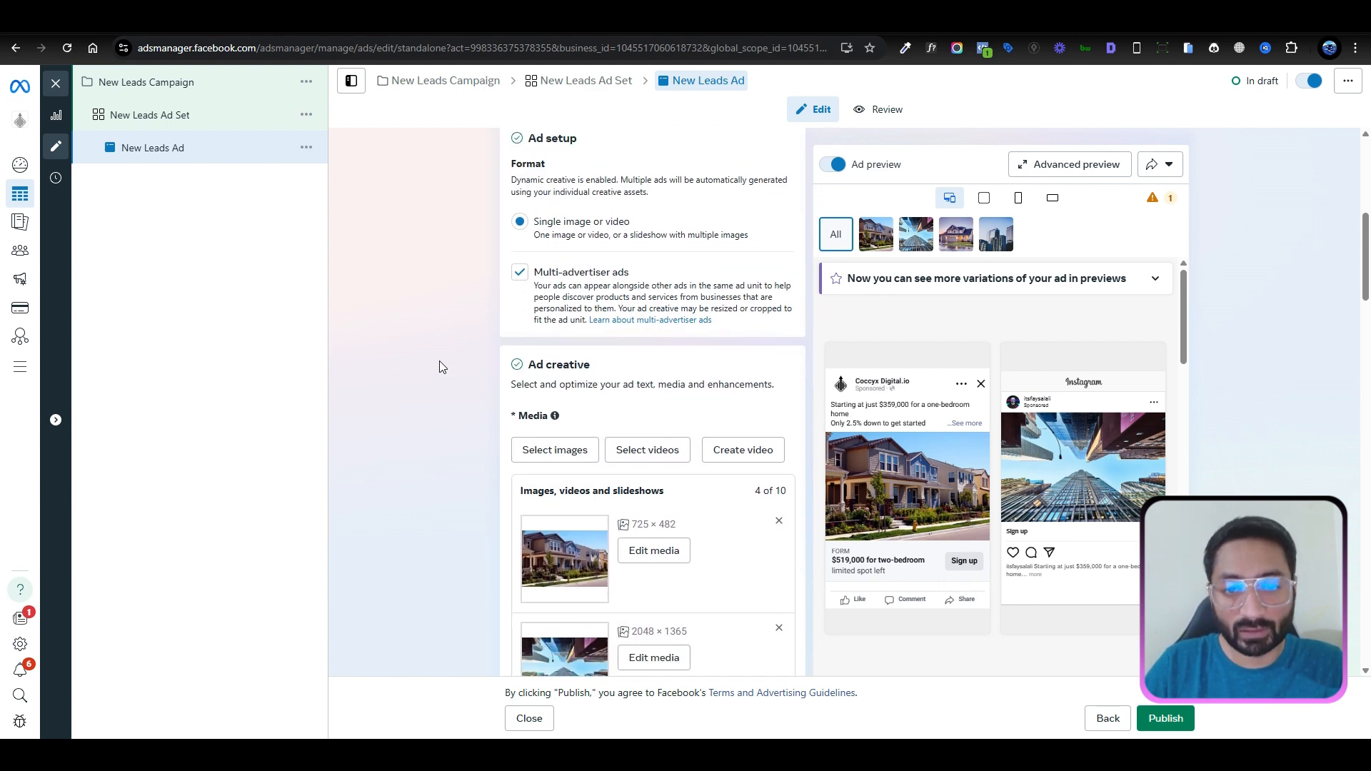
pyautogui.scroll(-20, 440, 366)
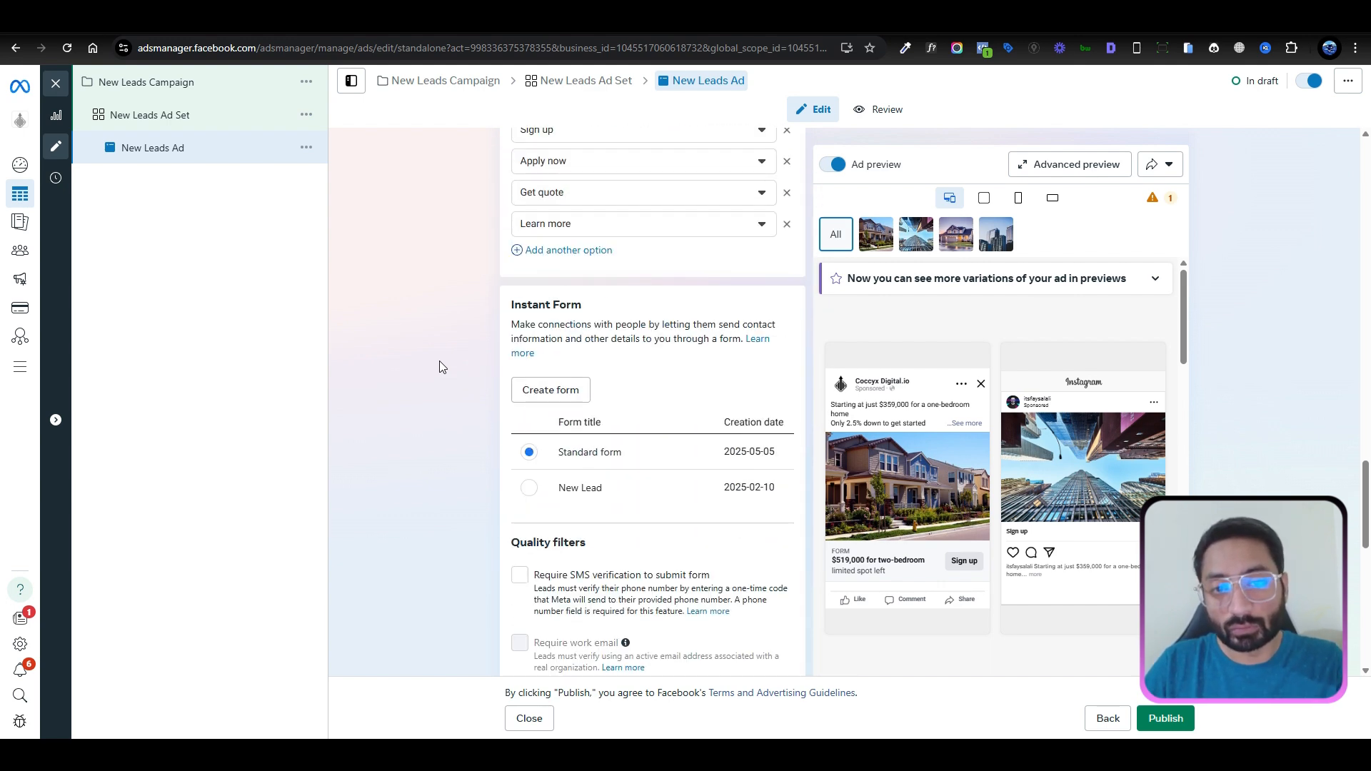
pyautogui.scroll(-2, 440, 361)
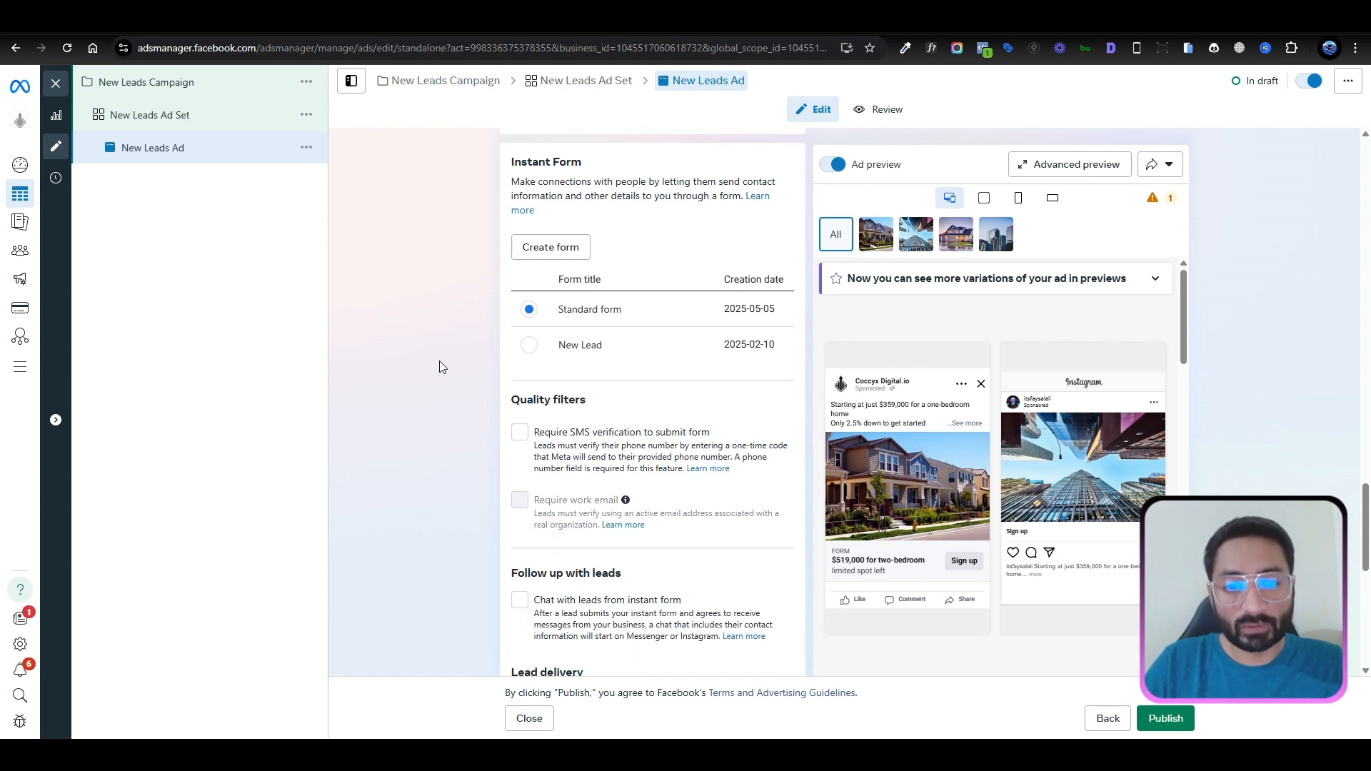
pyautogui.scroll(-6, 440, 361)
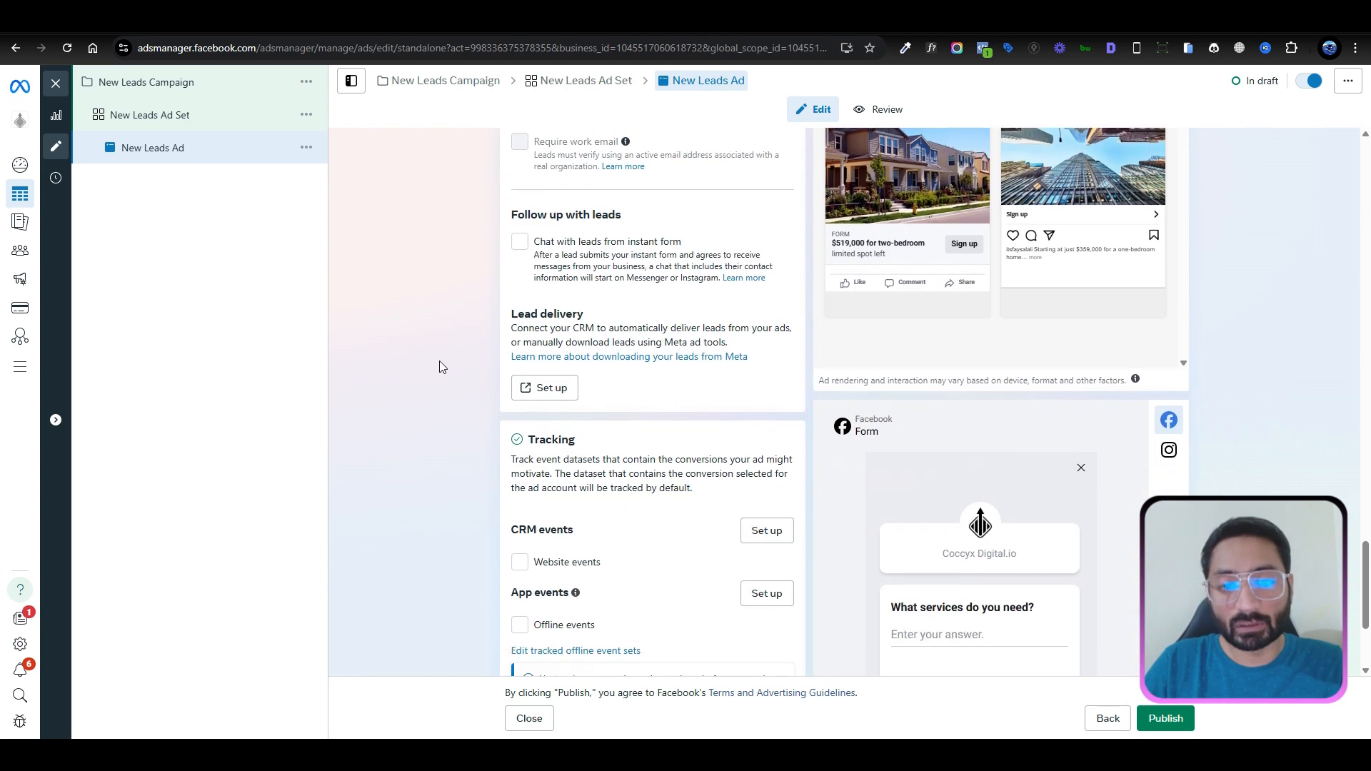
pyautogui.scroll(-2, 440, 361)
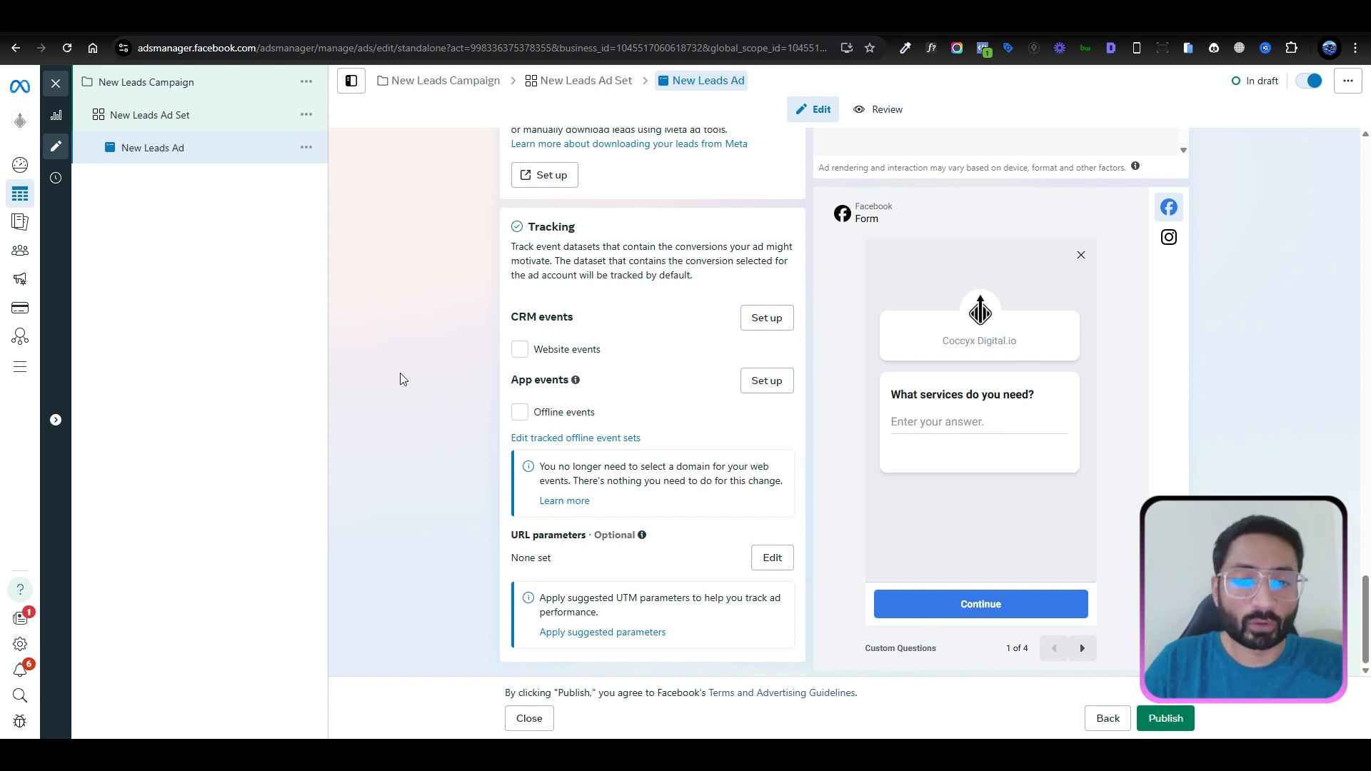
pyautogui.scroll(6, 400, 379)
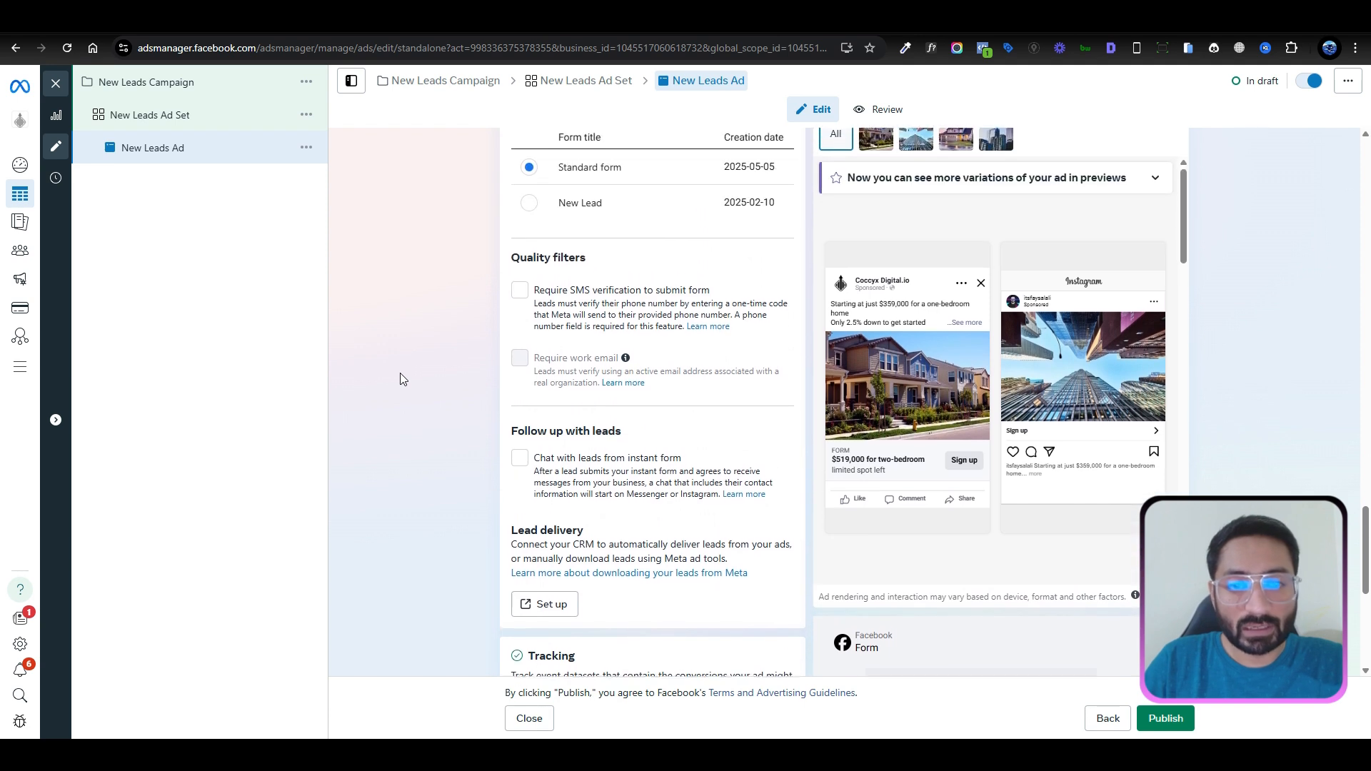
pyautogui.scroll(3, 400, 379)
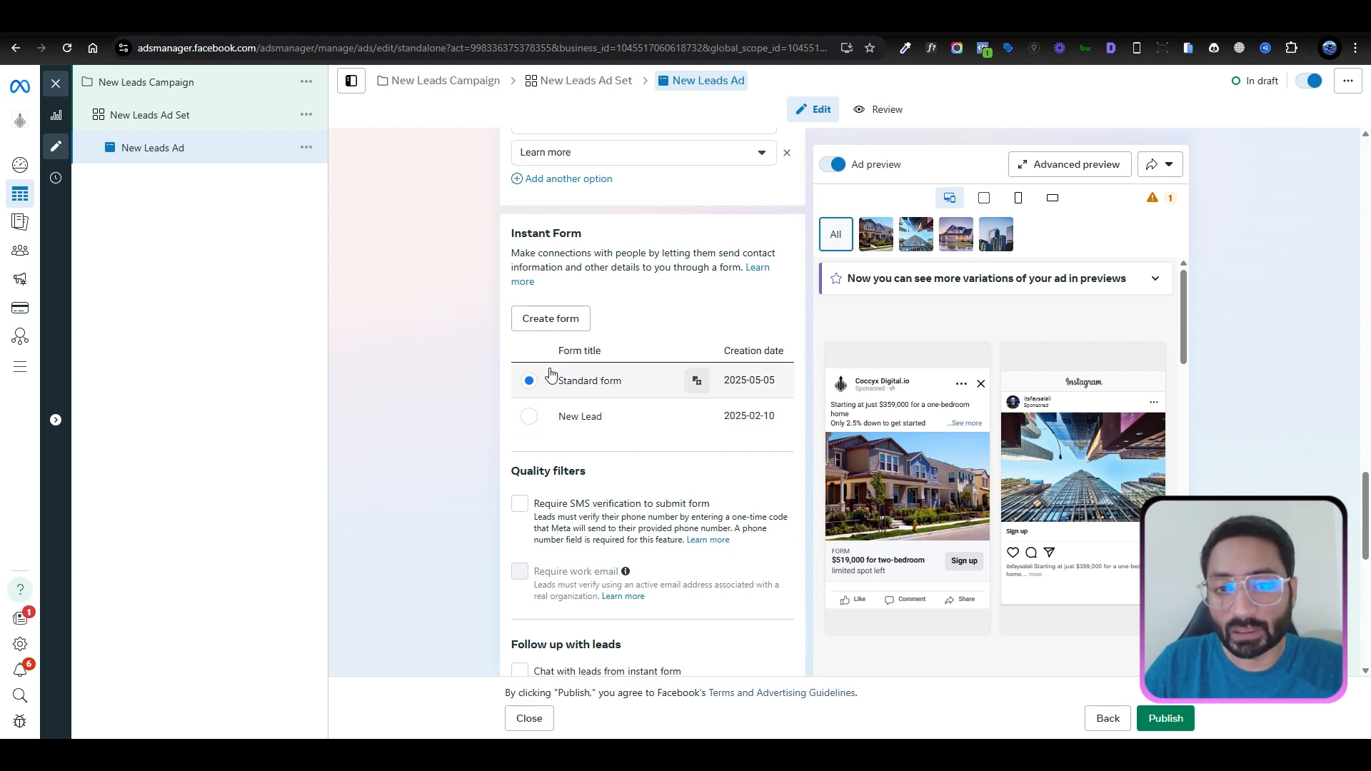
# Step: Create a new instant form named "Pre Sale Lead form May 2025" and continue to its intro section
pyautogui.click(546, 326)
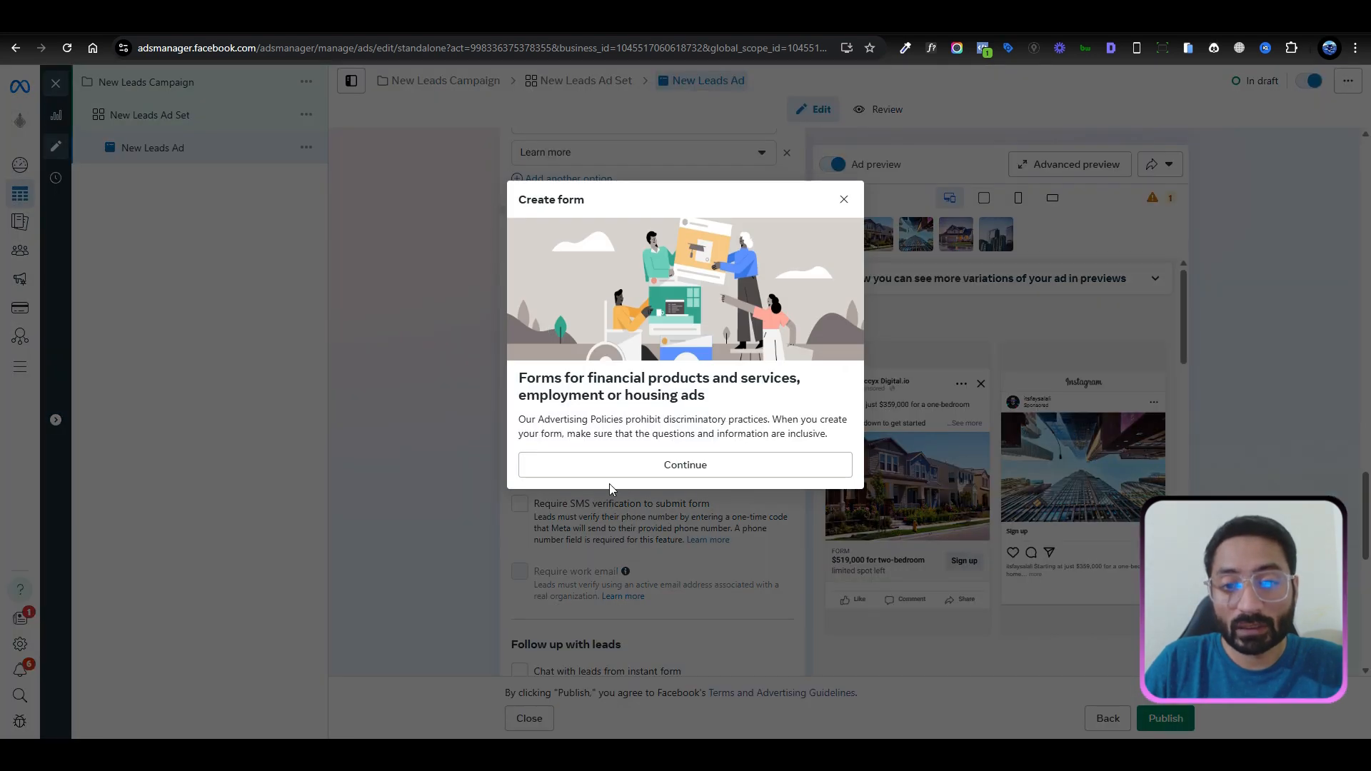
pyautogui.click(672, 471)
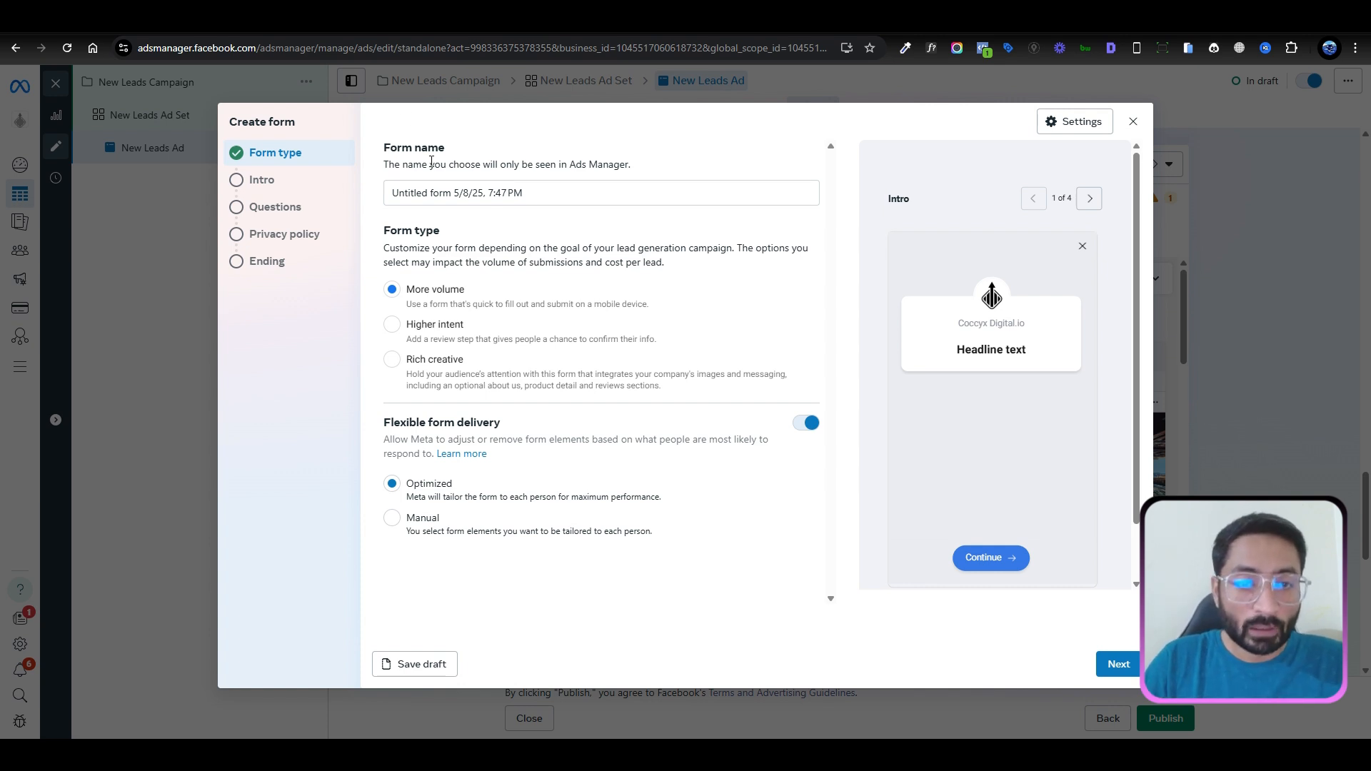
pyautogui.click(446, 193)
pyautogui.hotkey('ctrl', 'a')
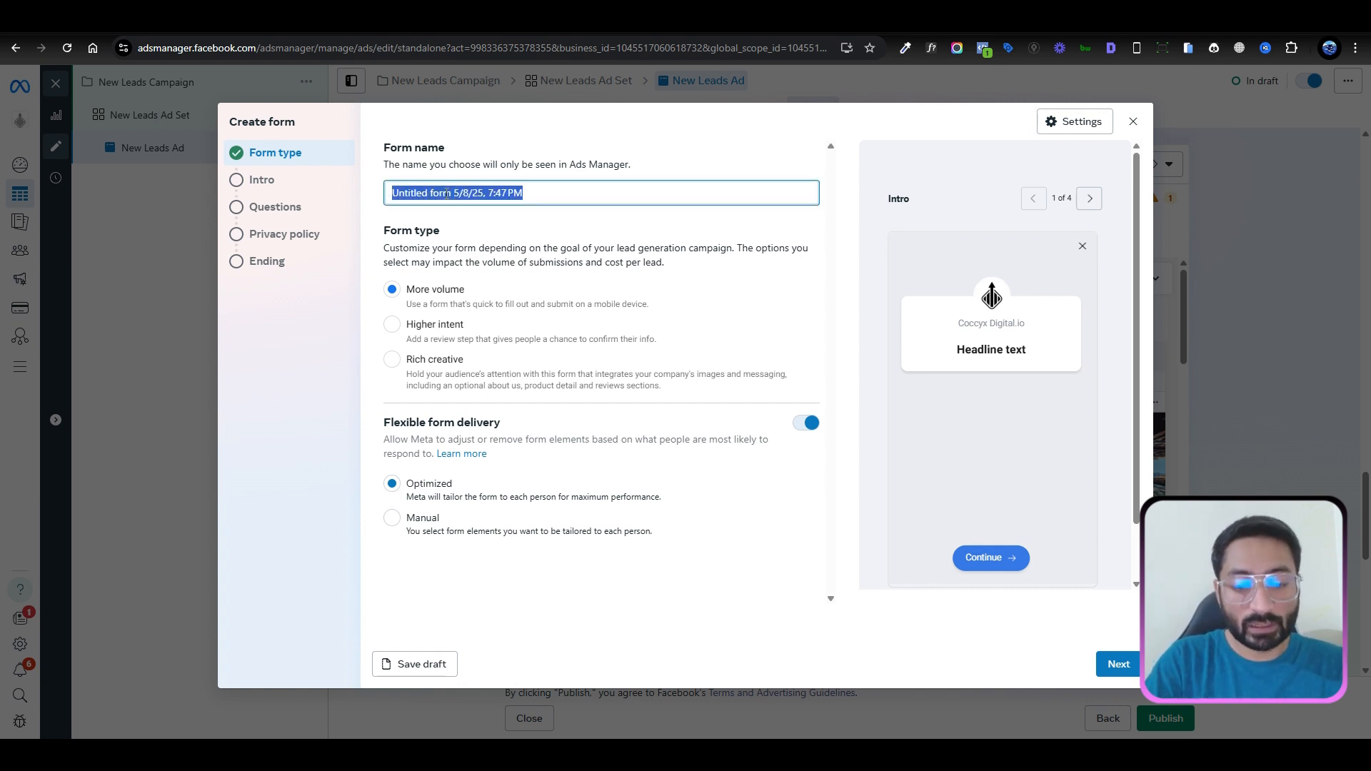
pyautogui.write('Pre')
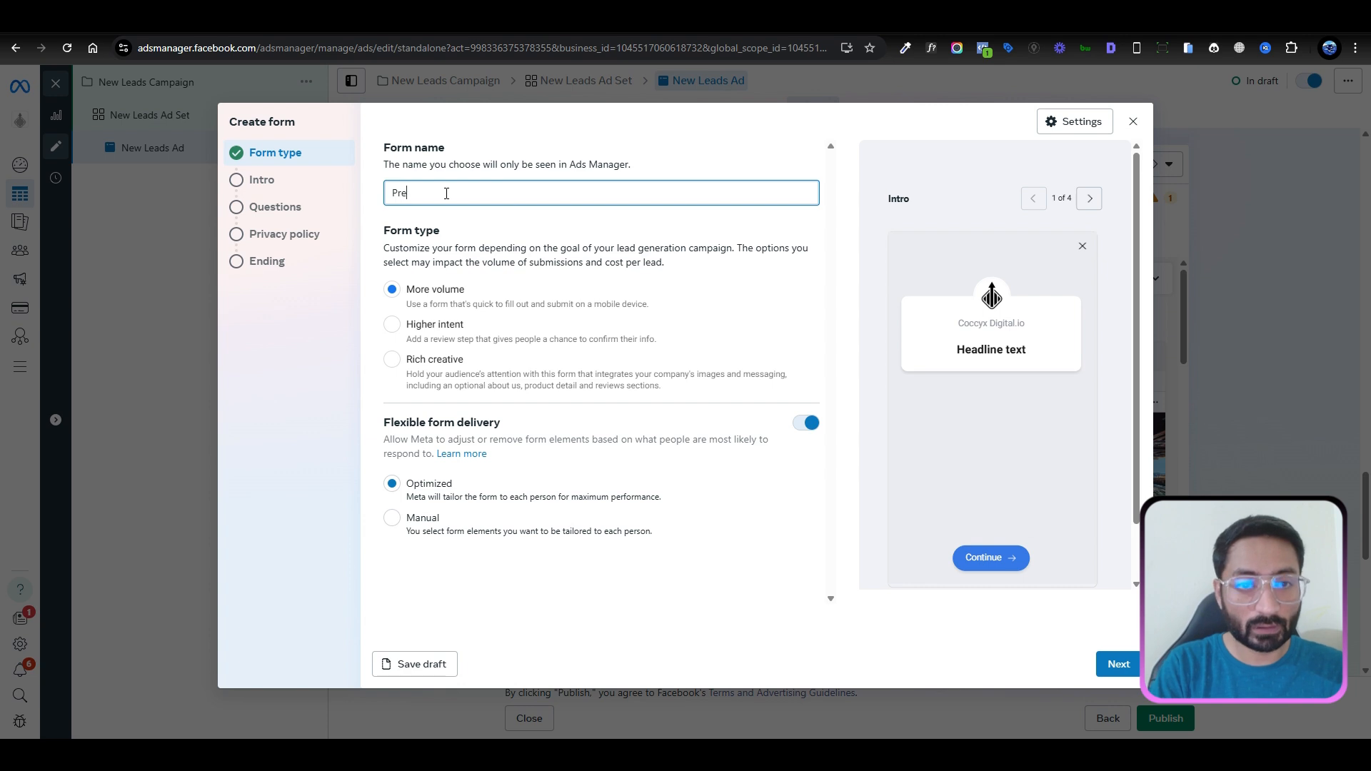
pyautogui.write(' Sale ')
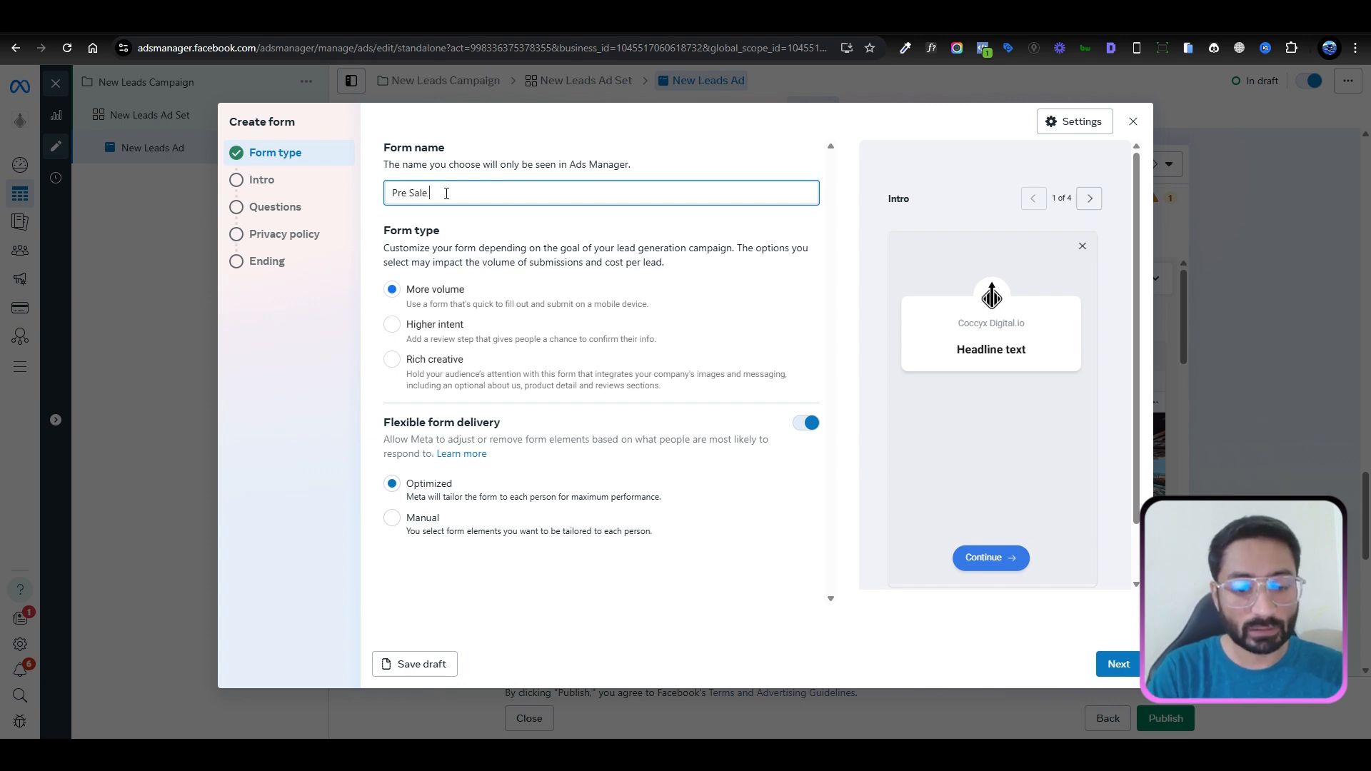
pyautogui.write('Lead form ')
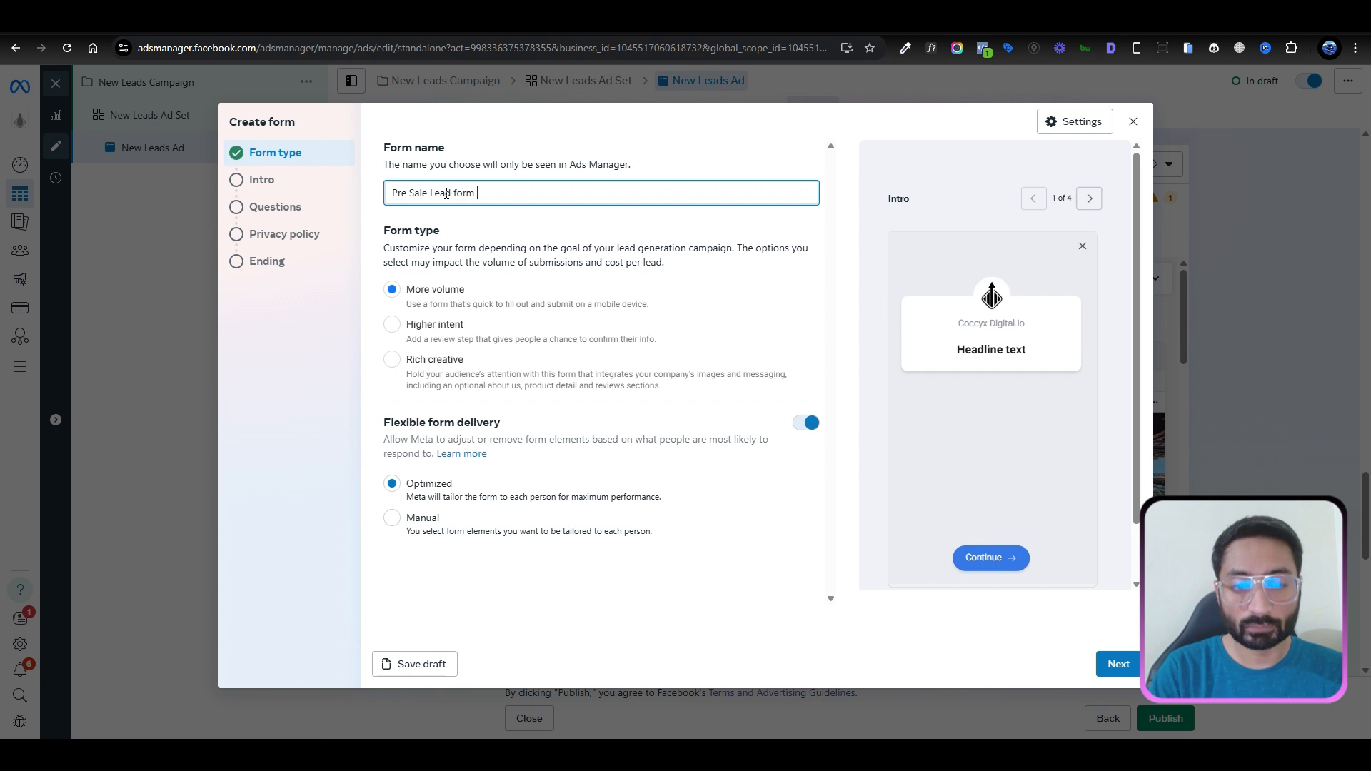
pyautogui.write('May 2025')
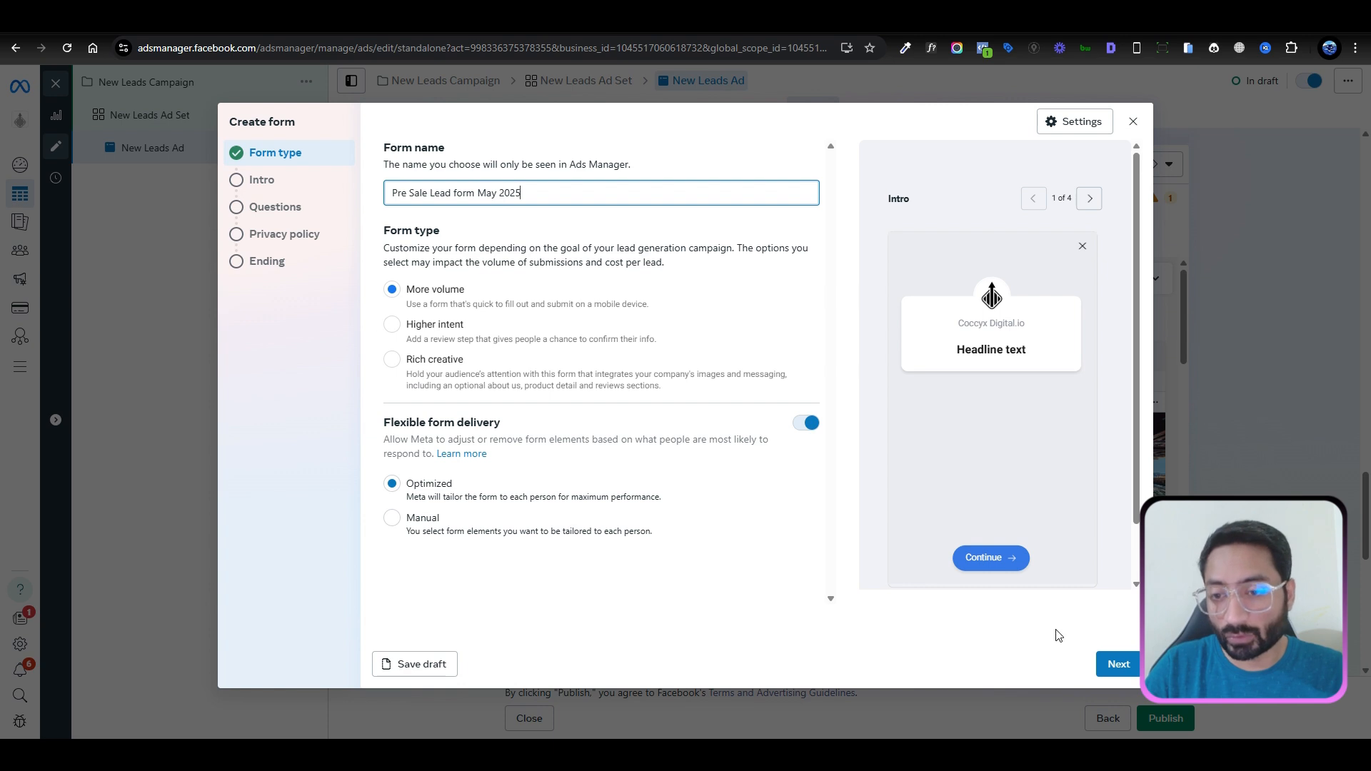
pyautogui.click(1119, 664)
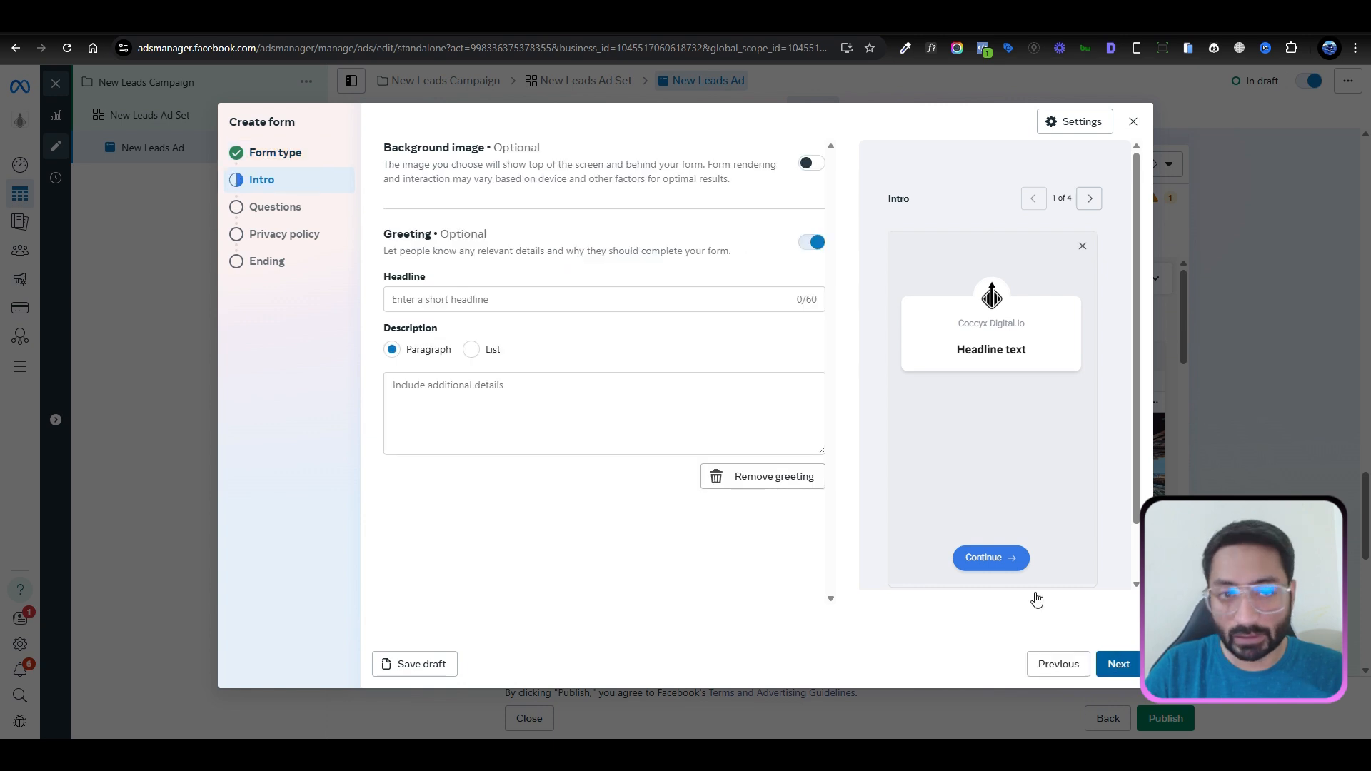
# Step: Set the form greeting's headline to the ad's wording "First 30 homes get a $20K air conditioning bonus"
pyautogui.click(497, 299)
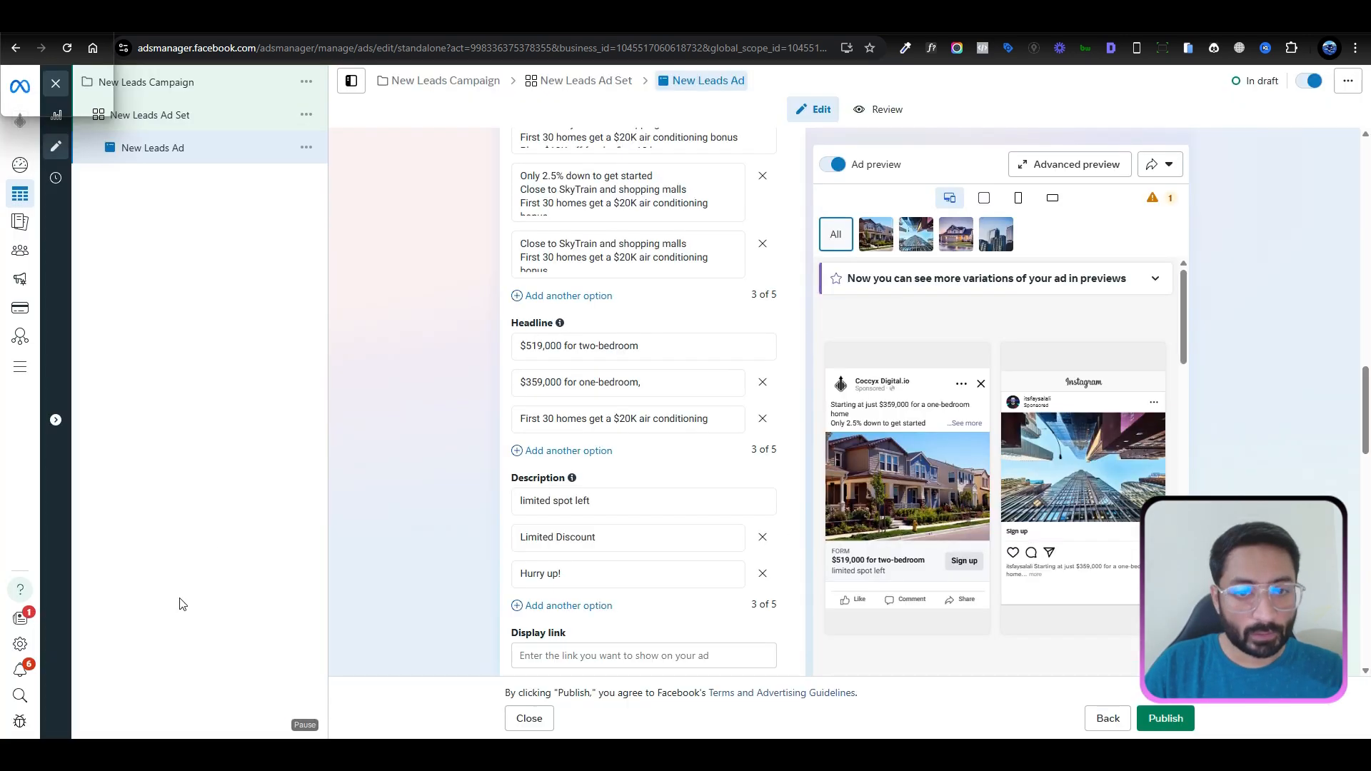
pyautogui.tripleClick(587, 345)
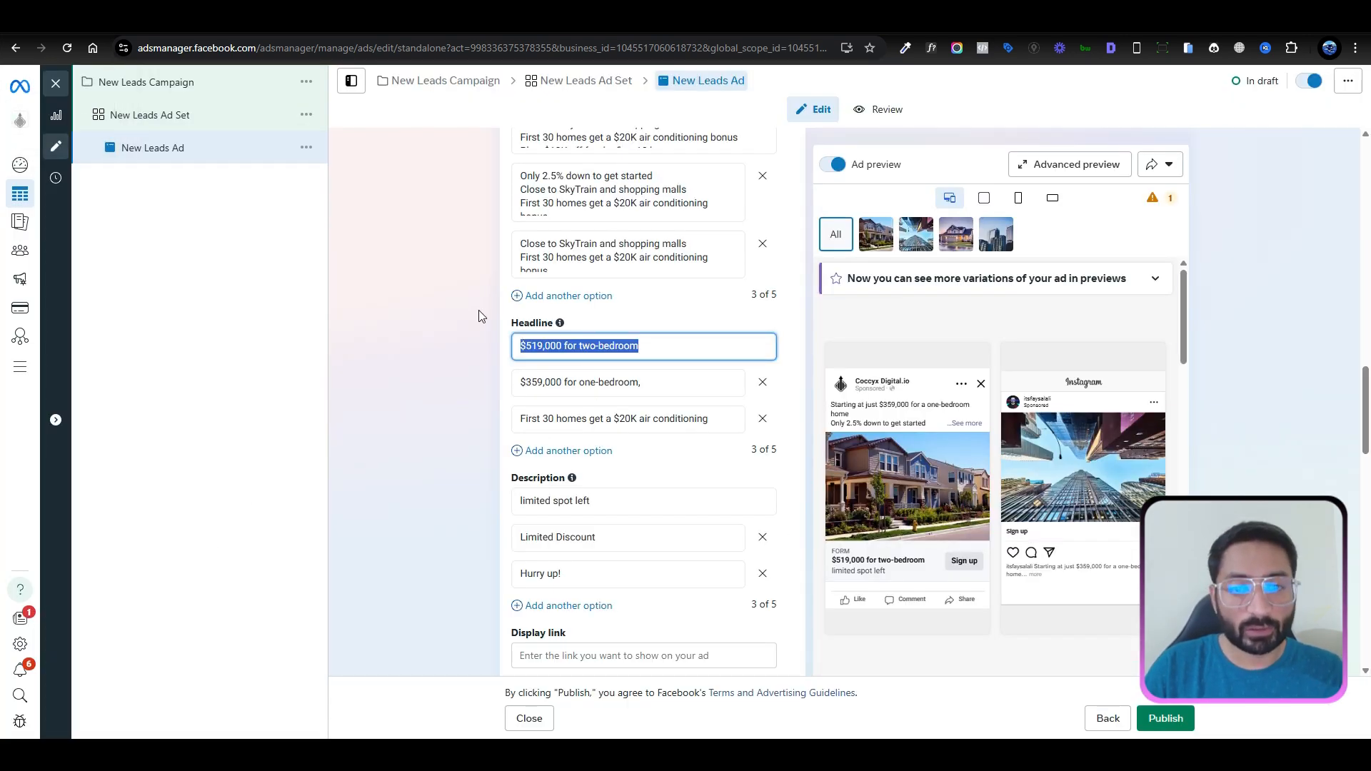
pyautogui.click(595, 419)
pyautogui.tripleClick(595, 418)
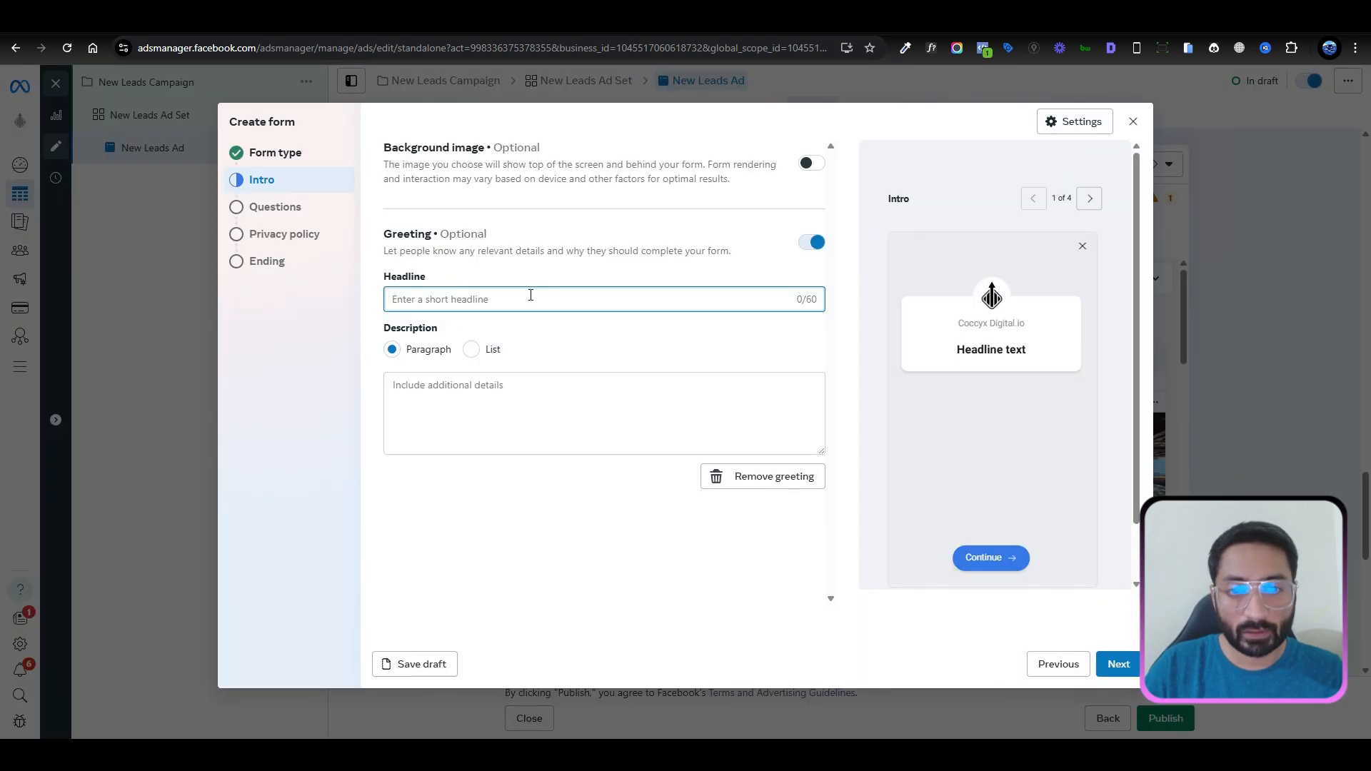
pyautogui.write('First 30 homes get a $20K air conditioning bonus')
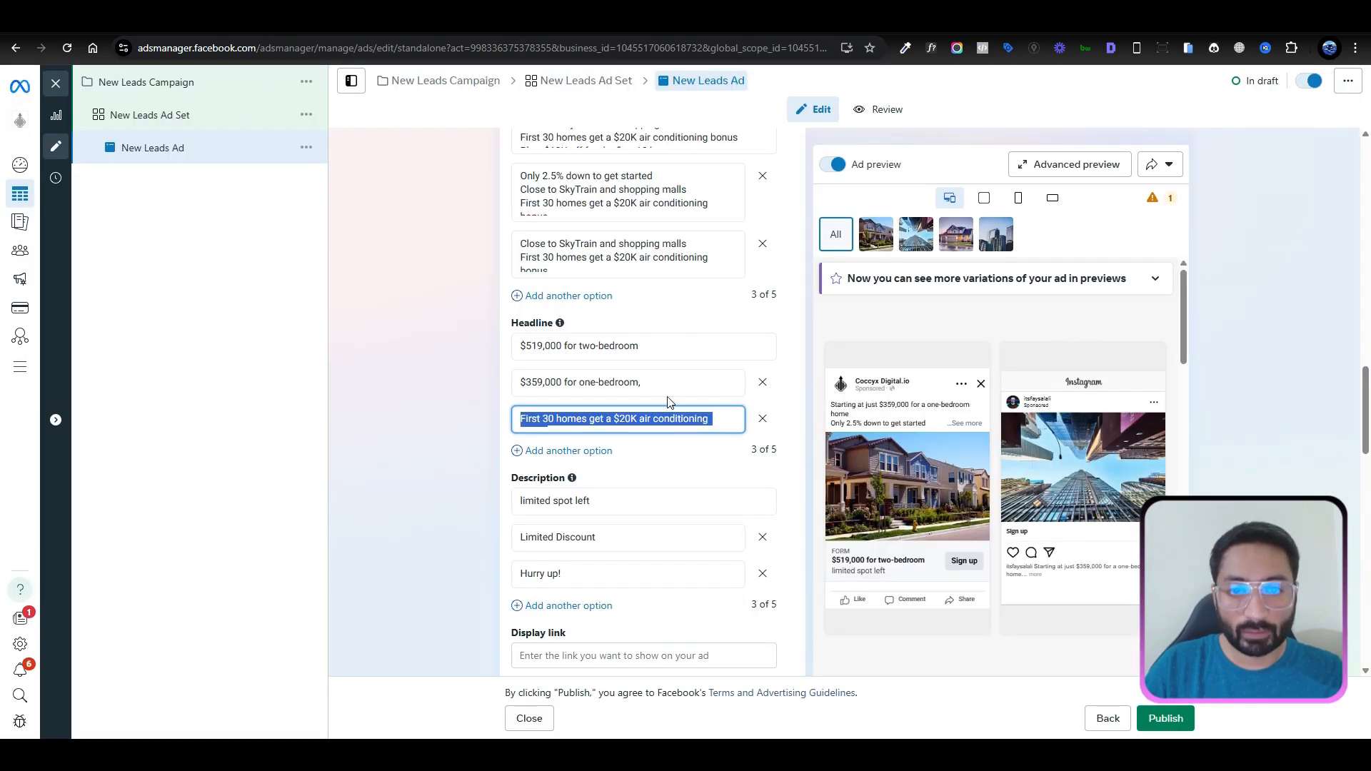
# Step: Fill the greeting description with the ad's lines from "Close to SkyTrain and shopping malls" to "$10K off for the first 10 buyers", and continue to the questions
pyautogui.scroll(3, 579, 468)
pyautogui.tripleClick(580, 468)
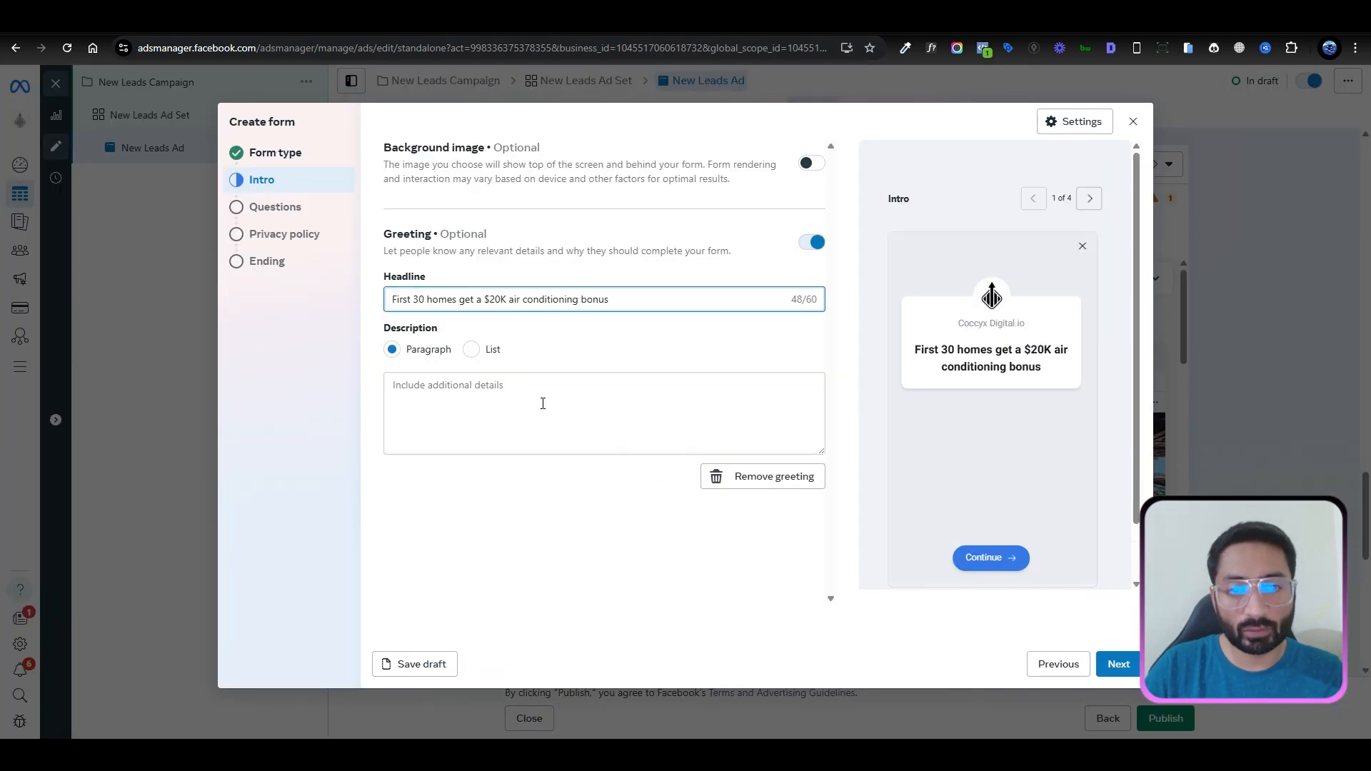
pyautogui.click(544, 405)
pyautogui.write('Close to SkyTrain and shopping malls First 30 homes get a $20K air conditioning bonus Plus, $10K off for the first 10 buyers')
pyautogui.click(569, 541)
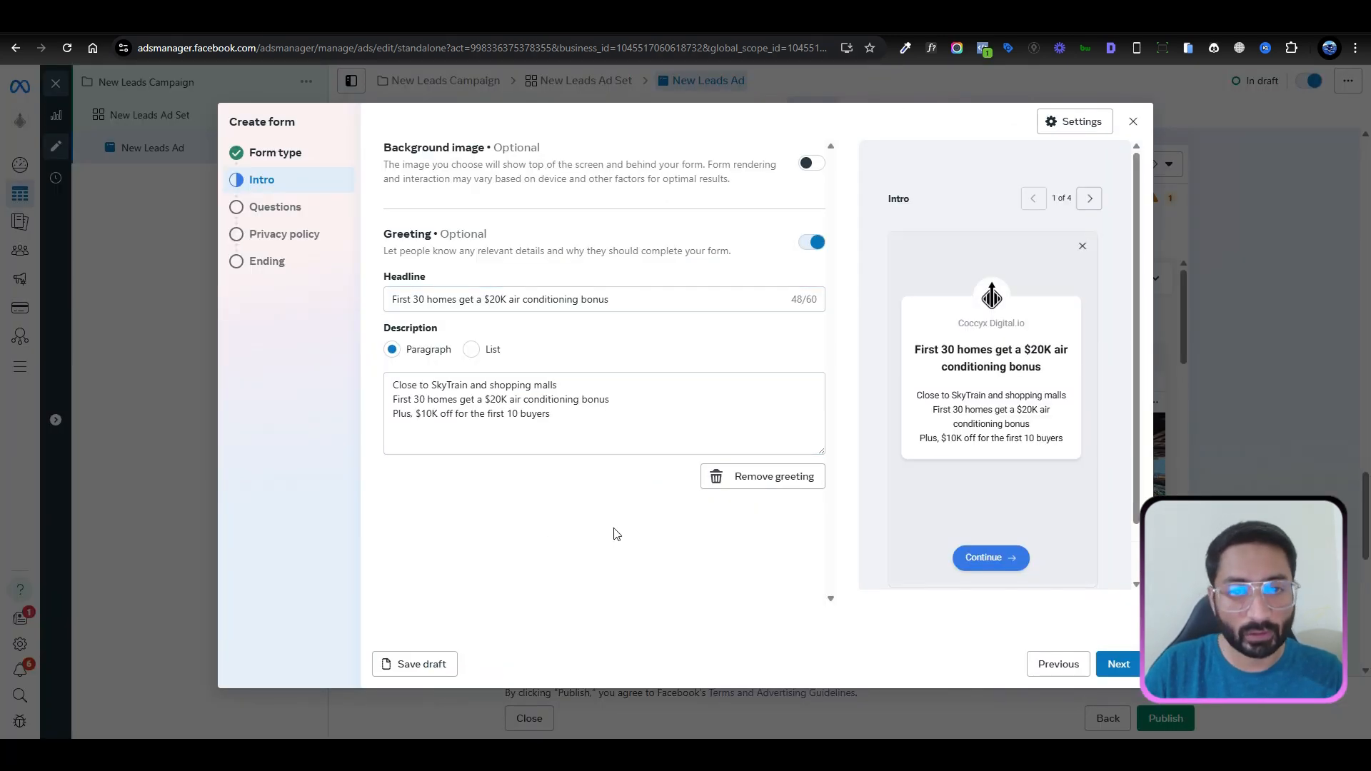
pyautogui.click(1117, 663)
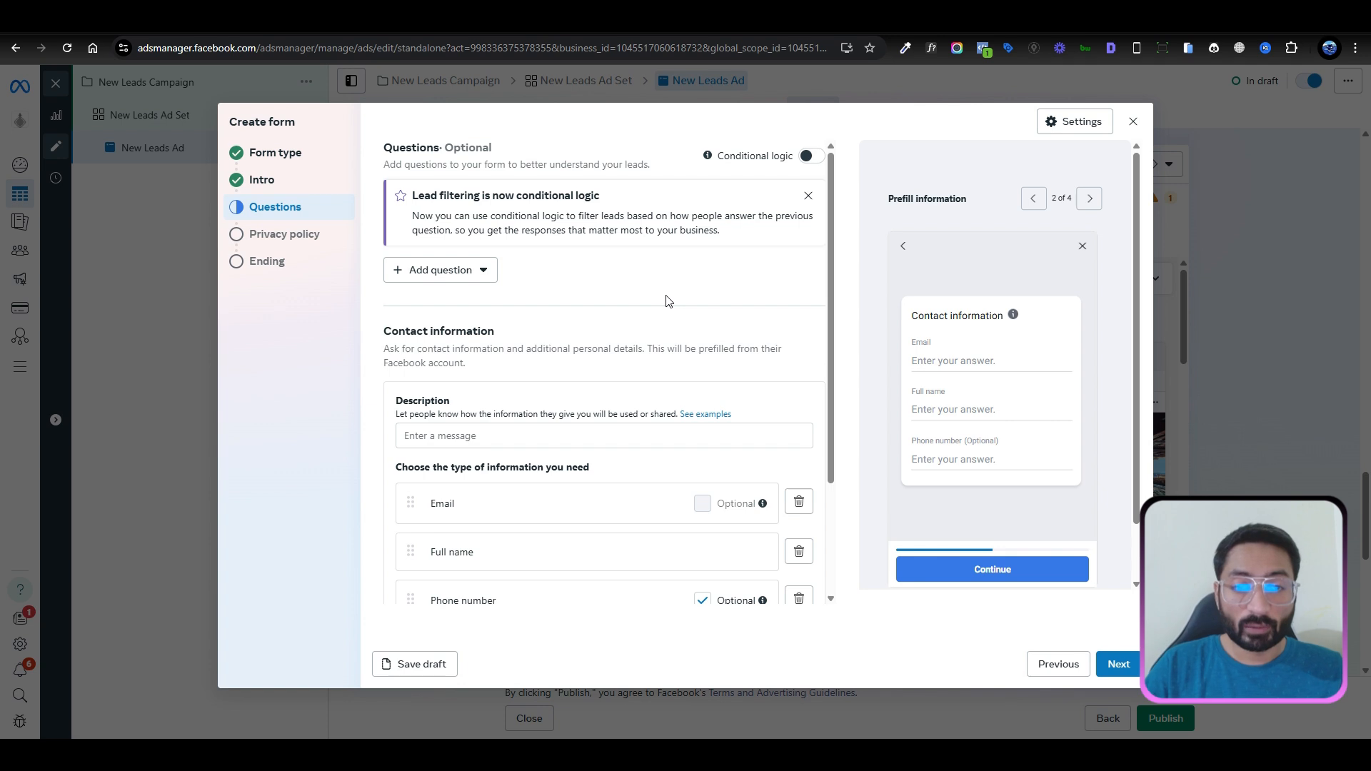
# Step: Add a multiple choice question asking "What type of property you are looking for?" to the form
pyautogui.scroll(-1, 669, 301)
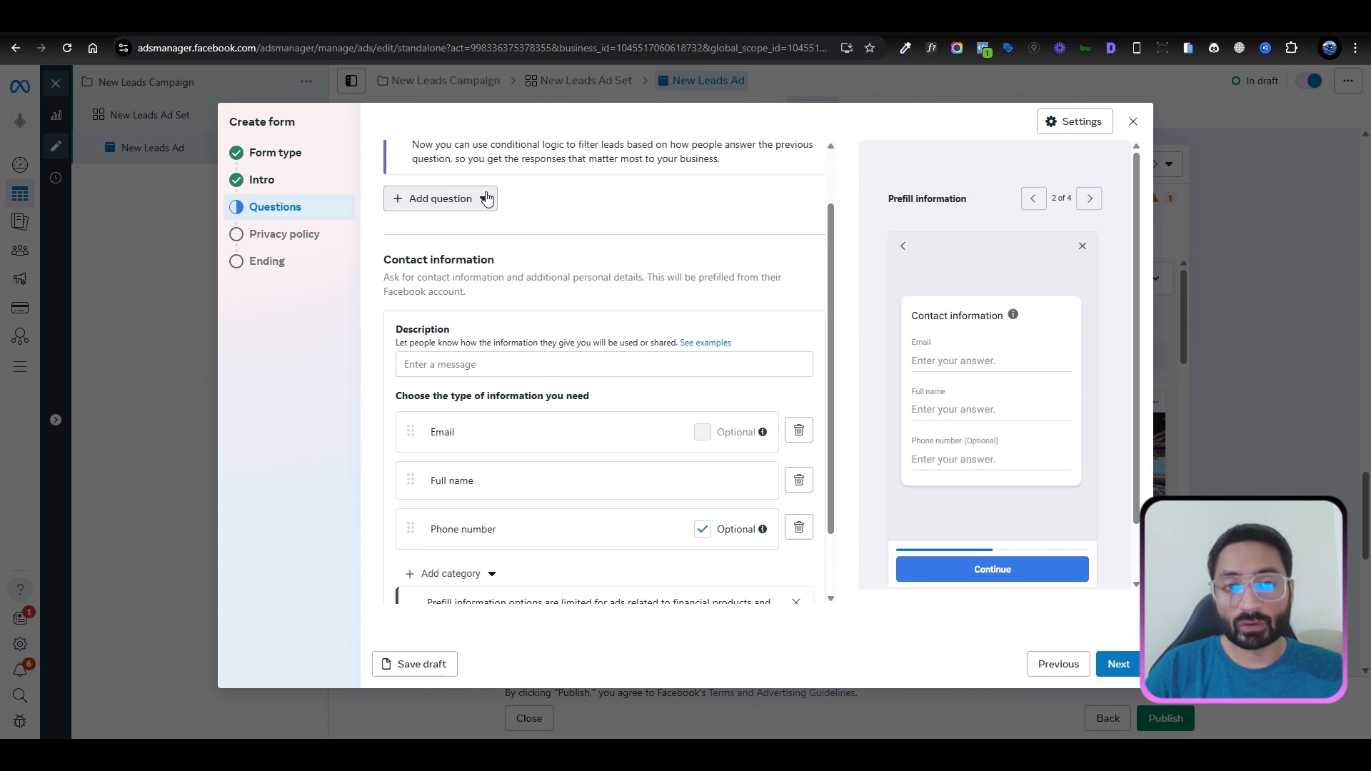
pyautogui.scroll(1, 540, 210)
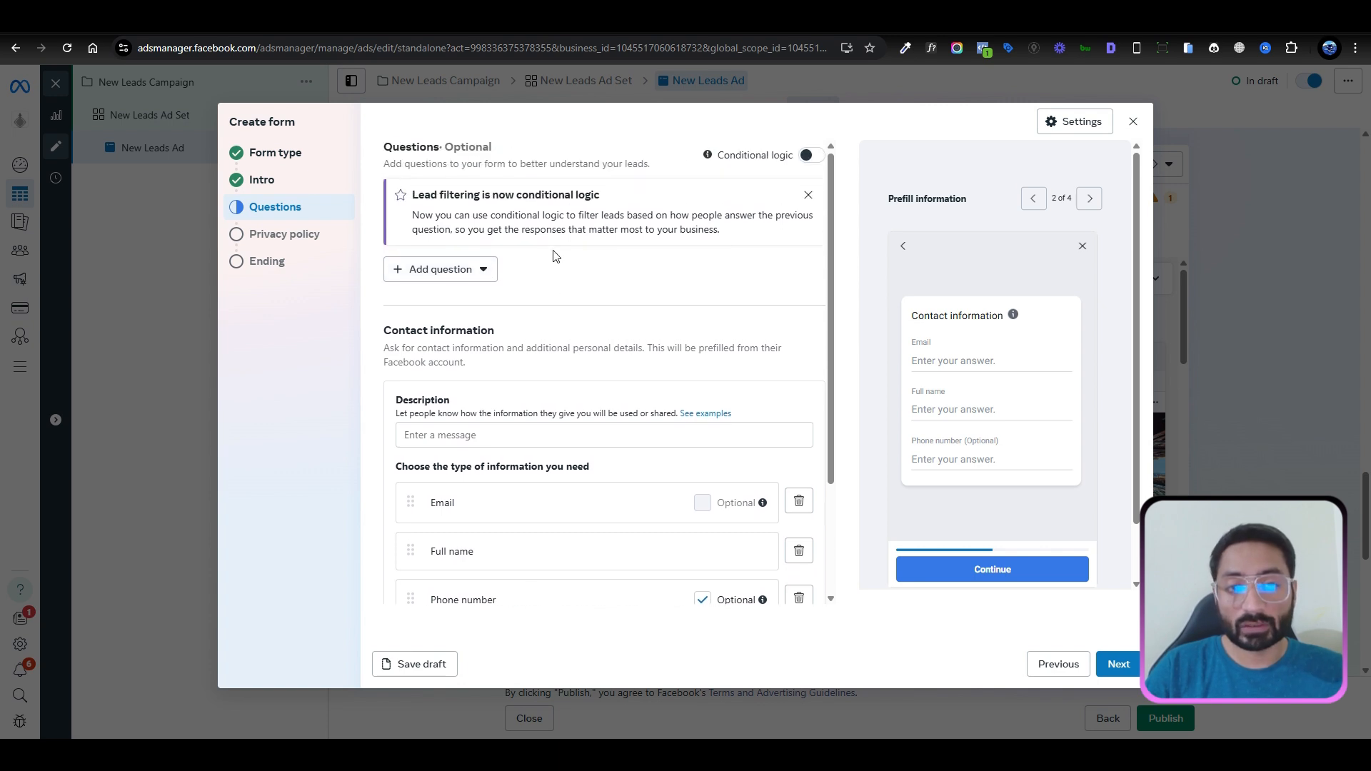
pyautogui.click(481, 270)
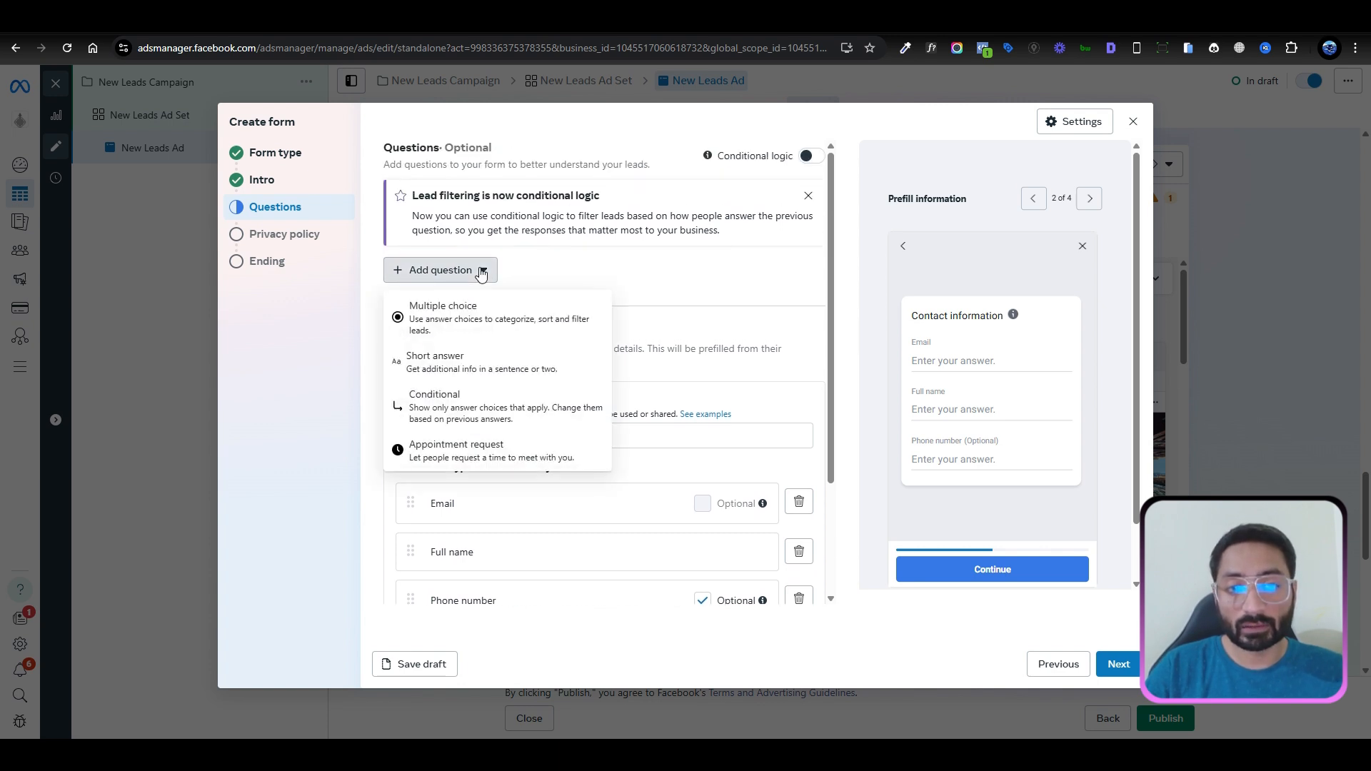
pyautogui.click(490, 308)
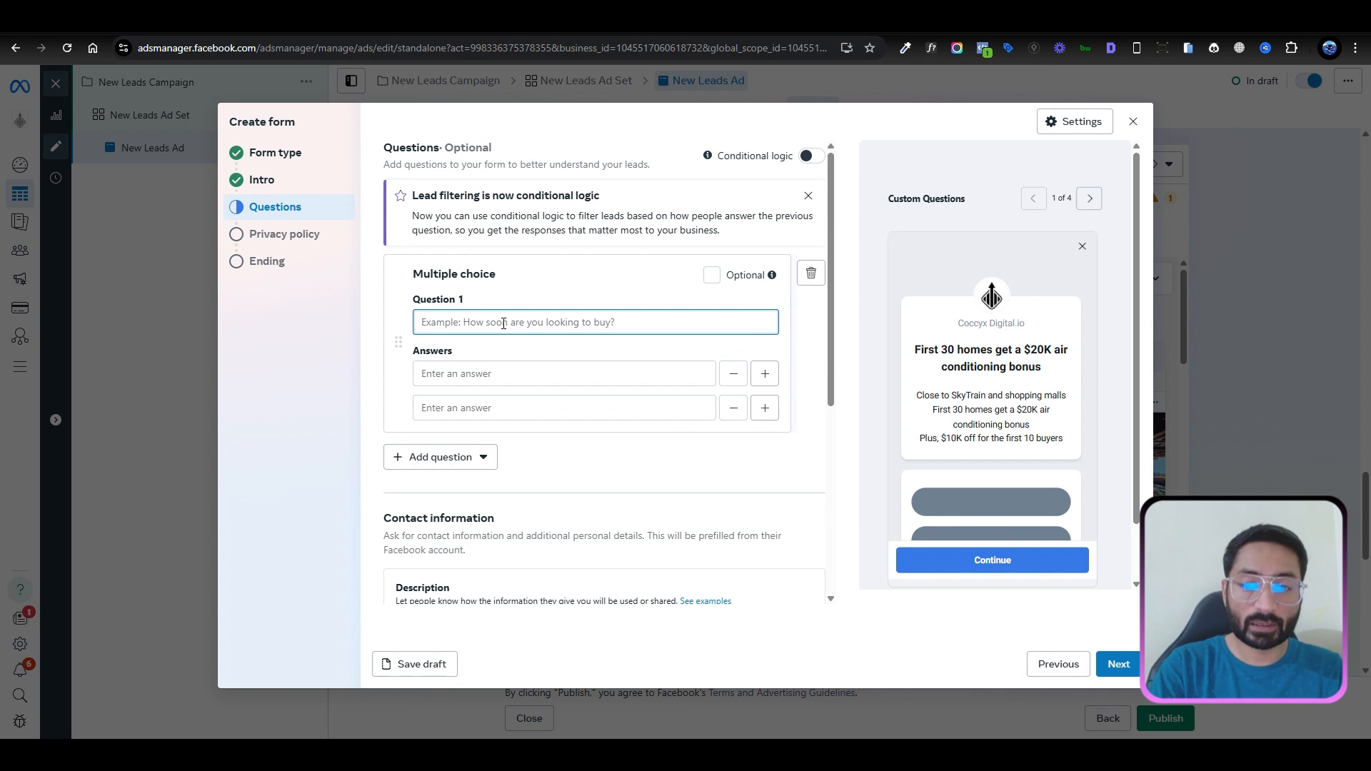
pyautogui.write('W')
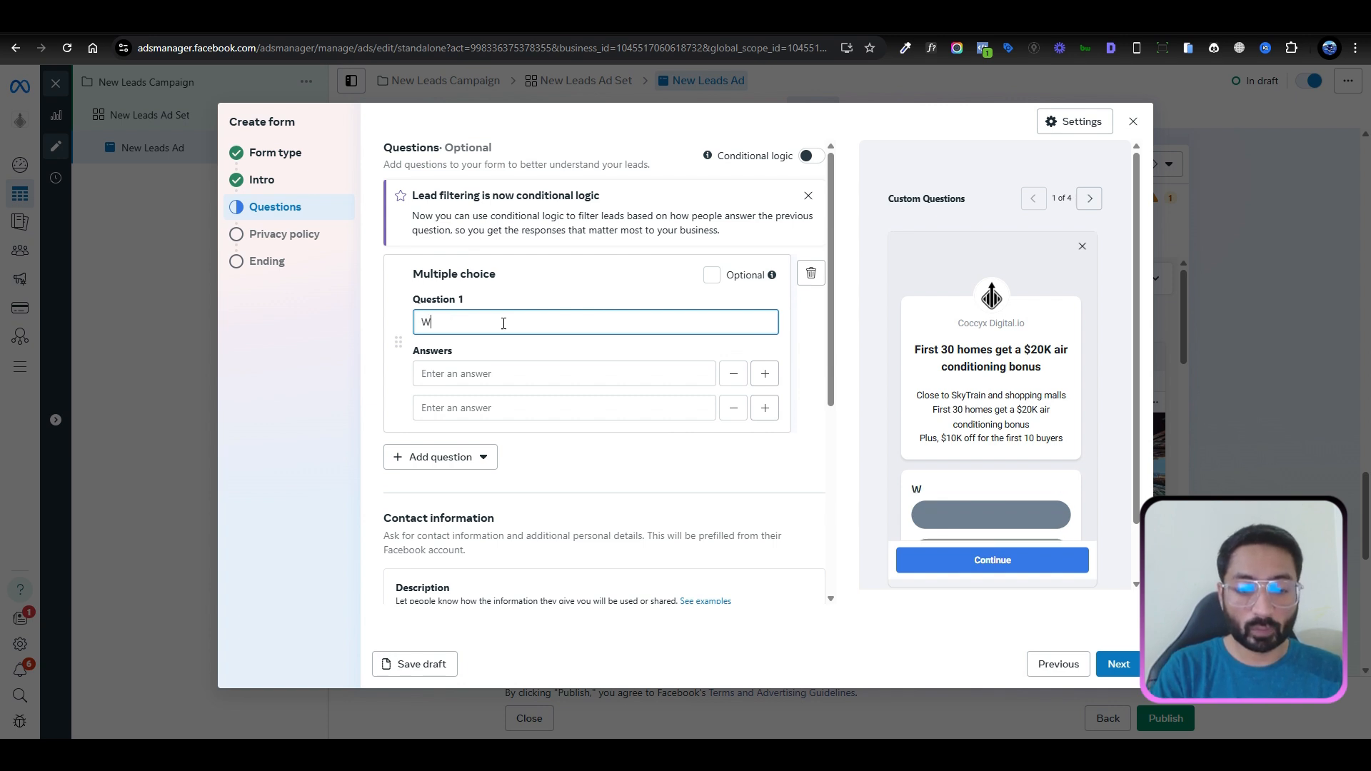
pyautogui.write('hat type o')
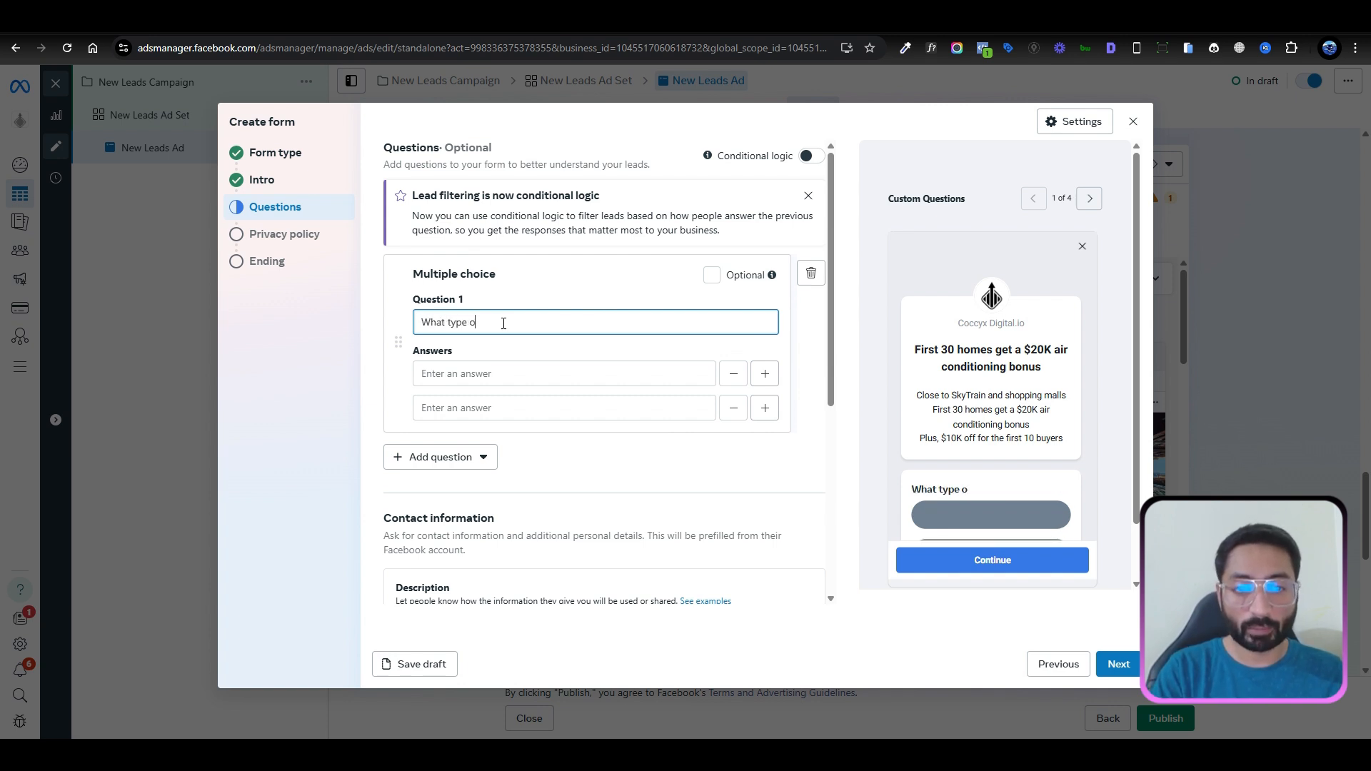
pyautogui.write('f pr')
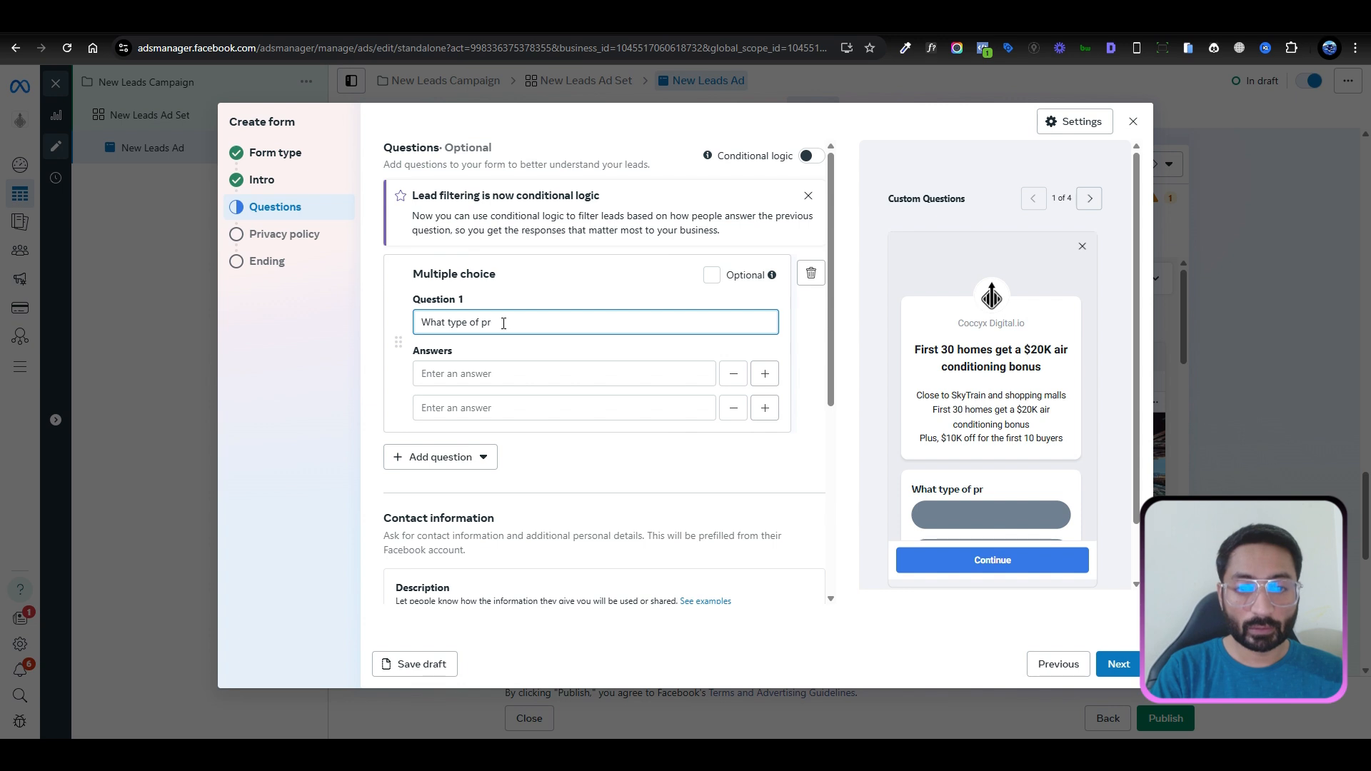
pyautogui.write('operty ')
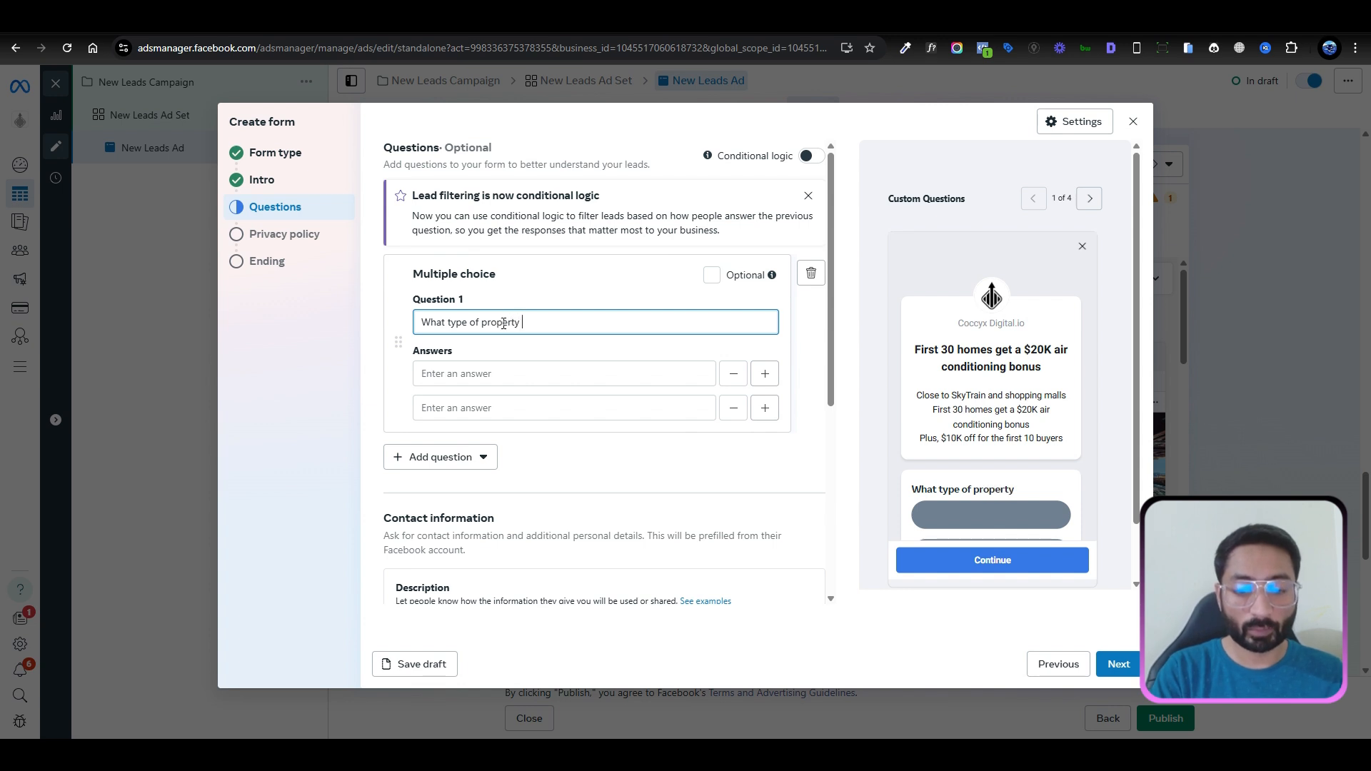
pyautogui.write('you are loong for?')
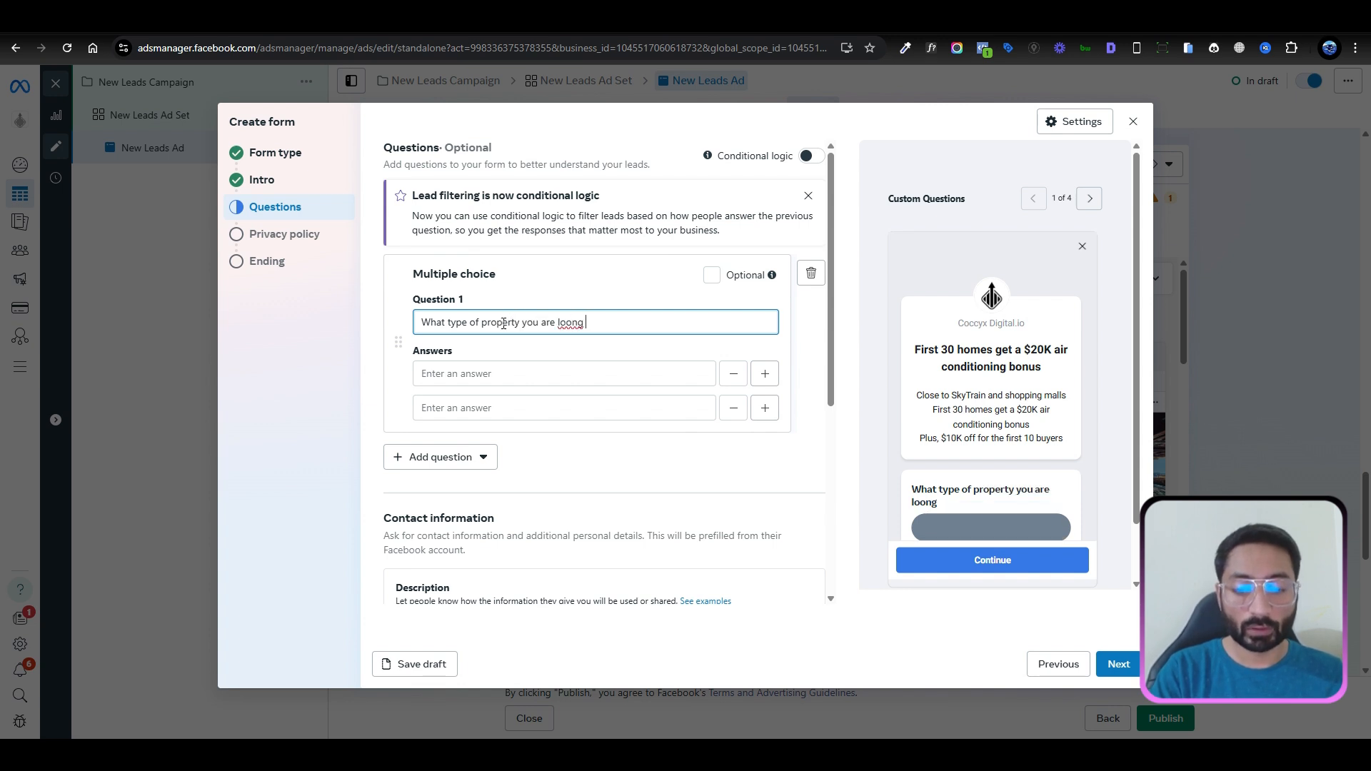
pyautogui.rightClick(568, 322)
pyautogui.click(559, 320)
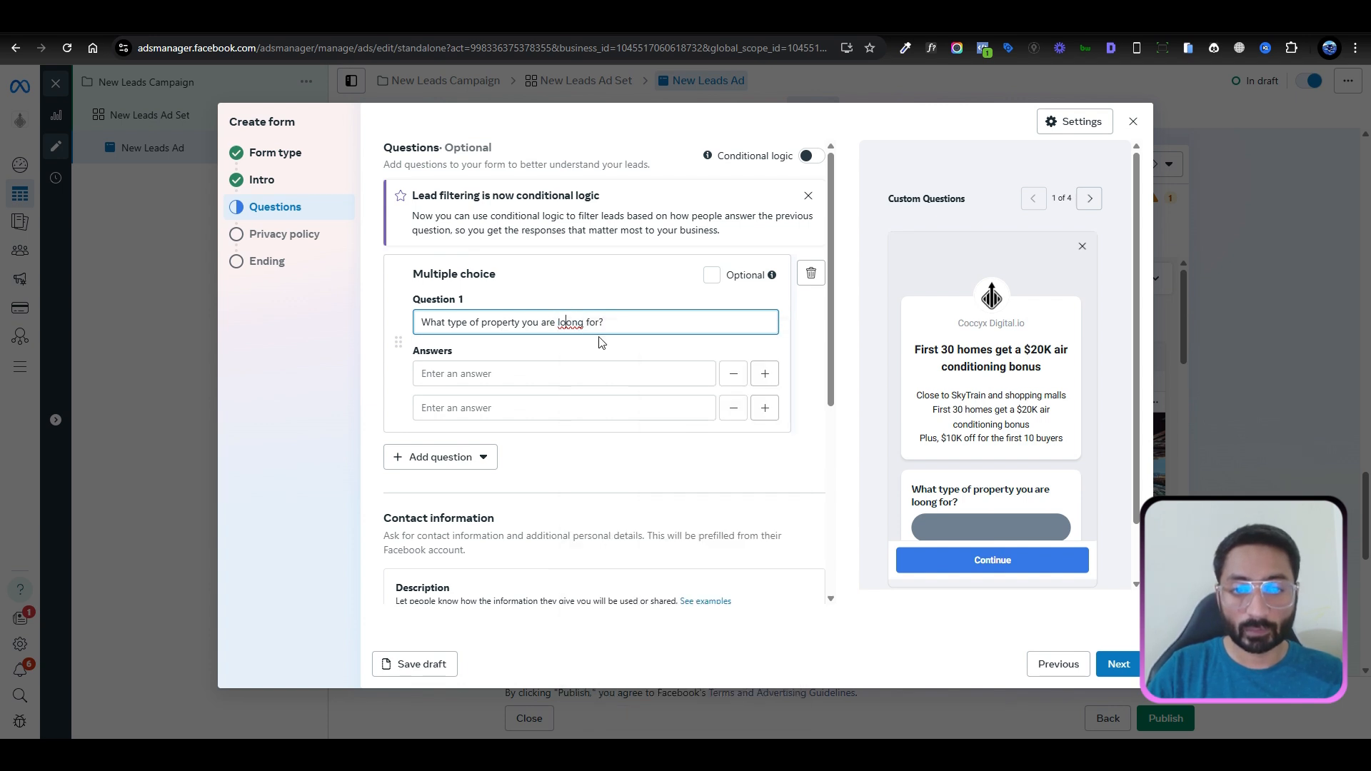
pyautogui.write('kin')
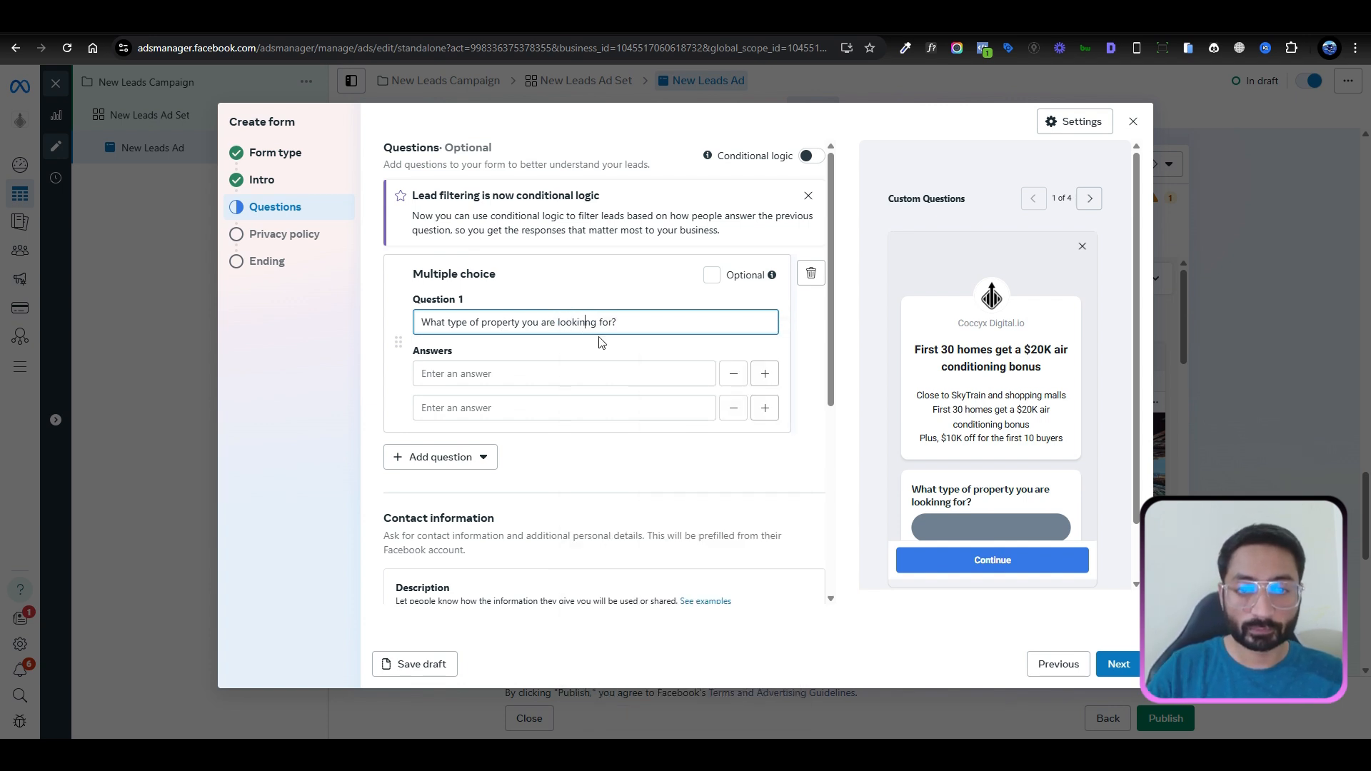
pyautogui.press('BackSpace')
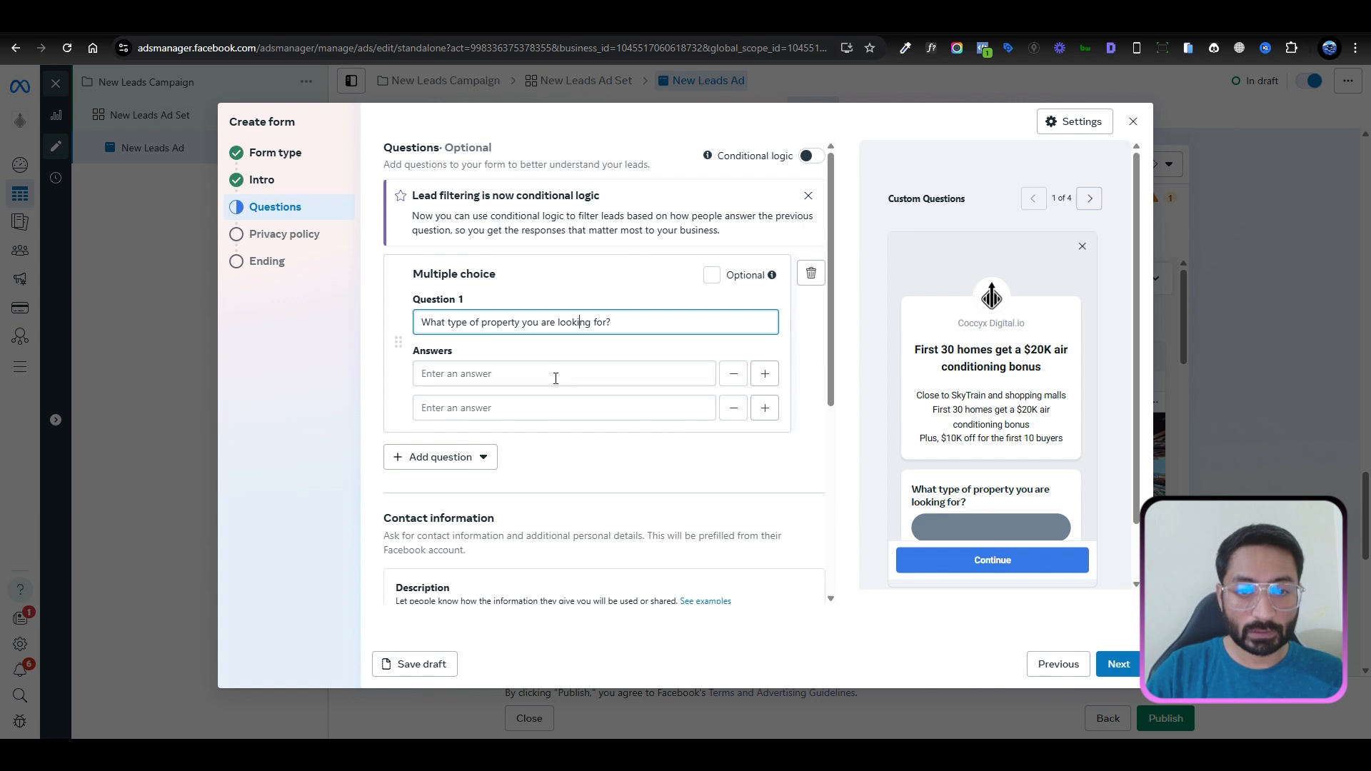
# Step: Enter "Studio", "1 Bed" and "2 Bed" as the property type question's first three answers
pyautogui.click(555, 375)
pyautogui.write('Studio')
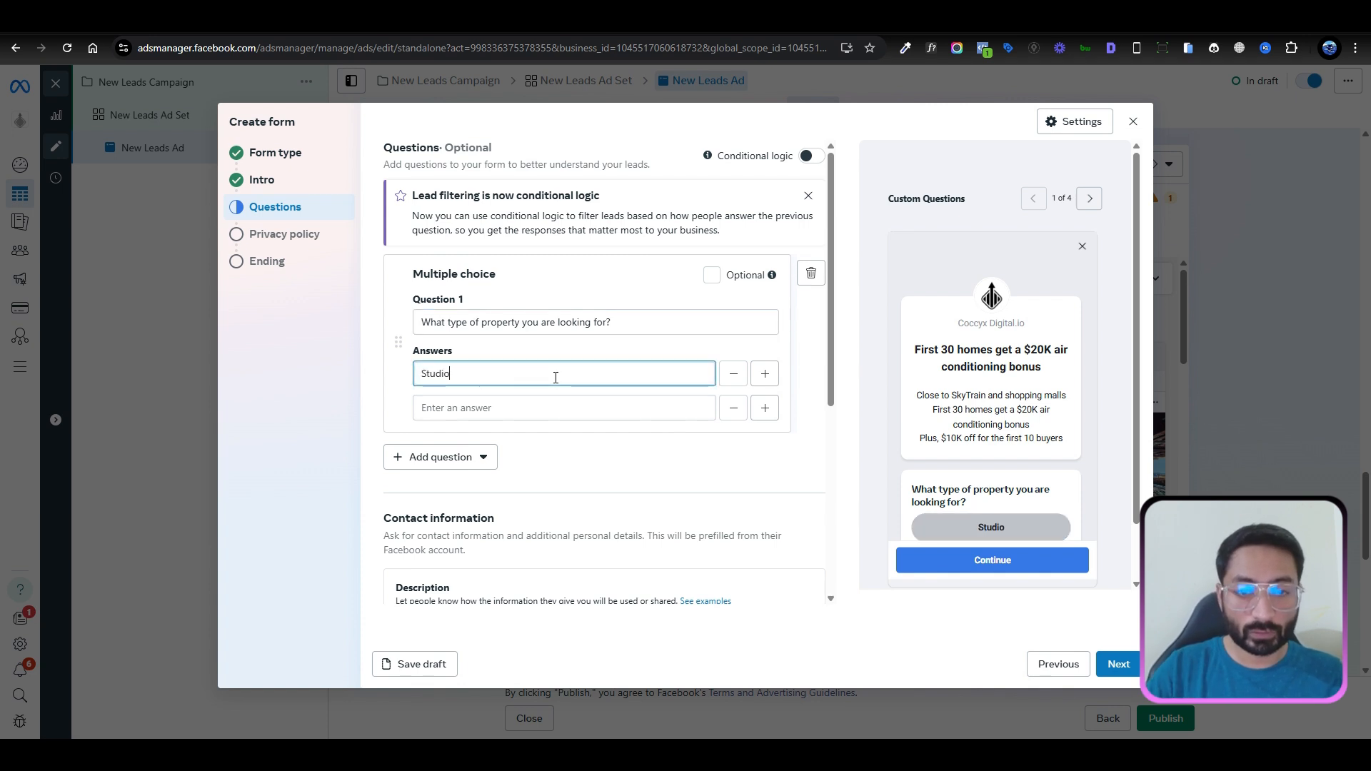
pyautogui.click(566, 407)
pyautogui.write('1 Bed')
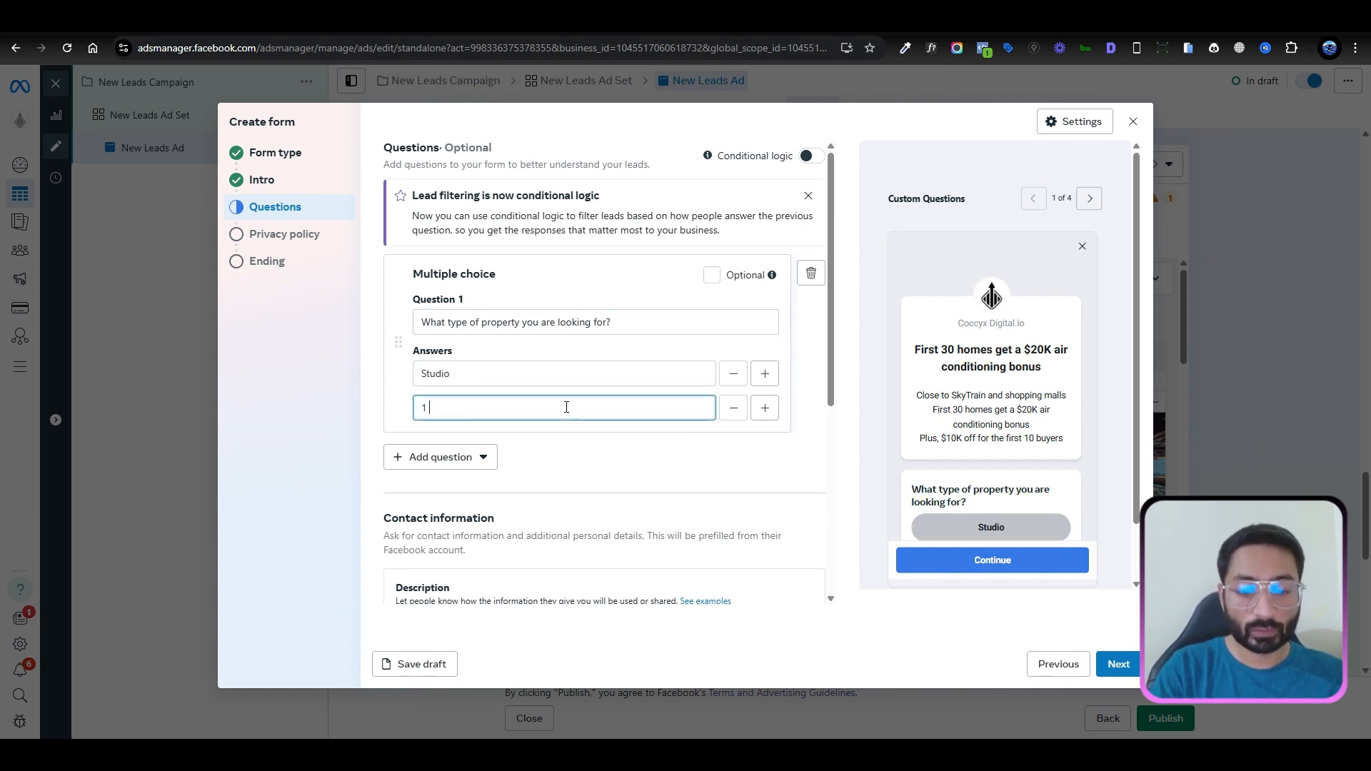
pyautogui.click(765, 410)
pyautogui.click(492, 443)
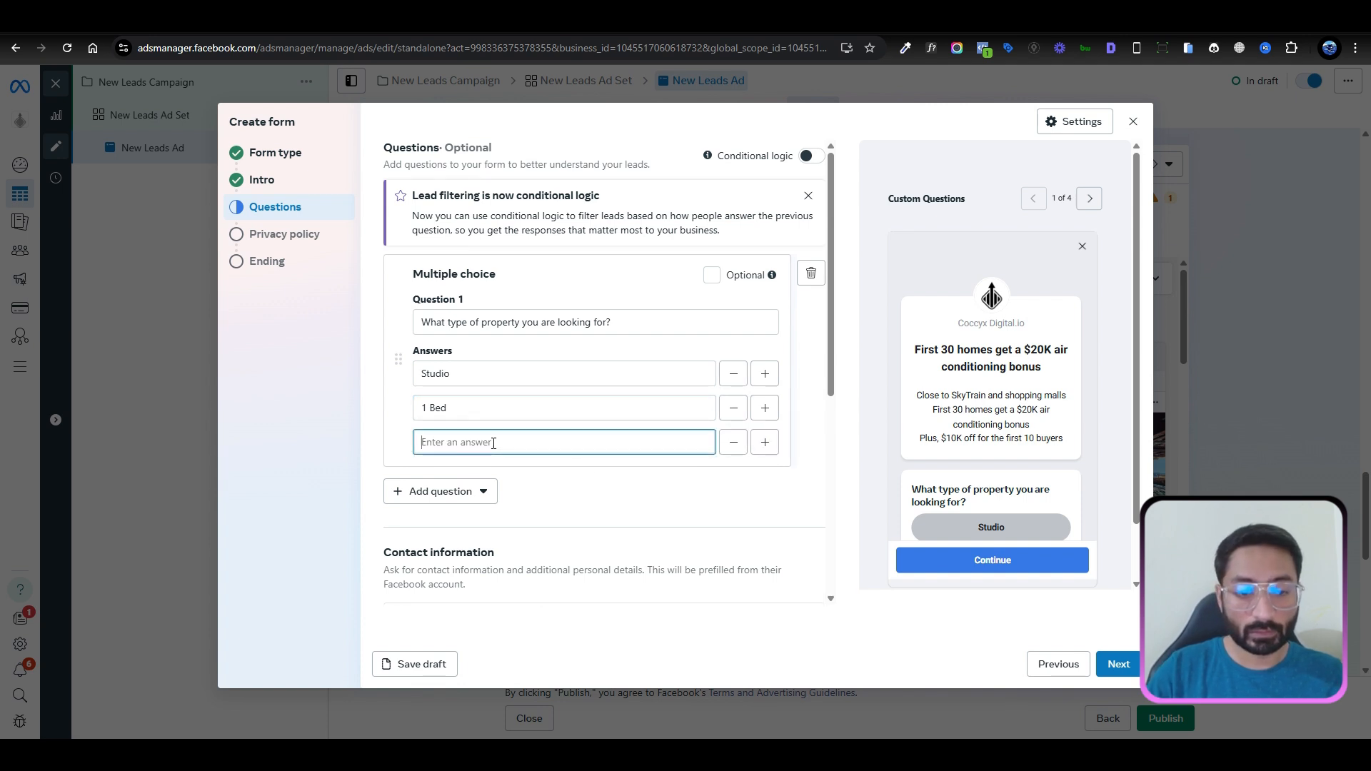
pyautogui.write('2 Bed')
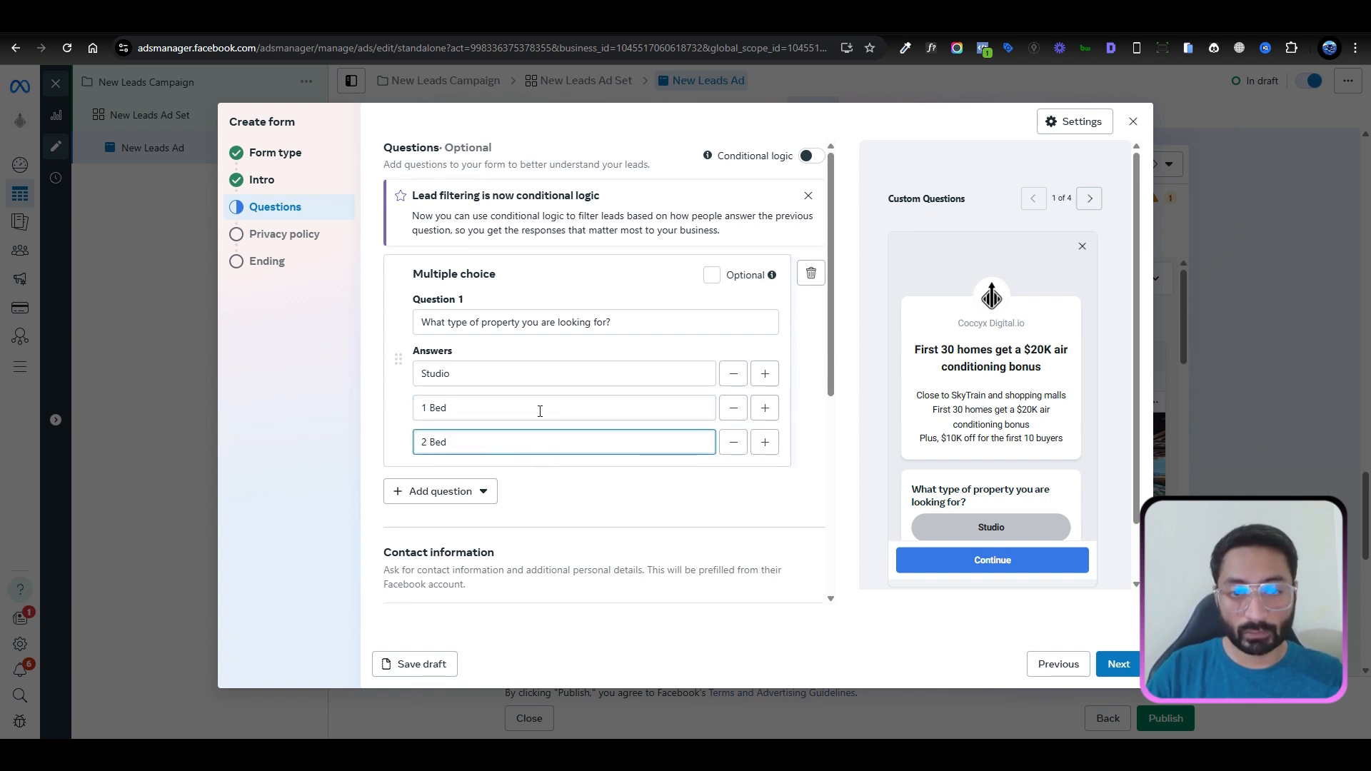
# Step: Reword the second and third property type answers as "1 Bedroom" and "2 Bedroom"
pyautogui.click(540, 412)
pyautogui.write('room')
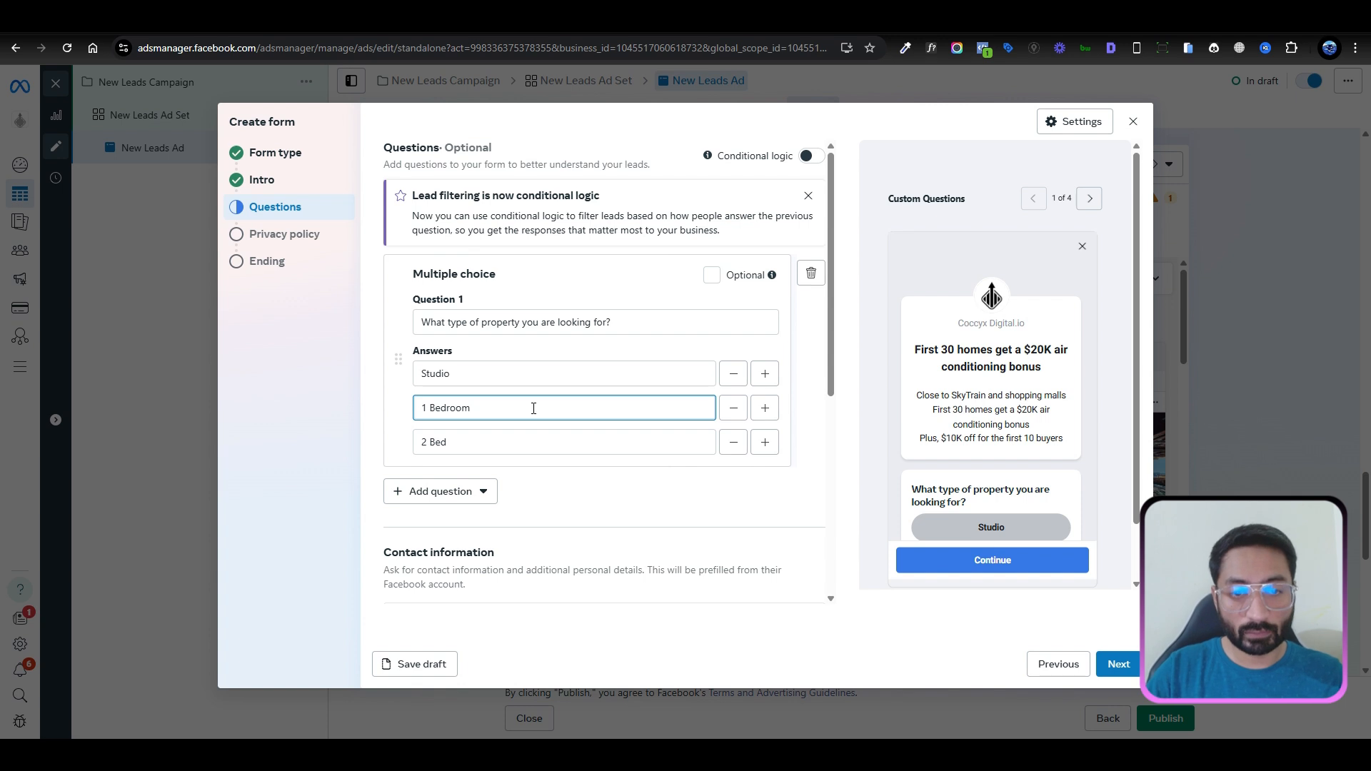
pyautogui.doubleClick(450, 407)
pyautogui.hotkey('ctrl', 'c')
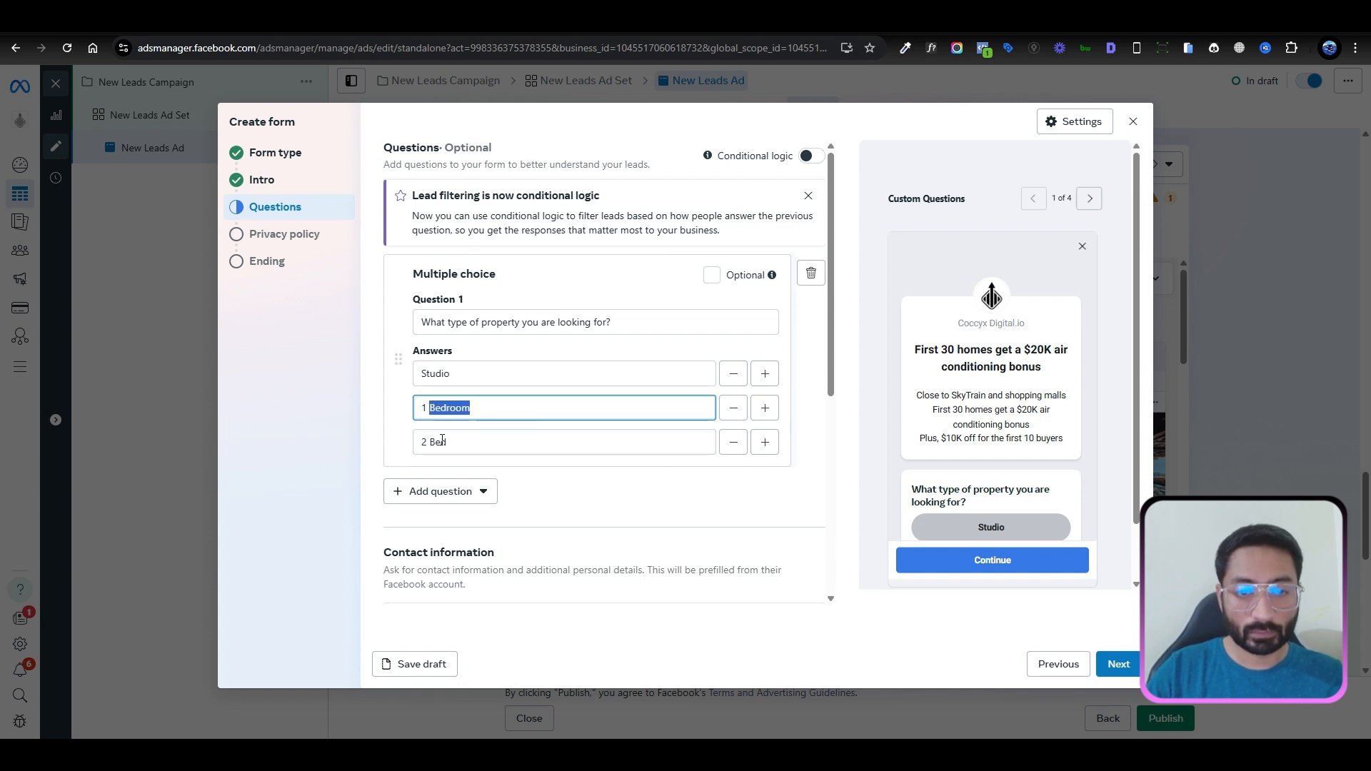
pyautogui.doubleClick(438, 442)
pyautogui.hotkey('ctrl', 'v')
# Step: Add "3 Bedroom" as a fourth answer to the property type question
pyautogui.click(765, 442)
pyautogui.click(447, 476)
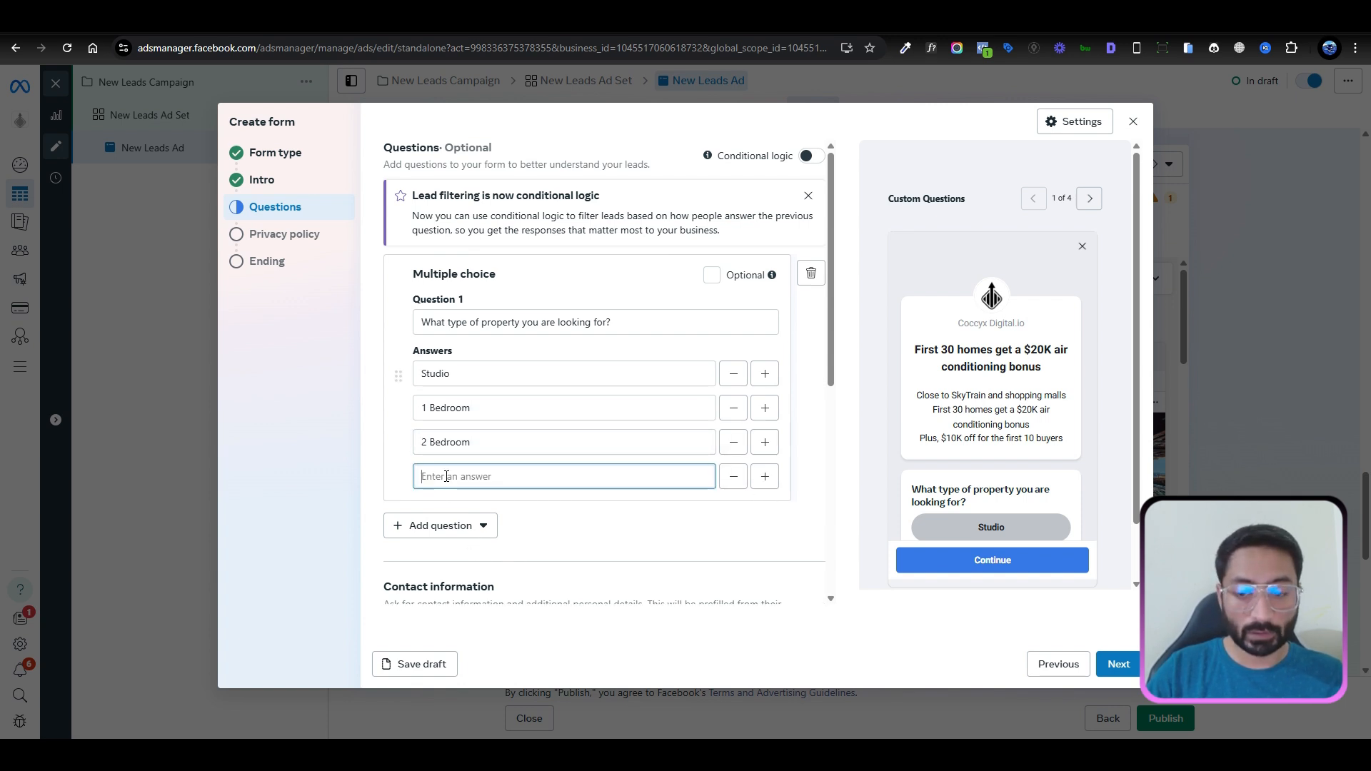
pyautogui.write('3')
pyautogui.hotkey('ctrl', 'v')
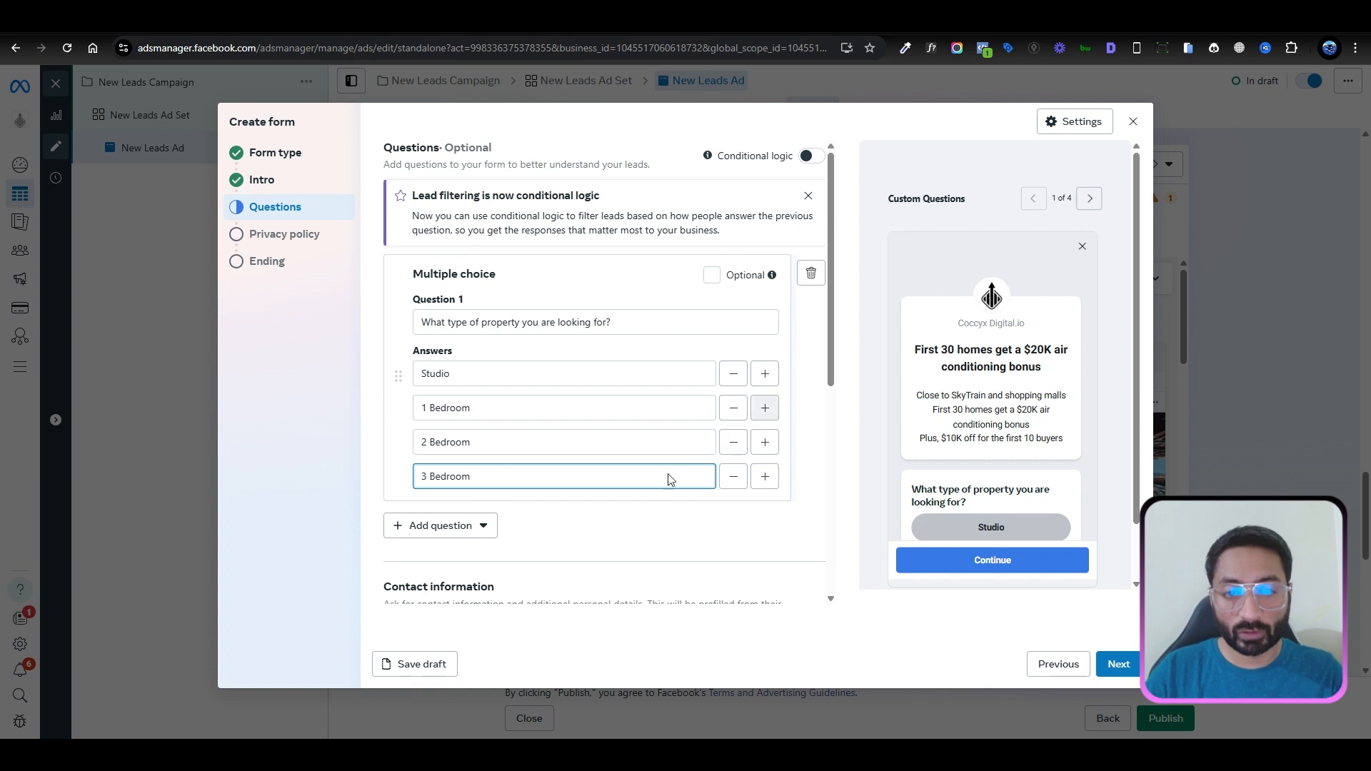
# Step: Add a second multiple choice question asking "Are you working with a realtor?" below the property type question
pyautogui.scroll(-1, 577, 494)
pyautogui.click(450, 456)
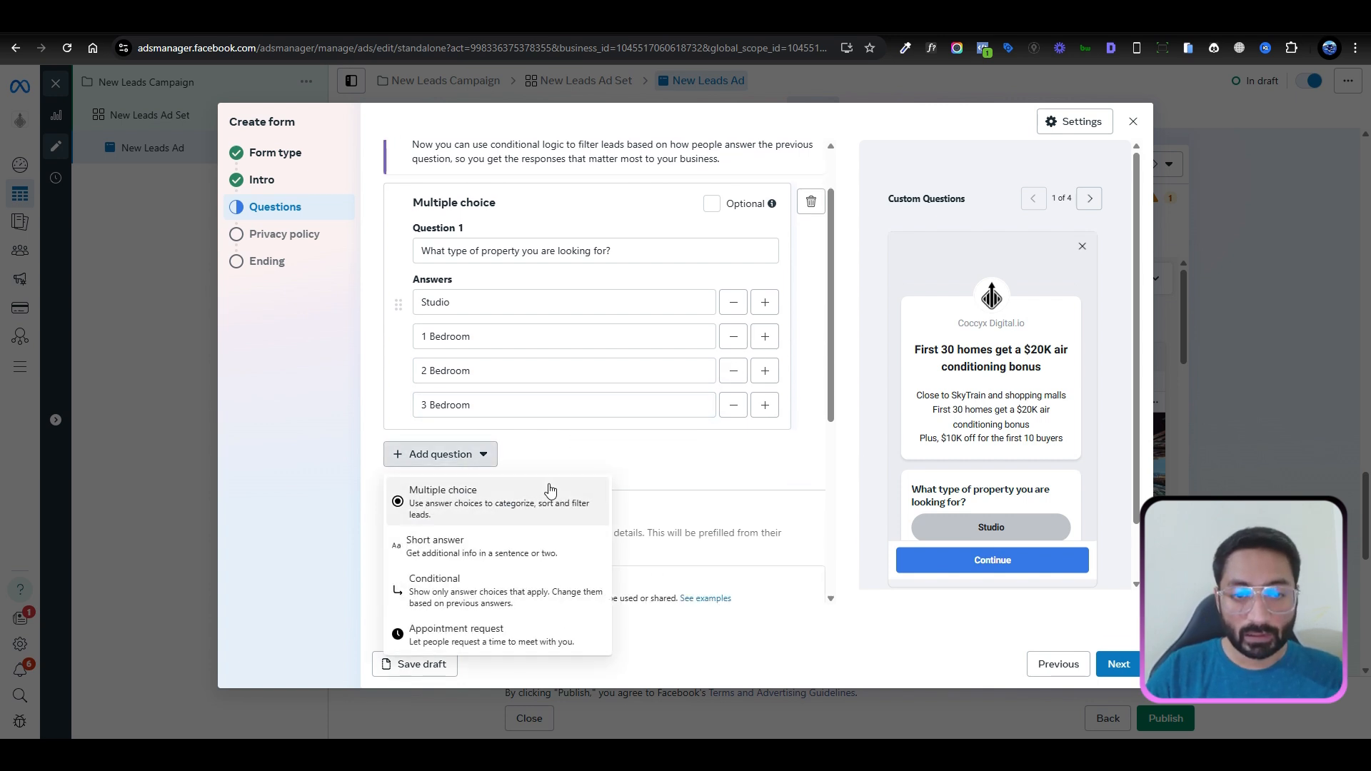
pyautogui.click(505, 509)
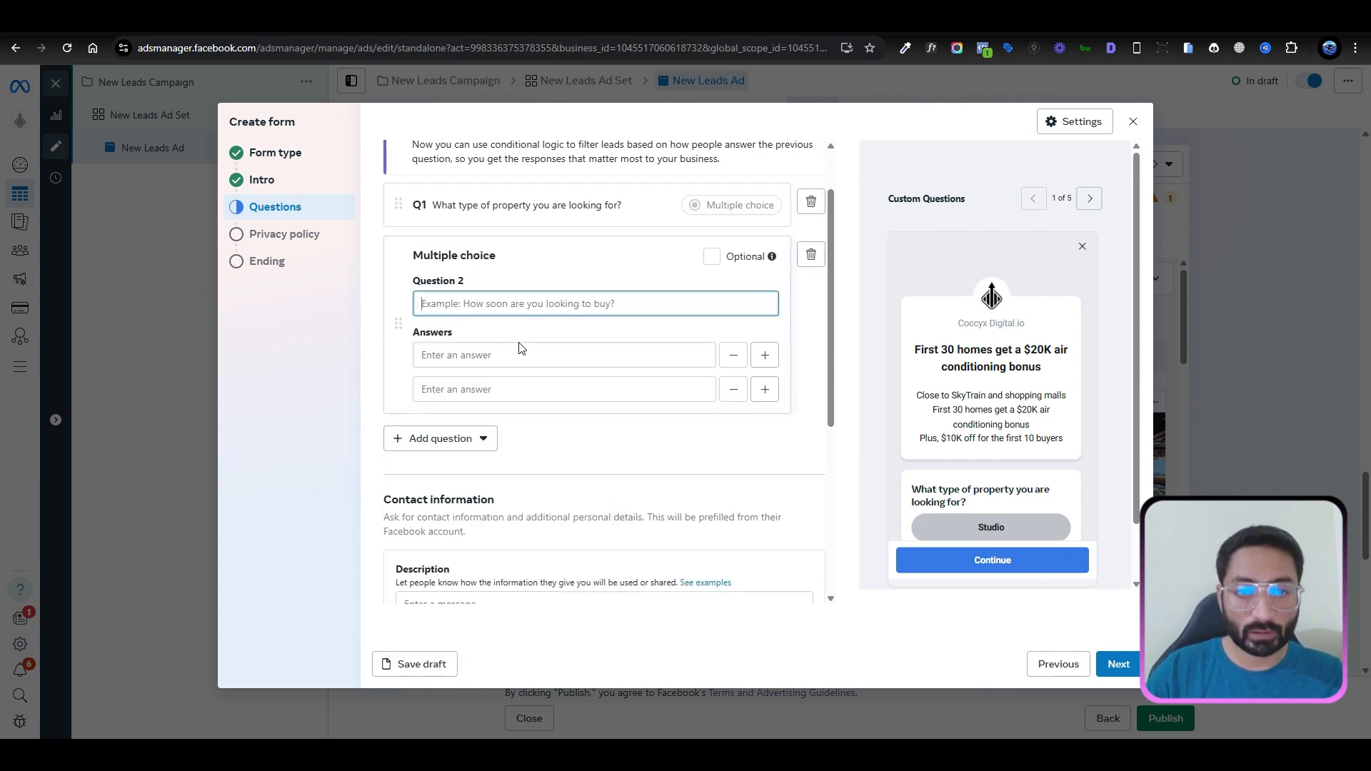
pyautogui.write('Are you w')
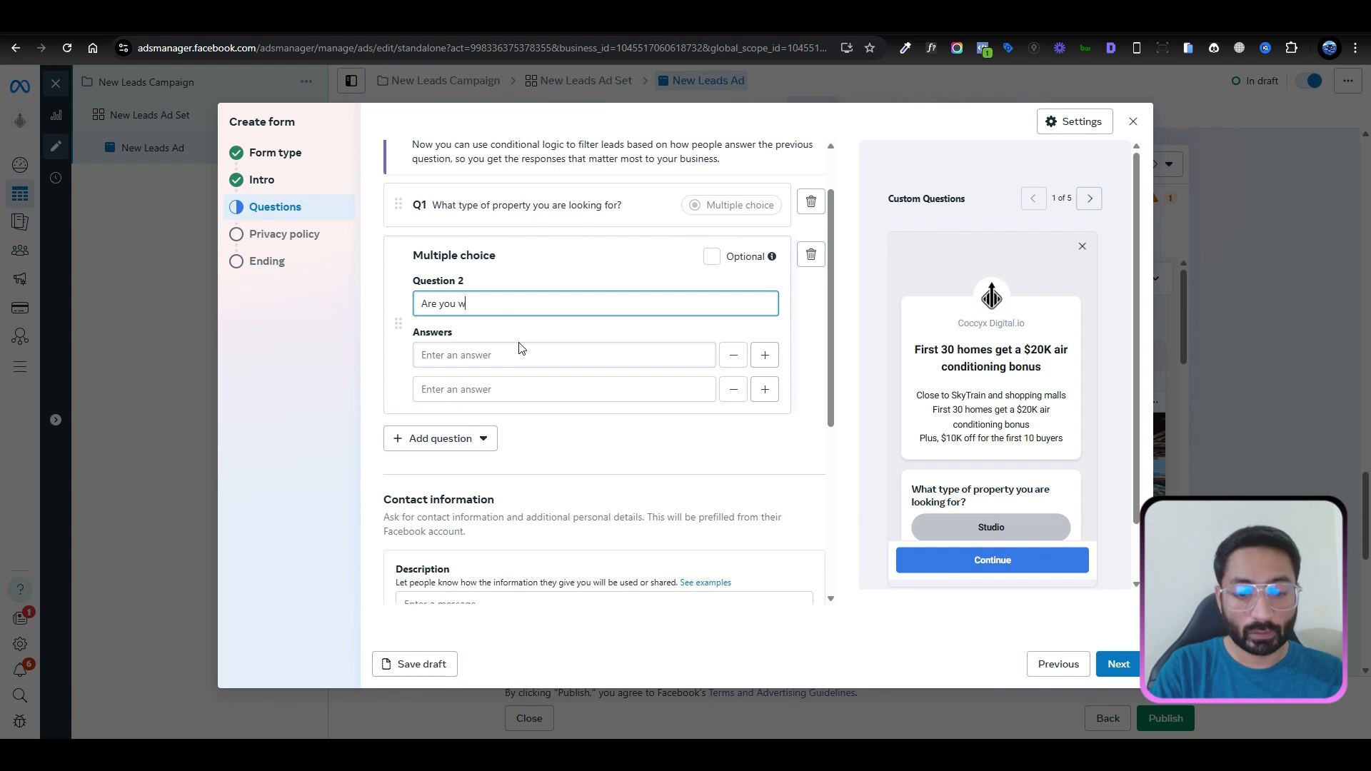
pyautogui.write('orking with a r')
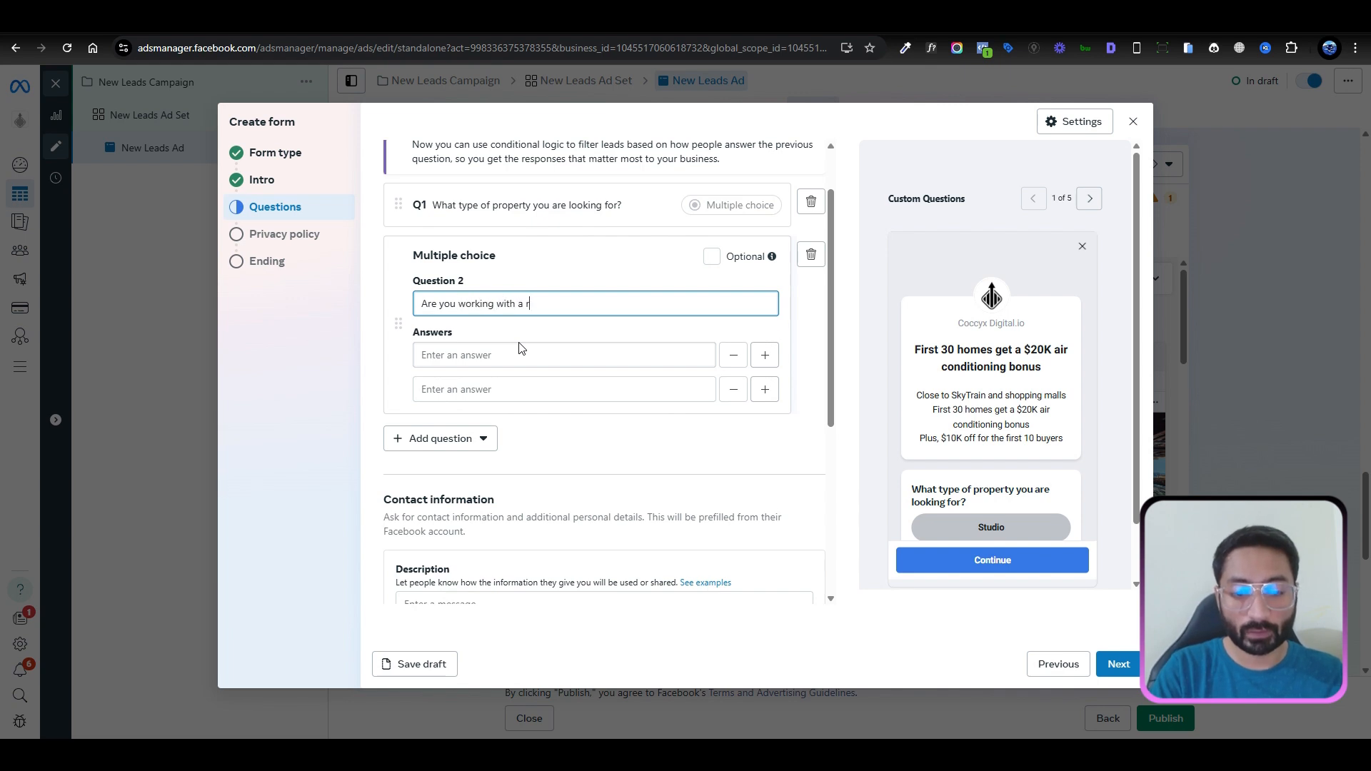
pyautogui.write('ealtor')
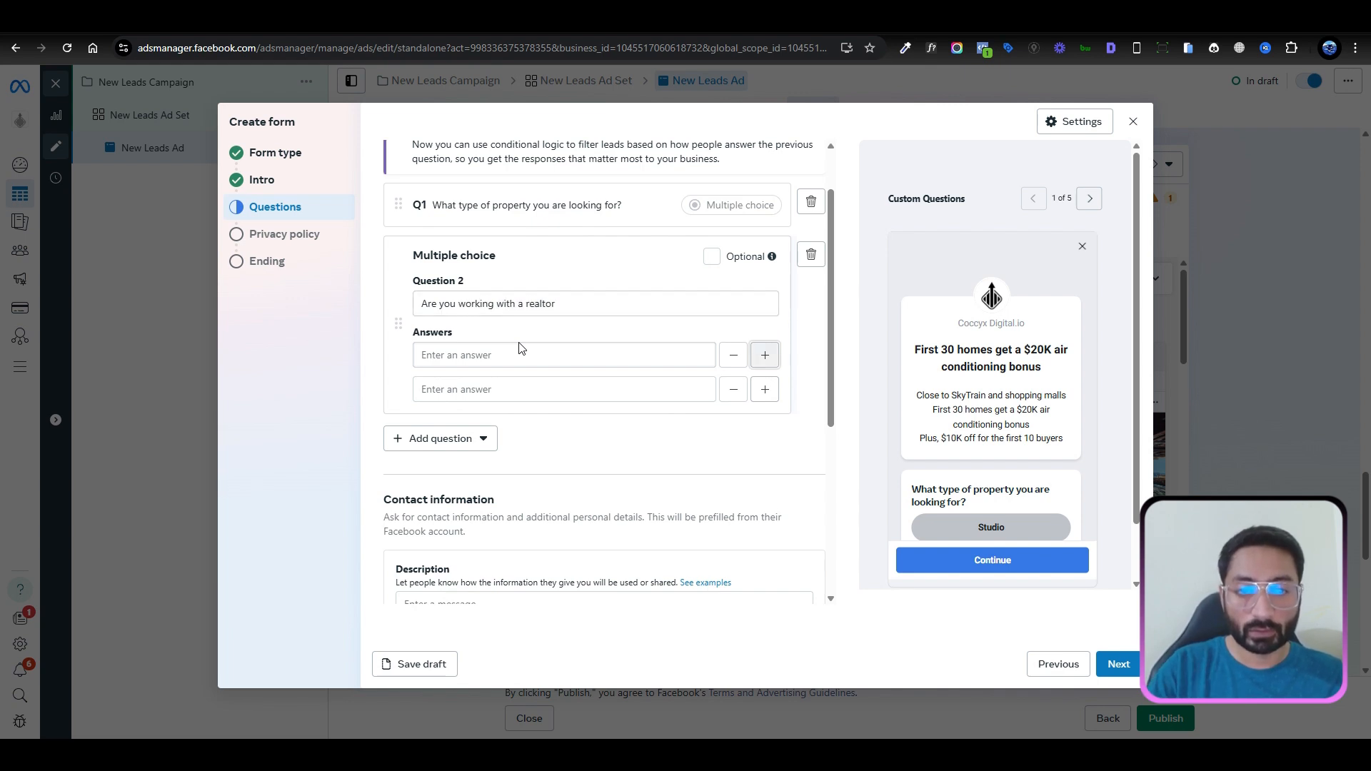
pyautogui.click(616, 301)
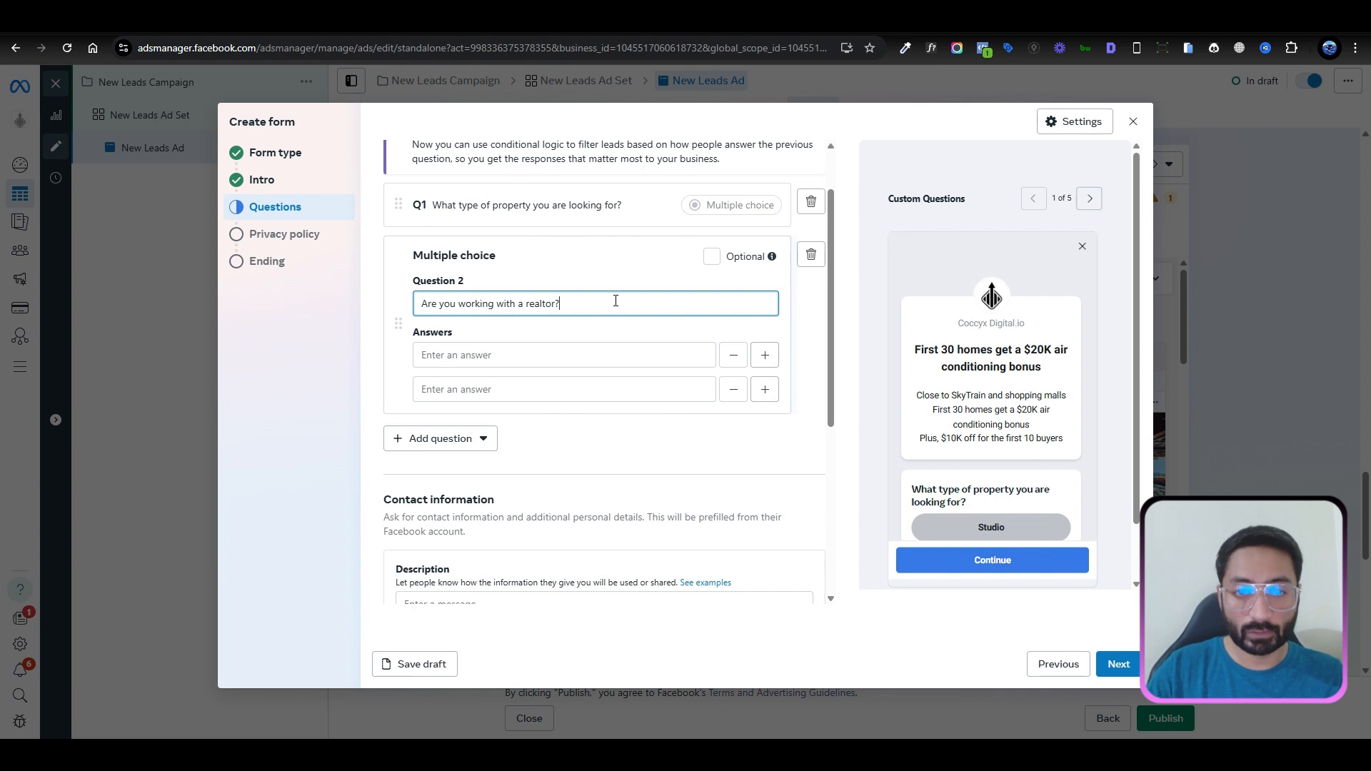
# Step: Enter "Yes" and "No" as the answers to the realtor question
pyautogui.click(574, 353)
pyautogui.write('Yes')
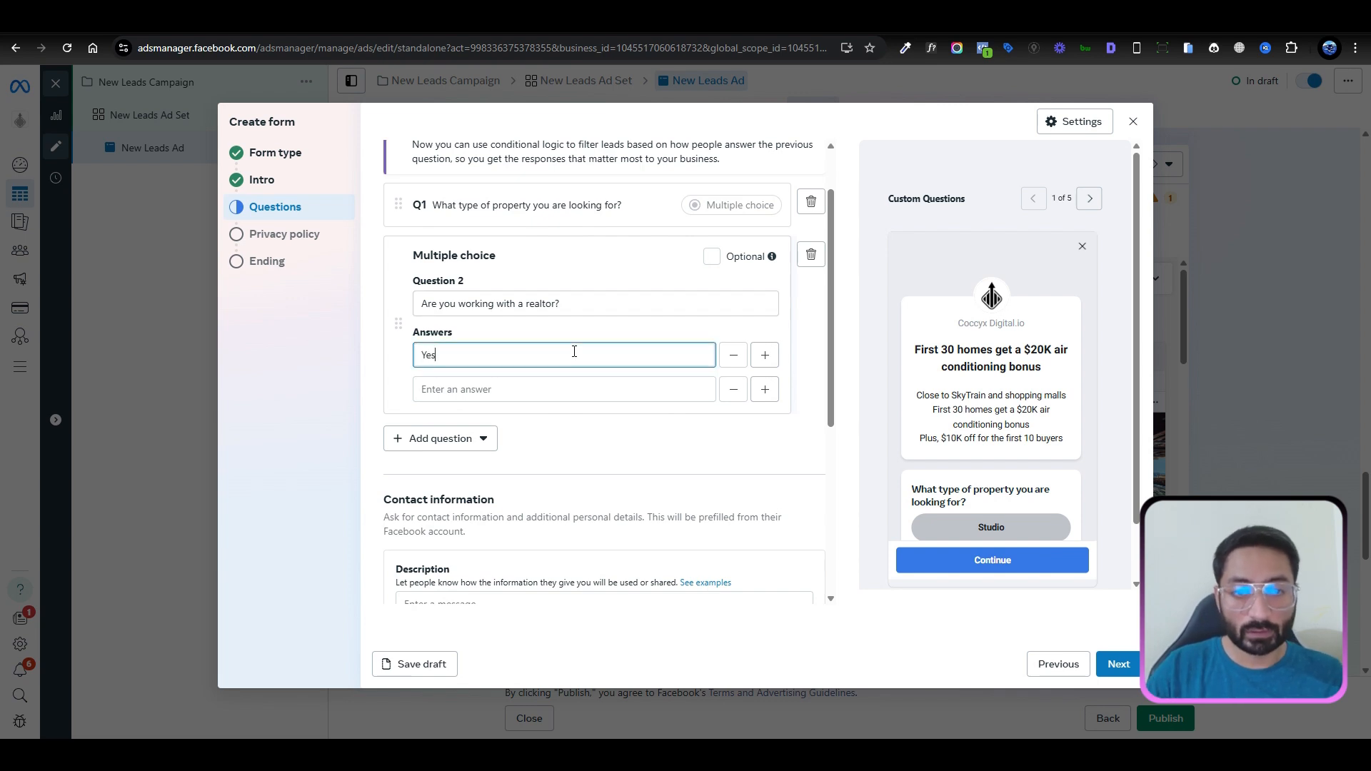
pyautogui.click(567, 392)
pyautogui.write('No')
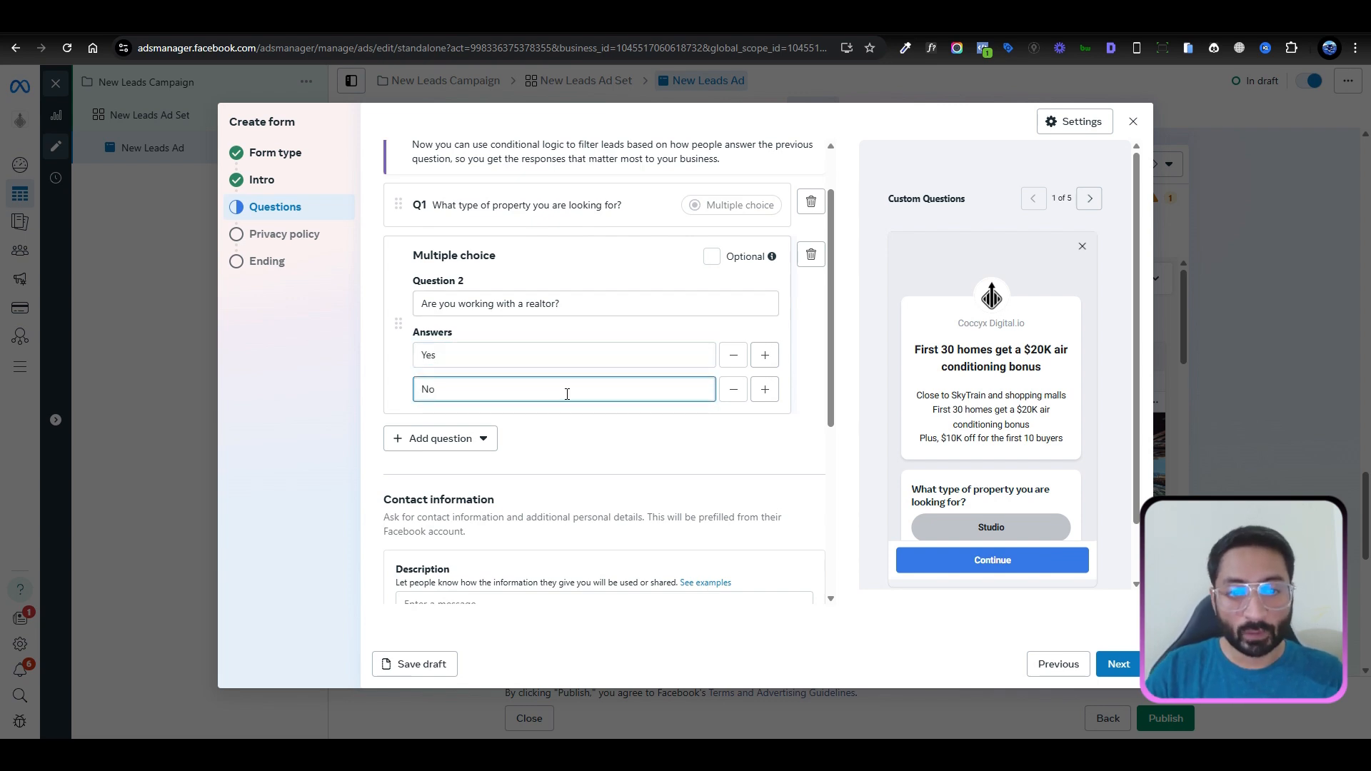
pyautogui.click(570, 266)
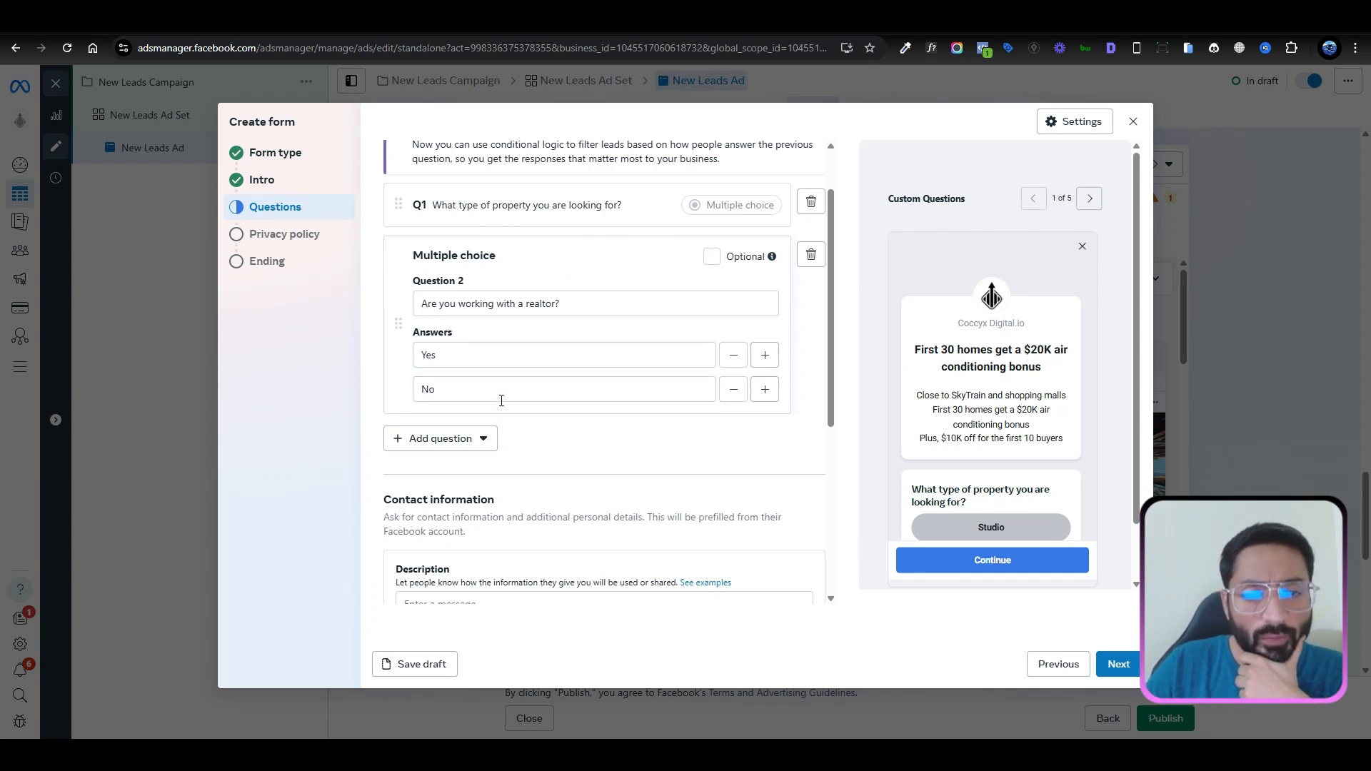
# Step: Move the Full name field above Email in the form's contact information
pyautogui.scroll(-5, 710, 457)
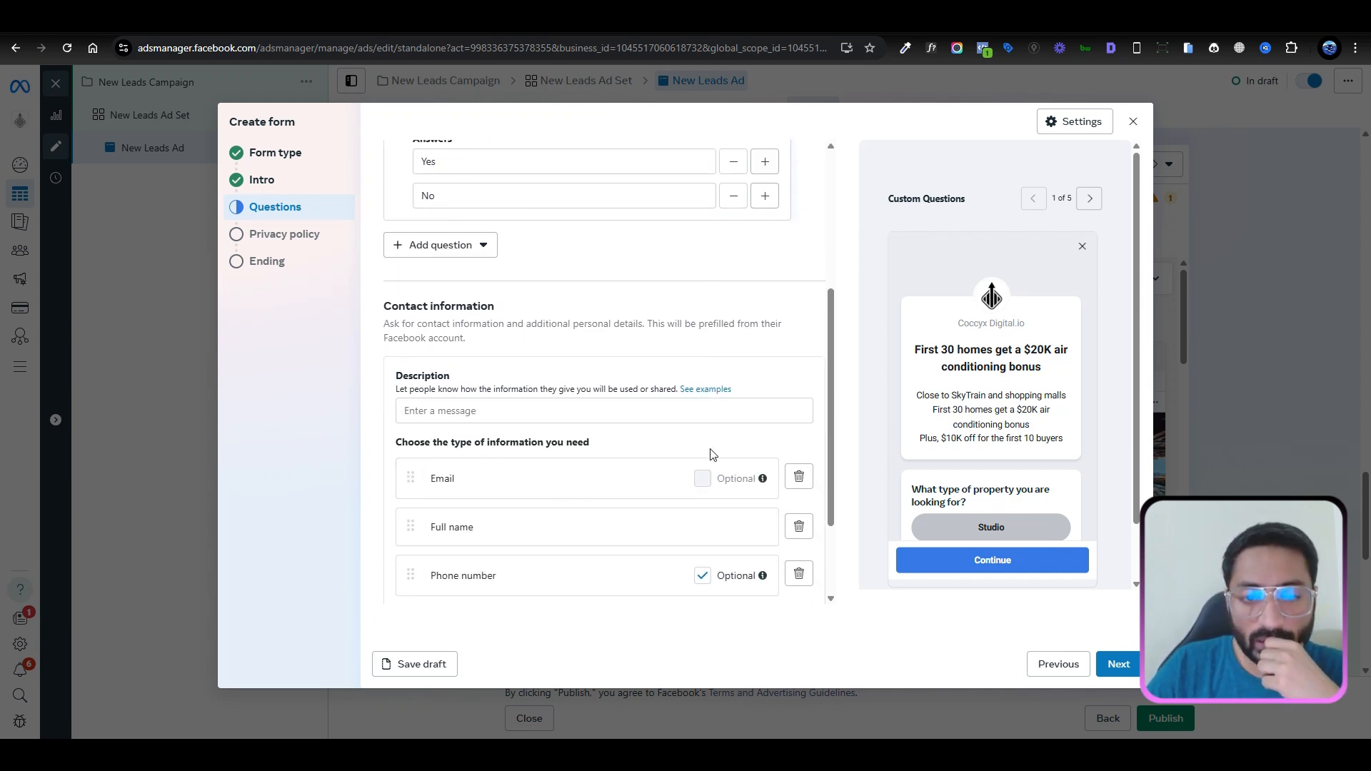
pyautogui.moveTo(411, 401); pyautogui.dragTo(411, 345)
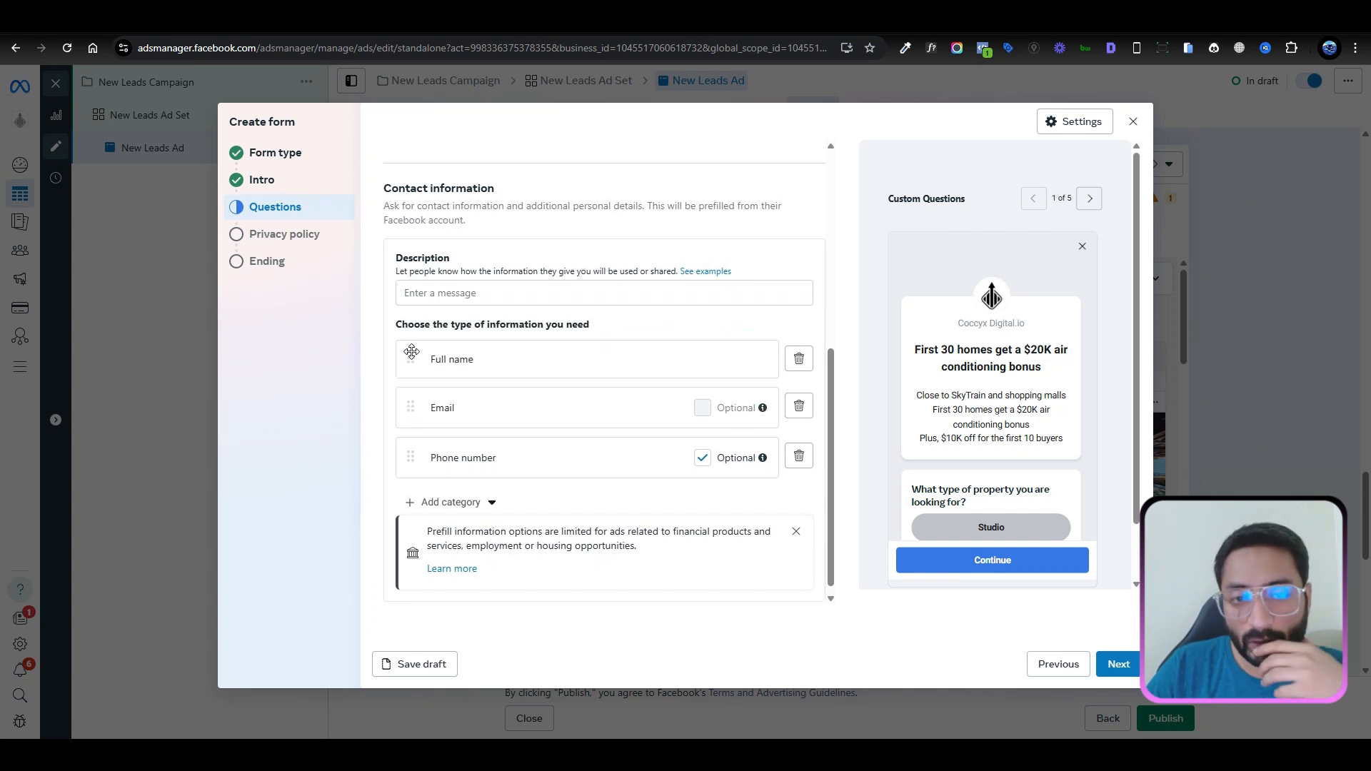
pyautogui.scroll(-1, 619, 470)
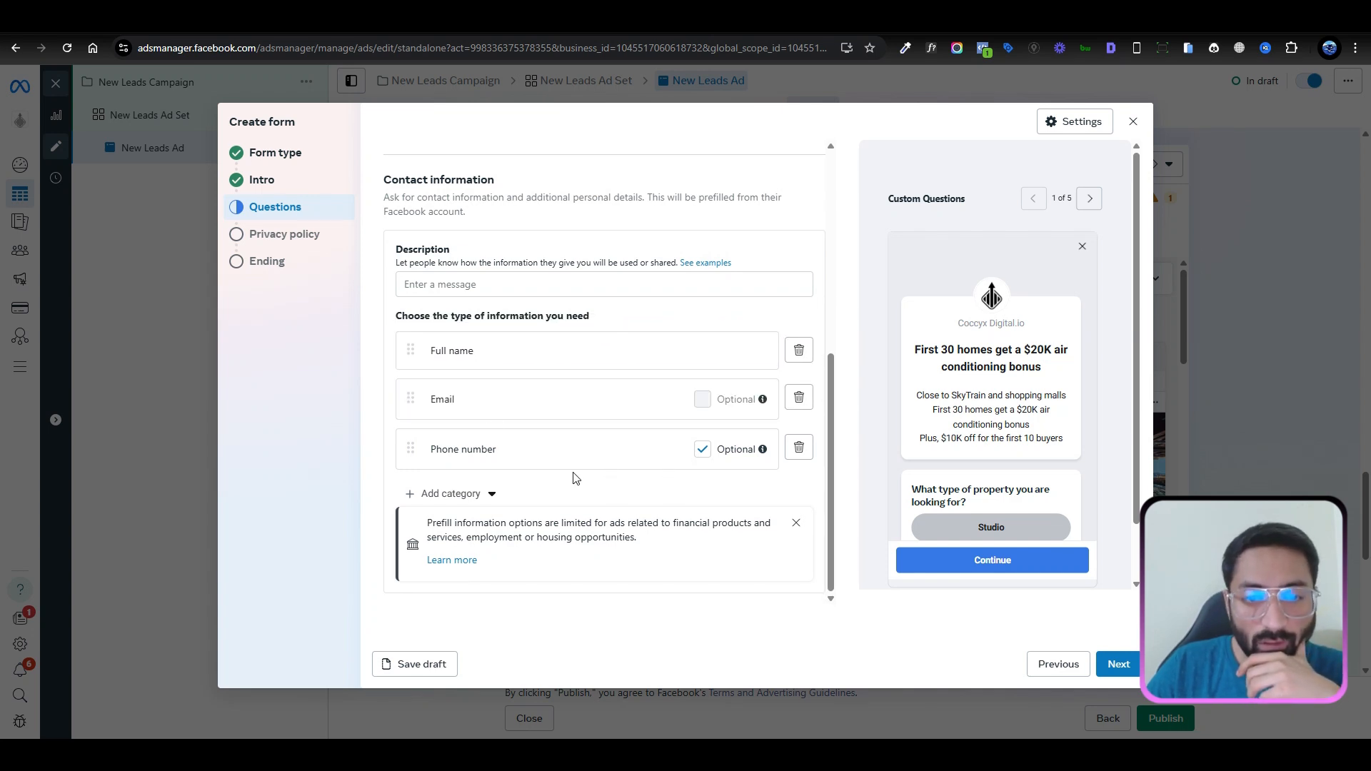
# Step: Make the phone number mandatory in the contact information and dismiss the notice about limited prefill options
pyautogui.click(703, 451)
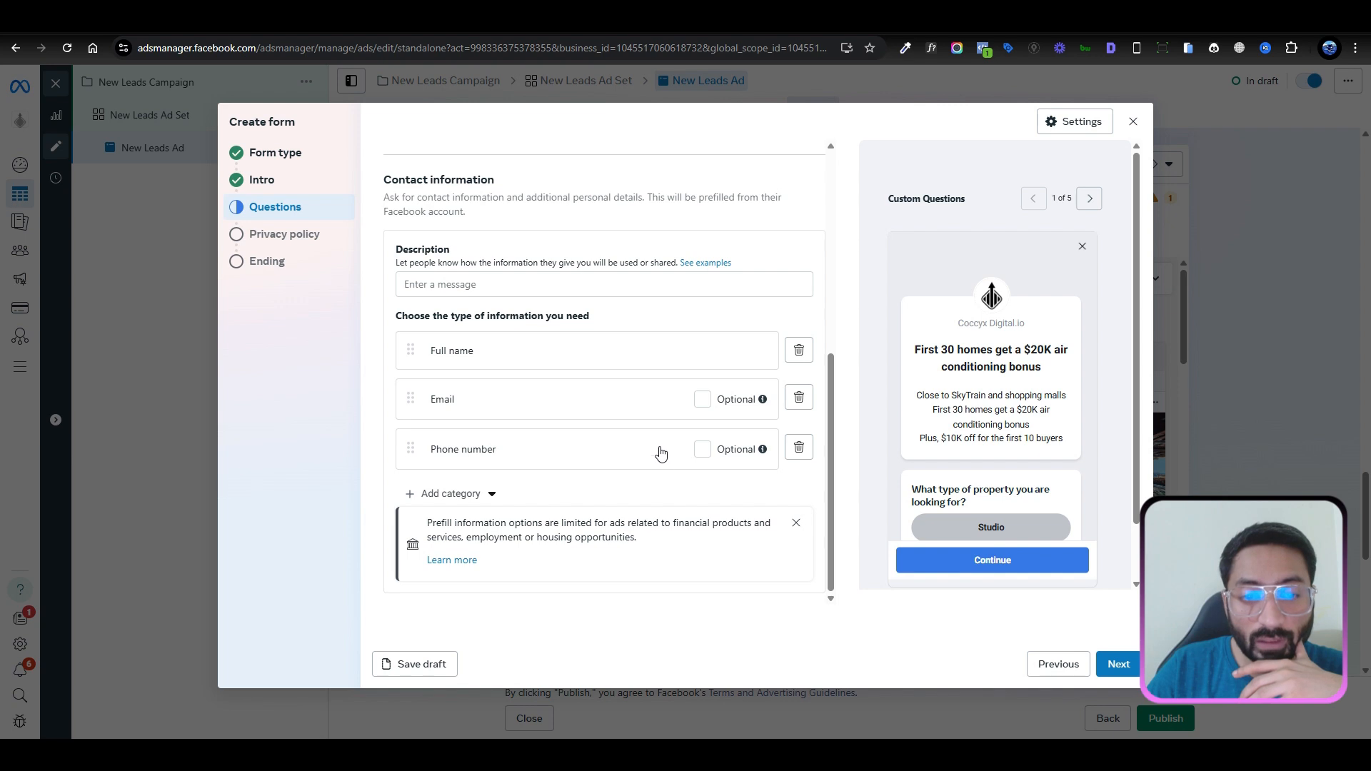
pyautogui.click(797, 523)
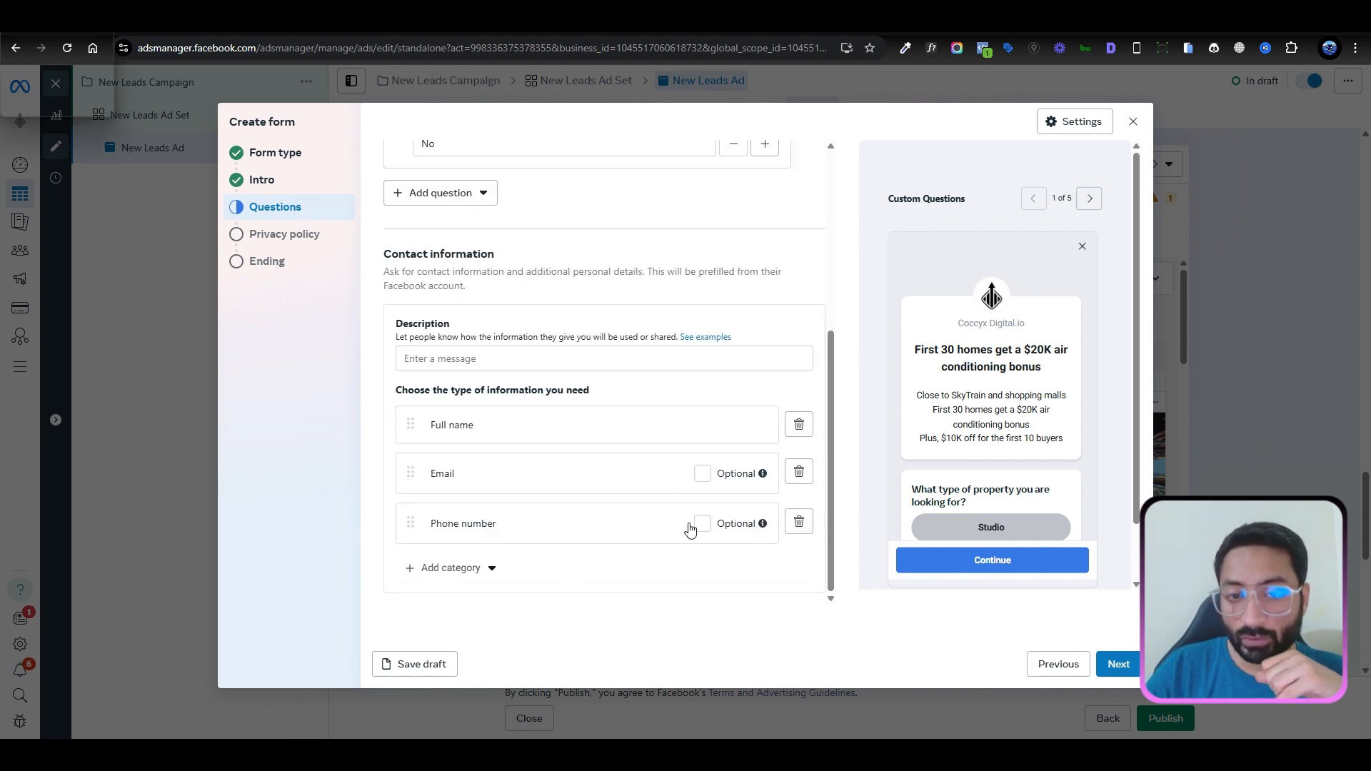
pyautogui.scroll(5, 685, 514)
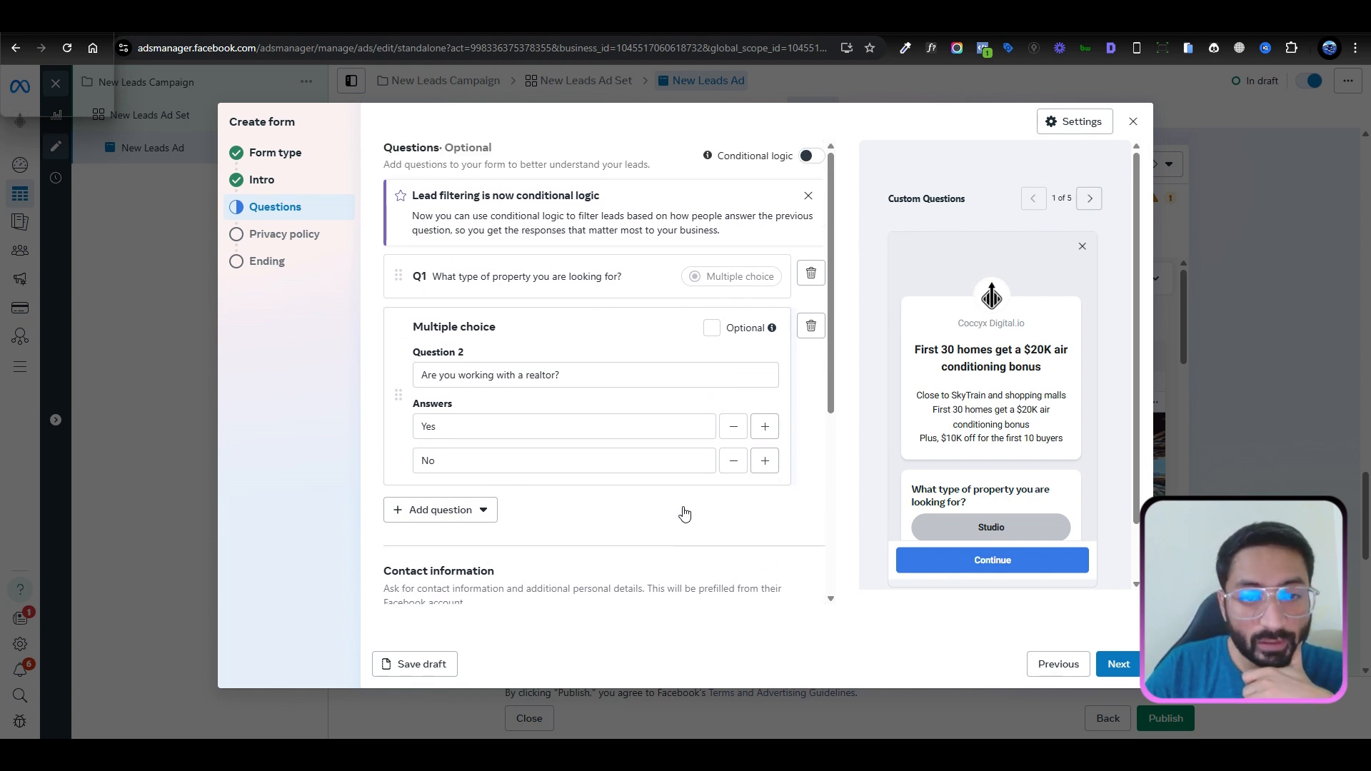
# Step: Add the contact information description "Fill in the details below:" to the form, correcting its wording and spelling
pyautogui.scroll(-5, 655, 398)
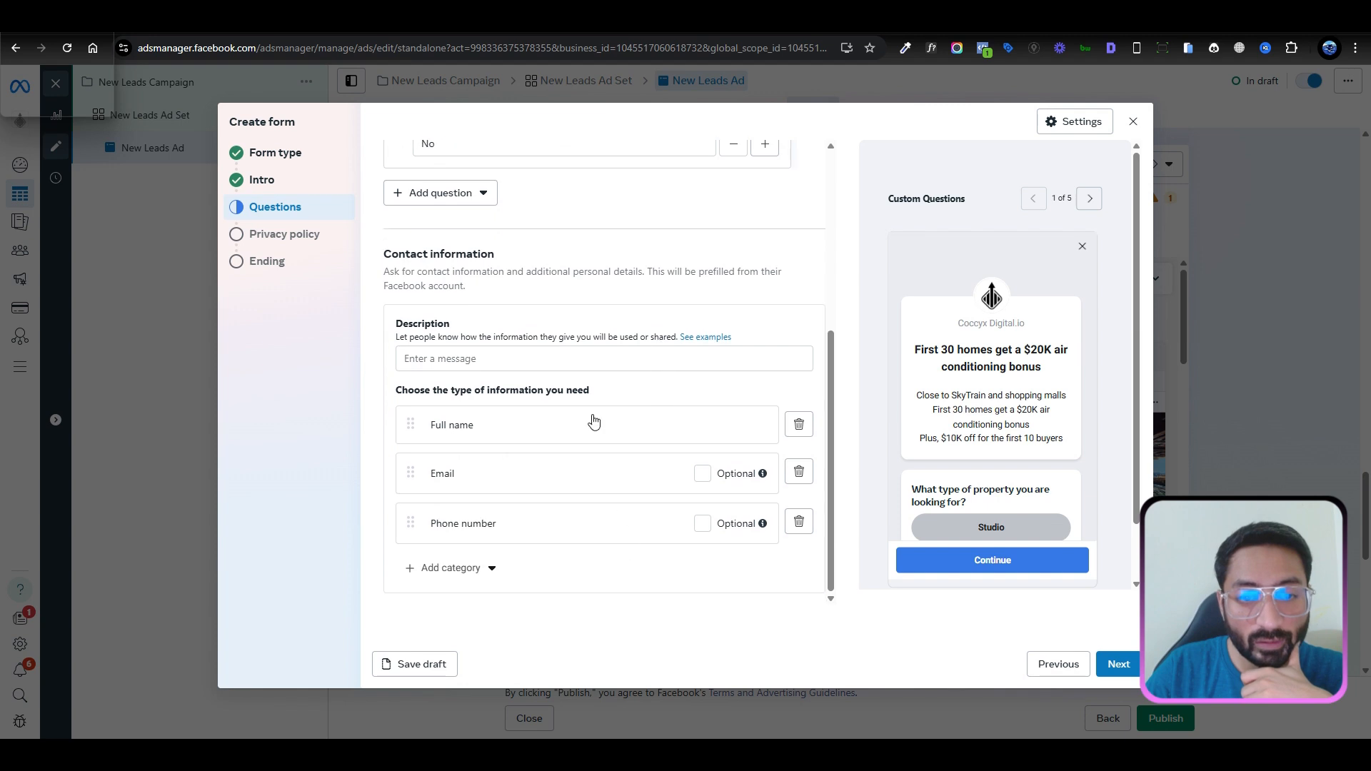
pyautogui.click(491, 358)
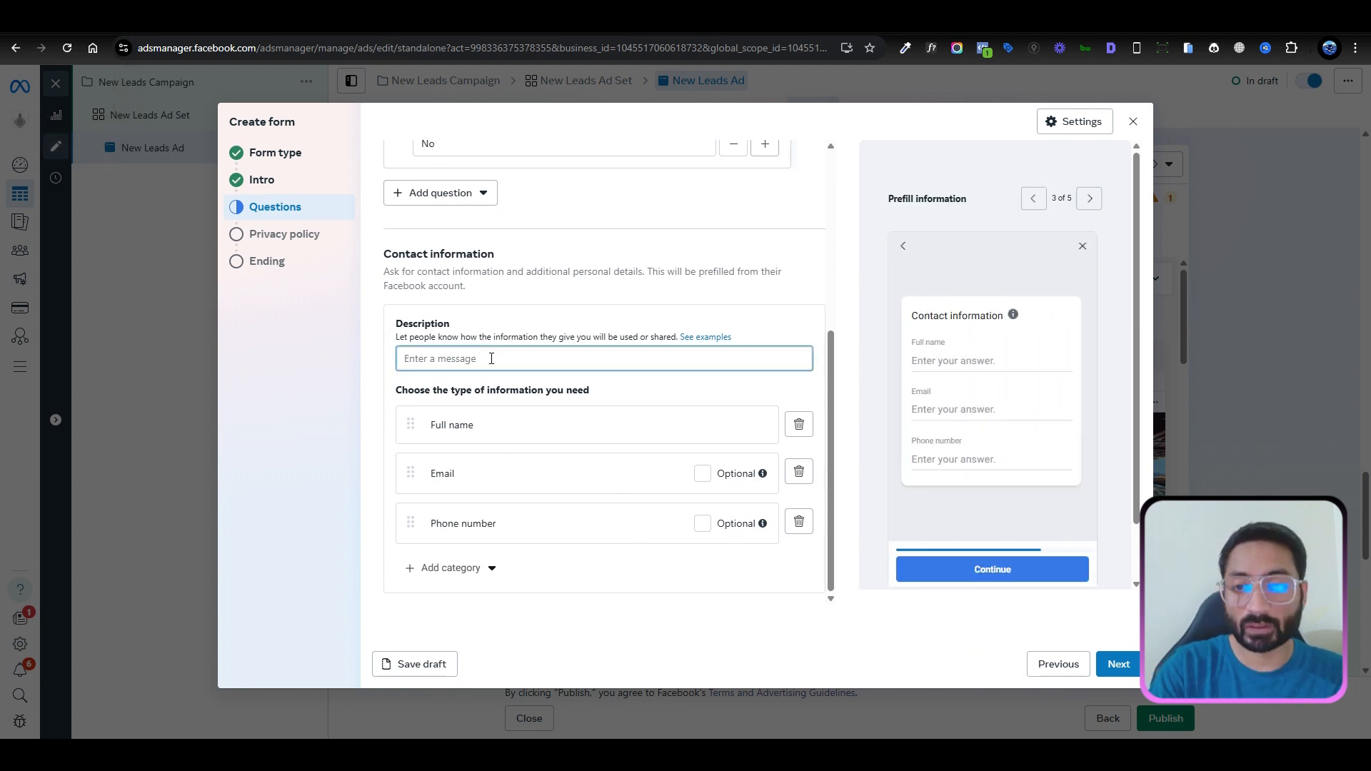
pyautogui.write('Fill')
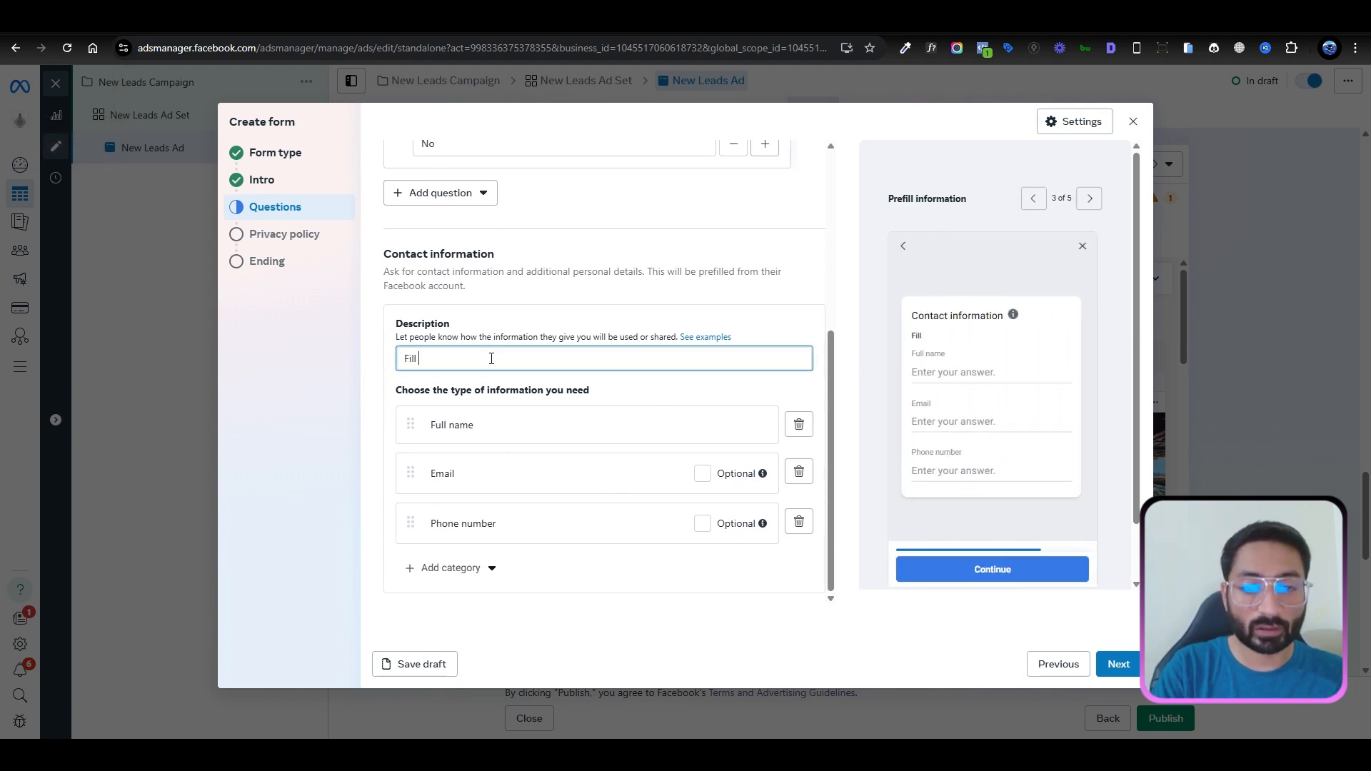
pyautogui.write(' the detia')
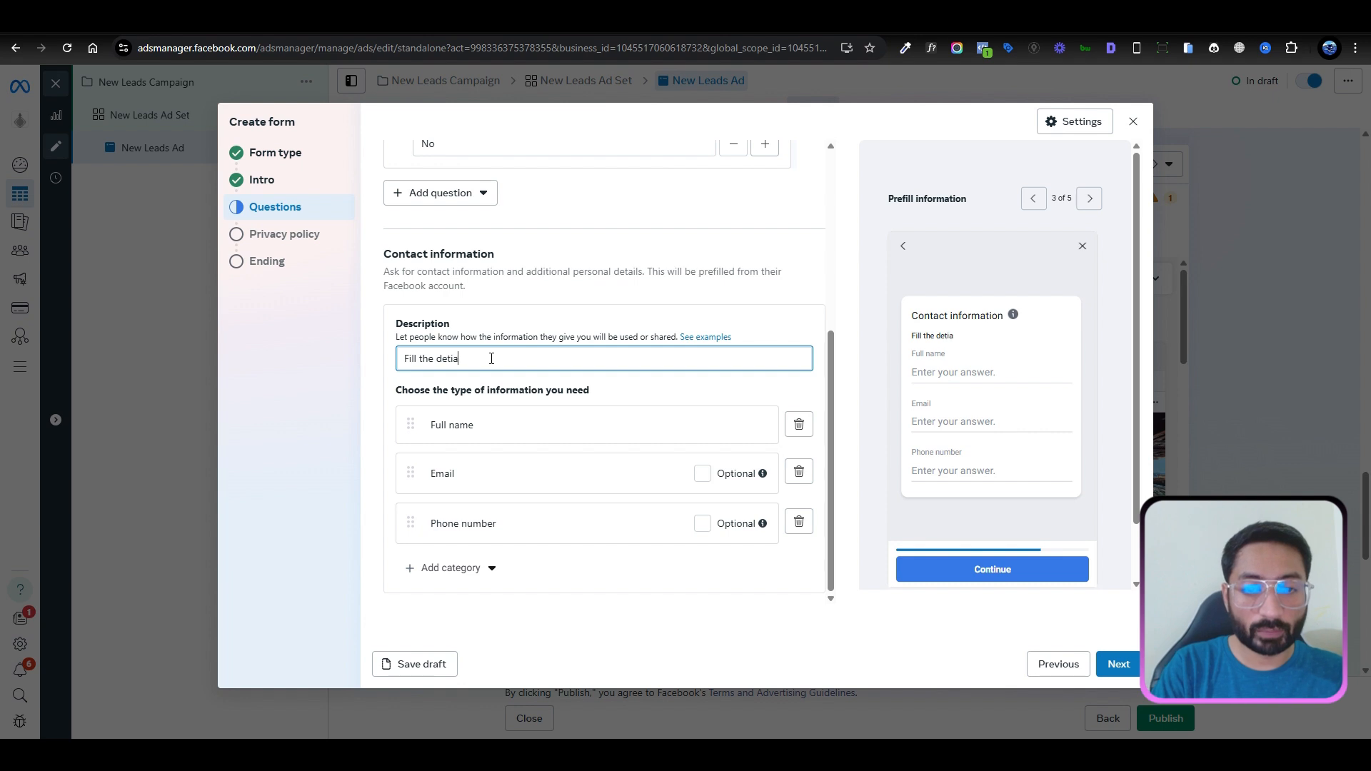
pyautogui.write('ls below:')
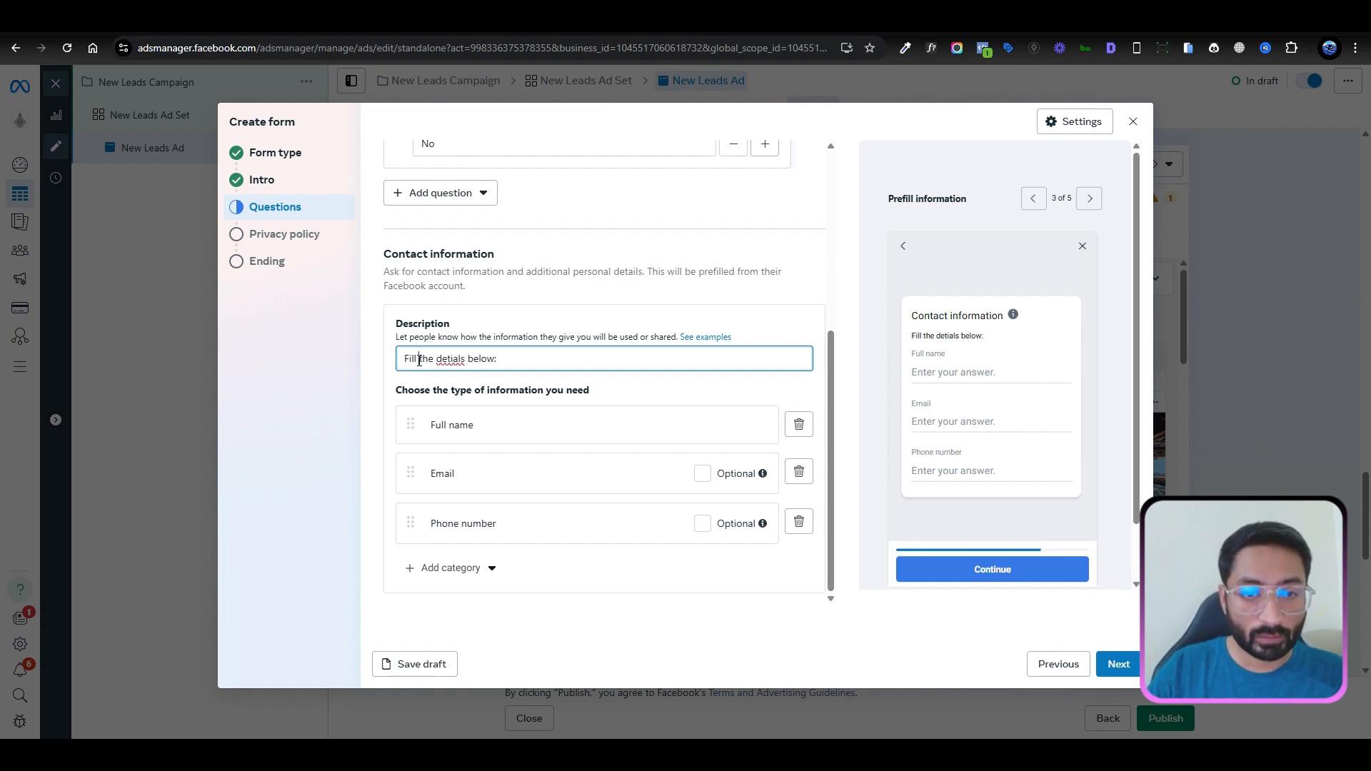
pyautogui.click(419, 359)
pyautogui.write('in')
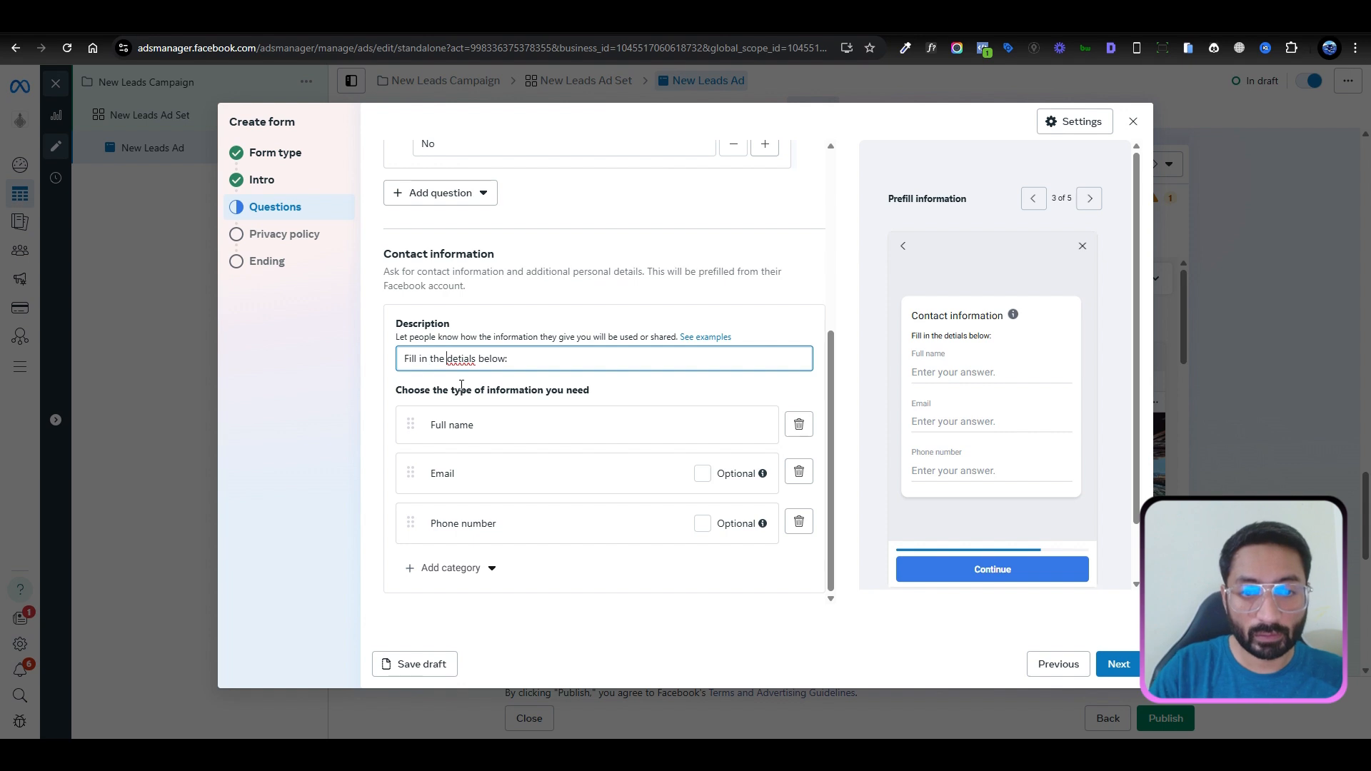
pyautogui.rightClick(458, 358)
pyautogui.click(522, 375)
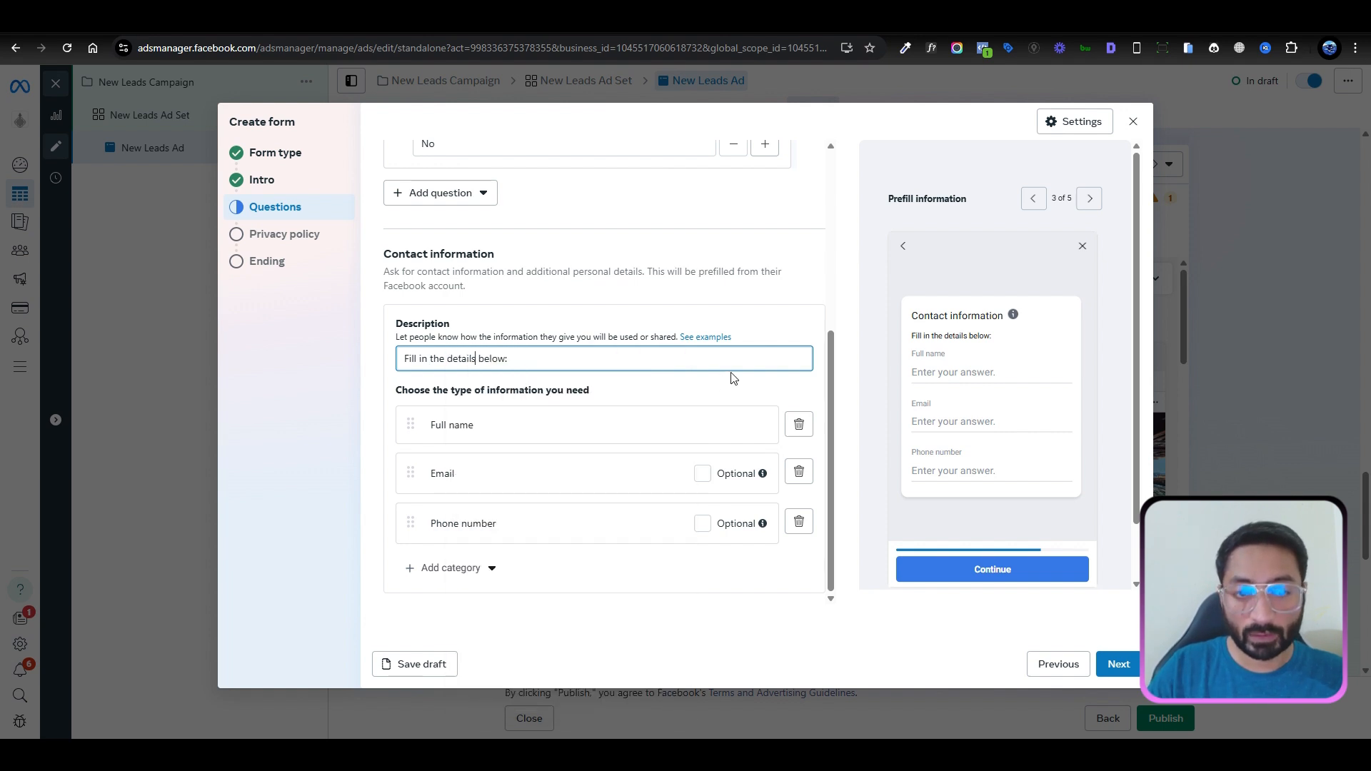
# Step: Dismiss the lead filtering notice and turn on conditional logic for the form's questions
pyautogui.scroll(4, 636, 445)
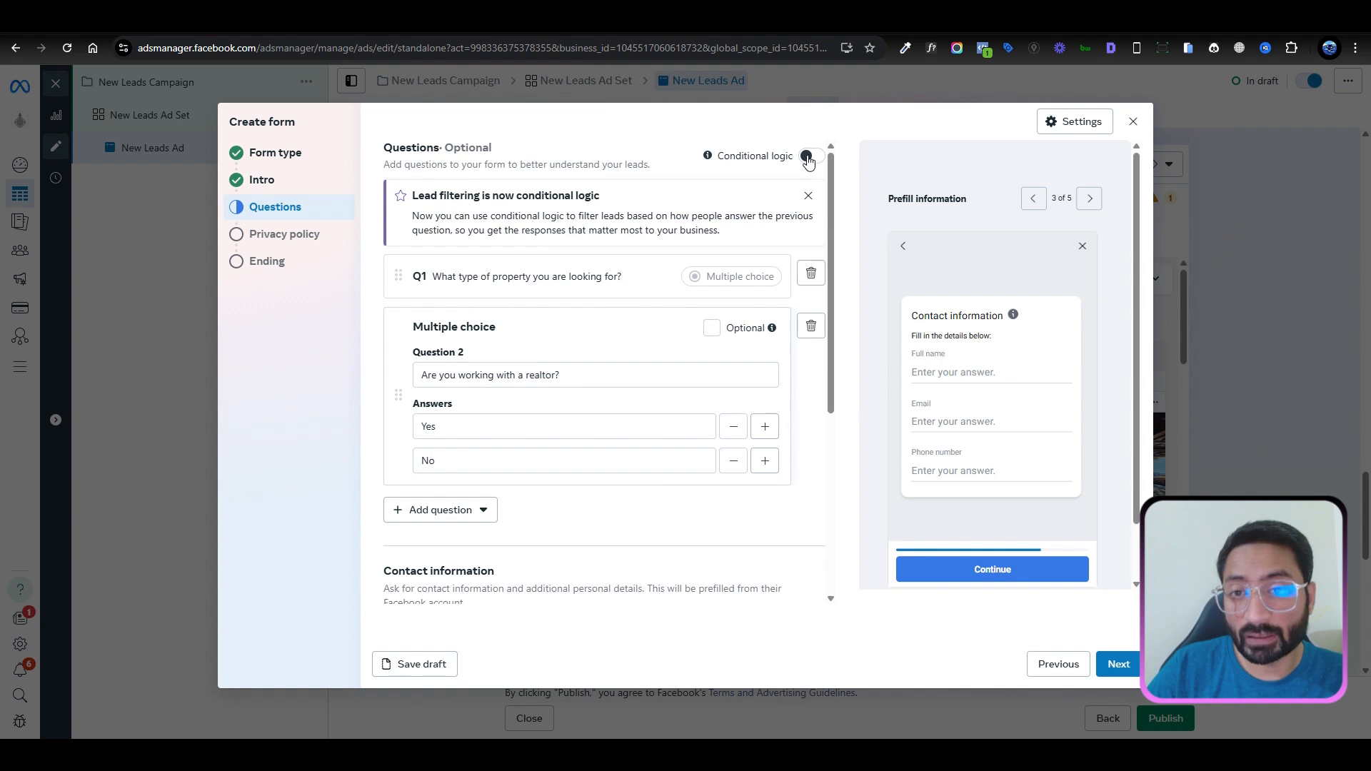
pyautogui.click(809, 196)
pyautogui.click(812, 155)
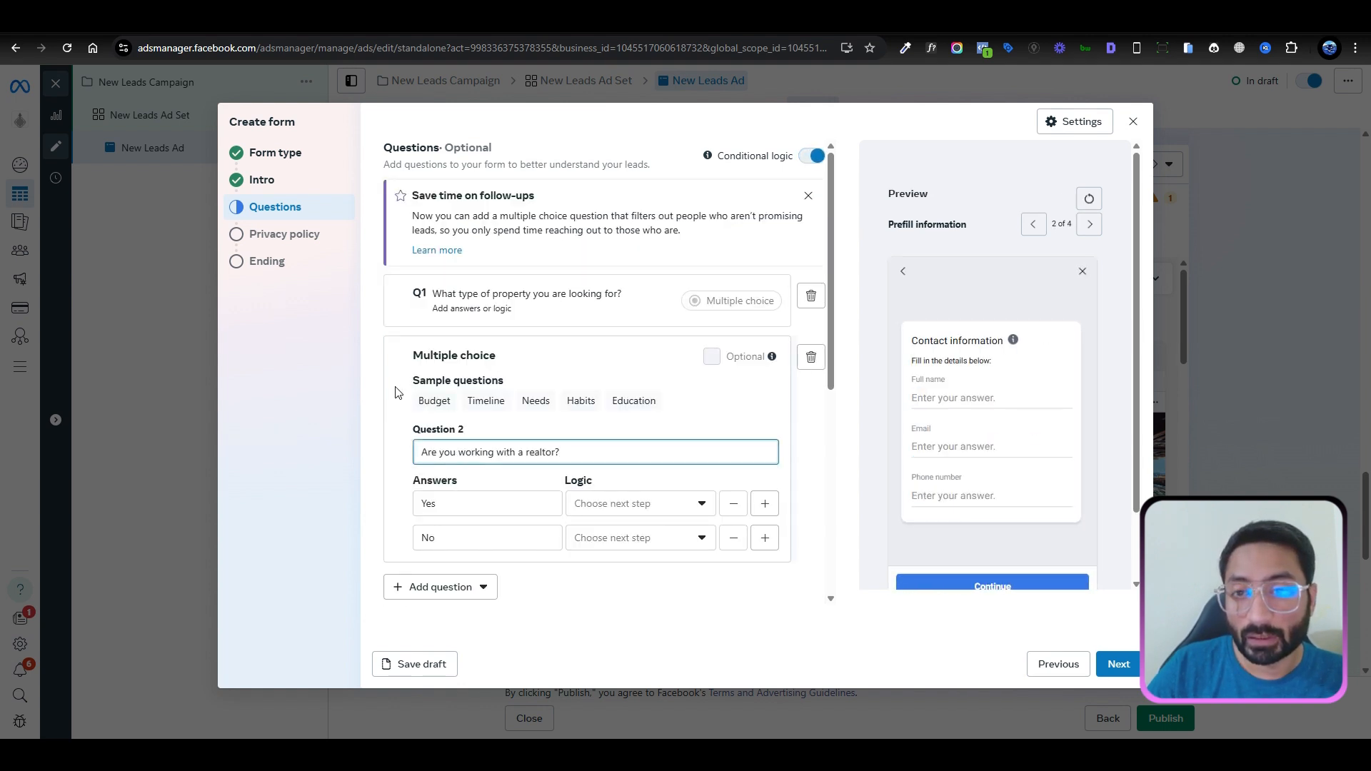
pyautogui.scroll(-1, 657, 366)
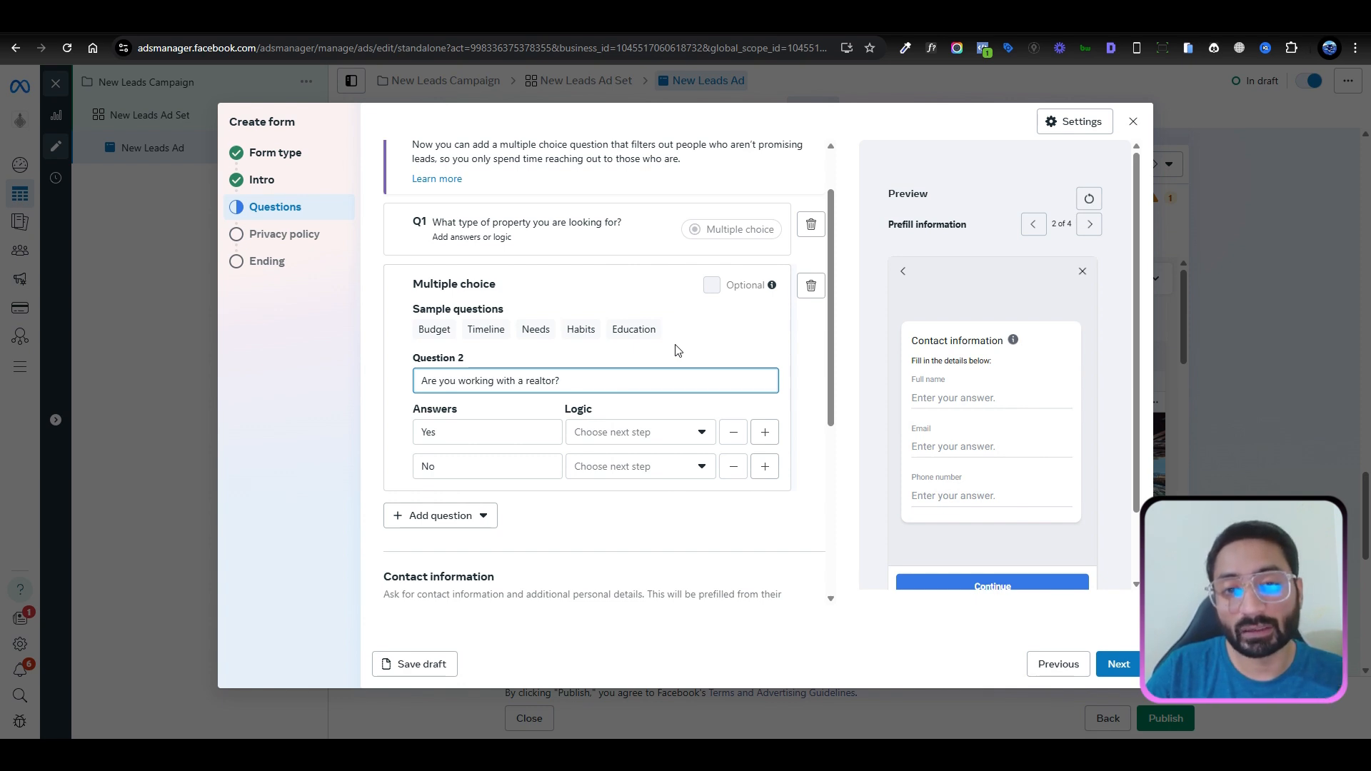
pyautogui.click(733, 346)
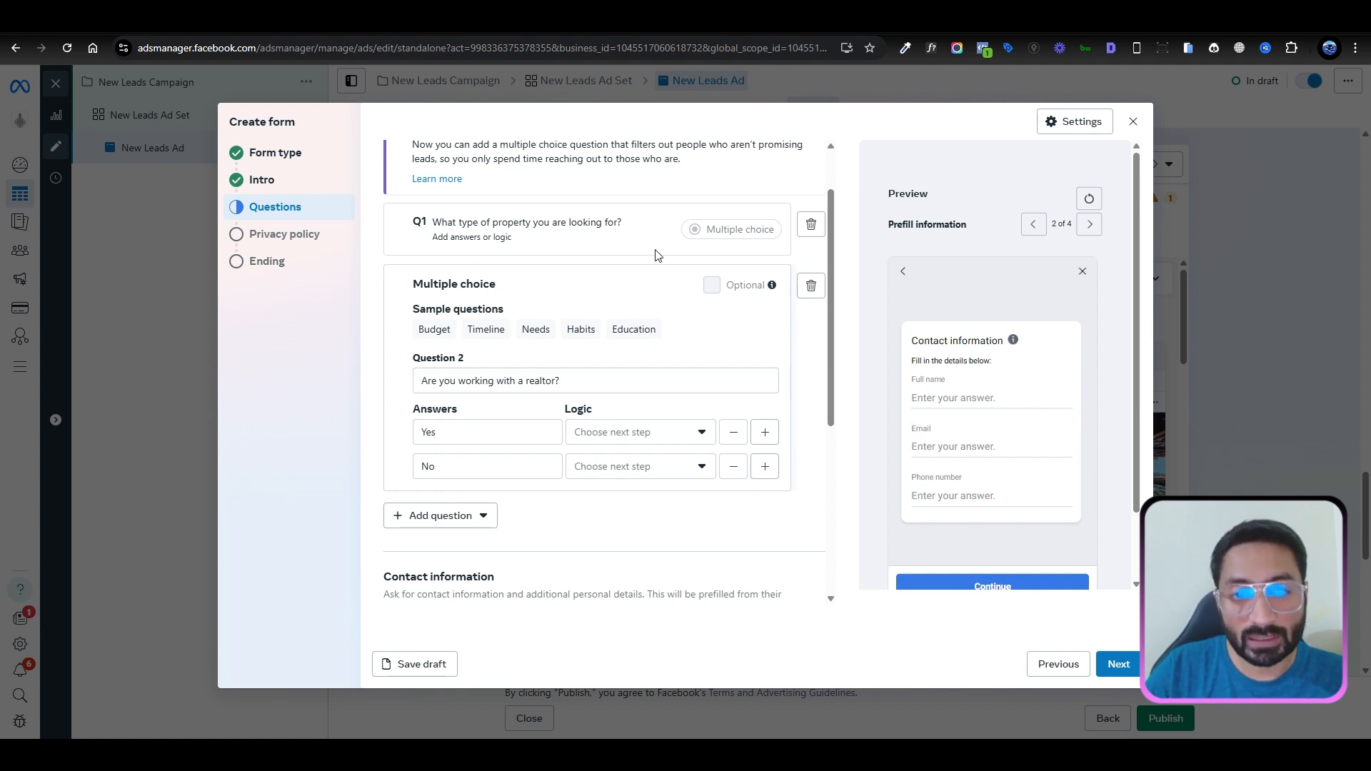
# Step: Route the Studio answer of the property type question to Q2 "Are you working with a realtor?"
pyautogui.click(636, 234)
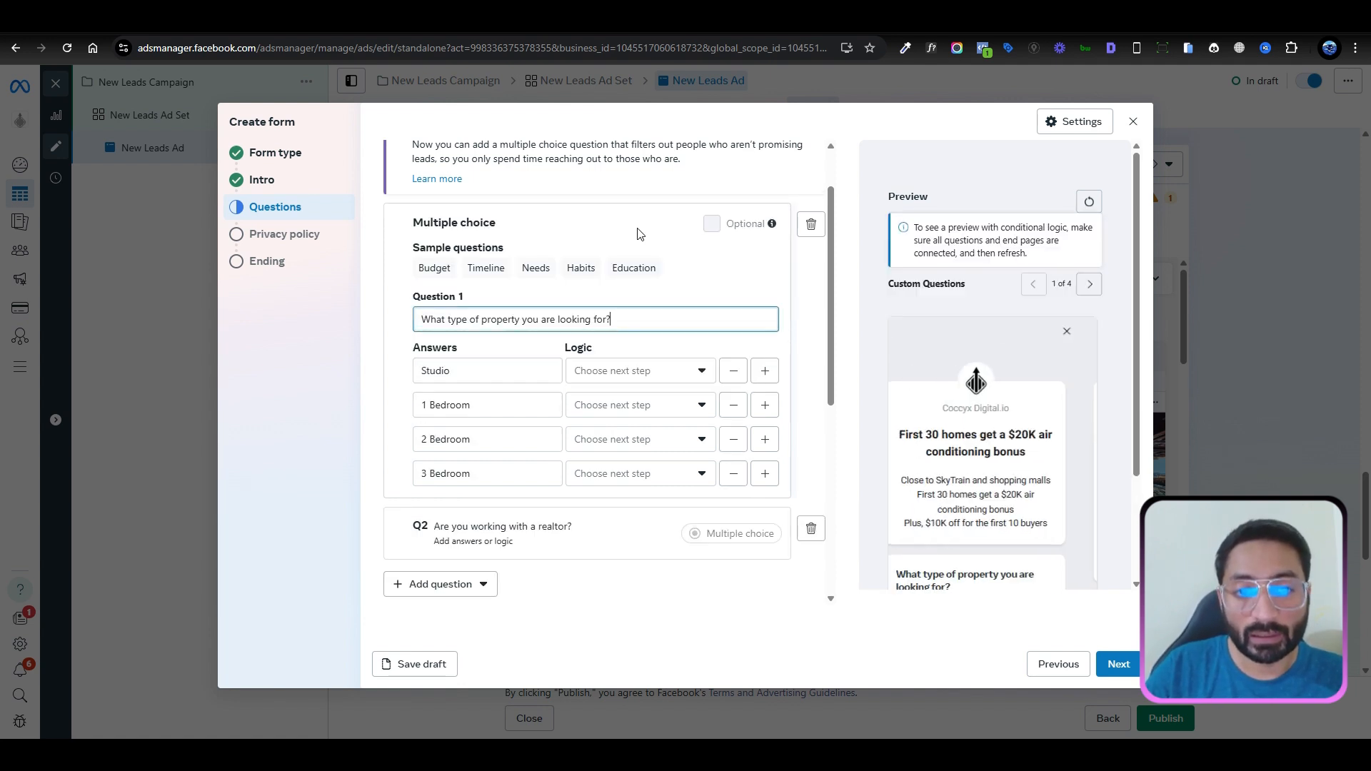
pyautogui.click(682, 370)
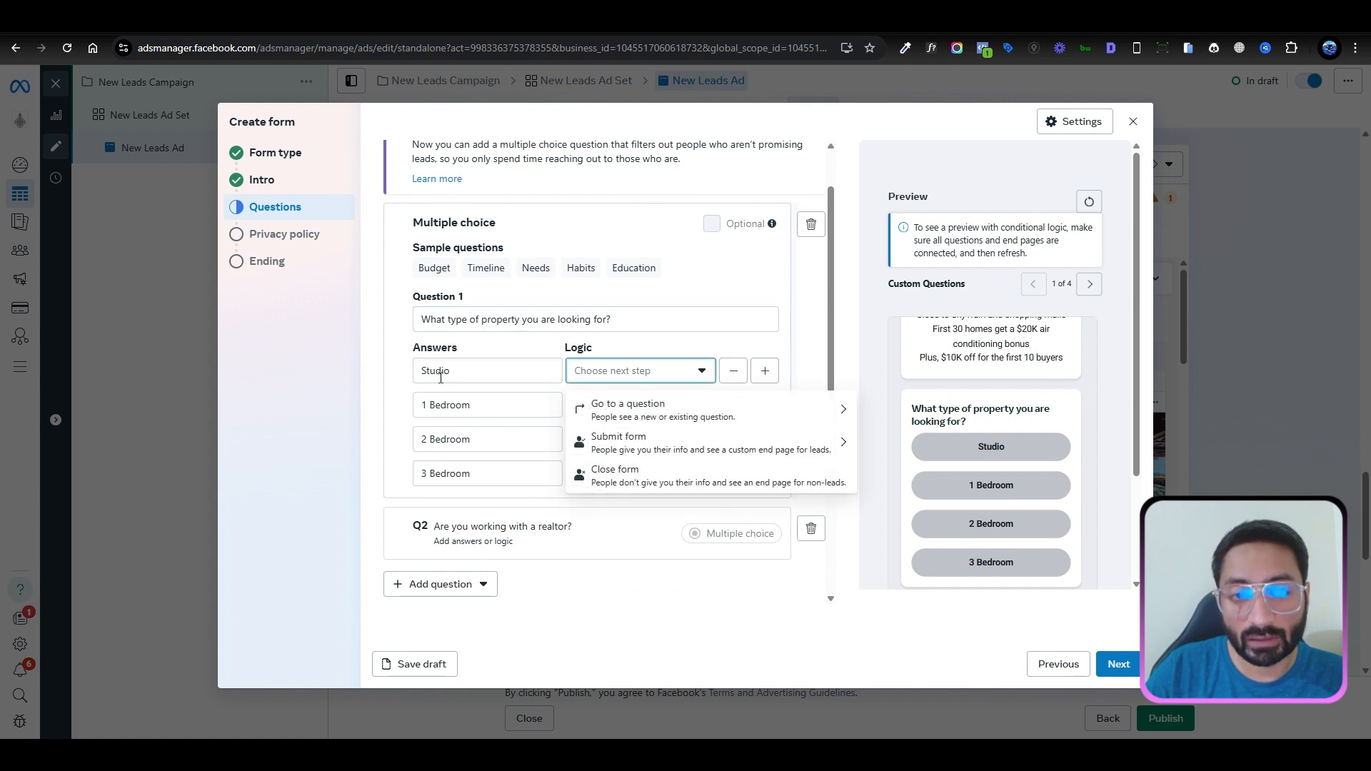
pyautogui.click(690, 410)
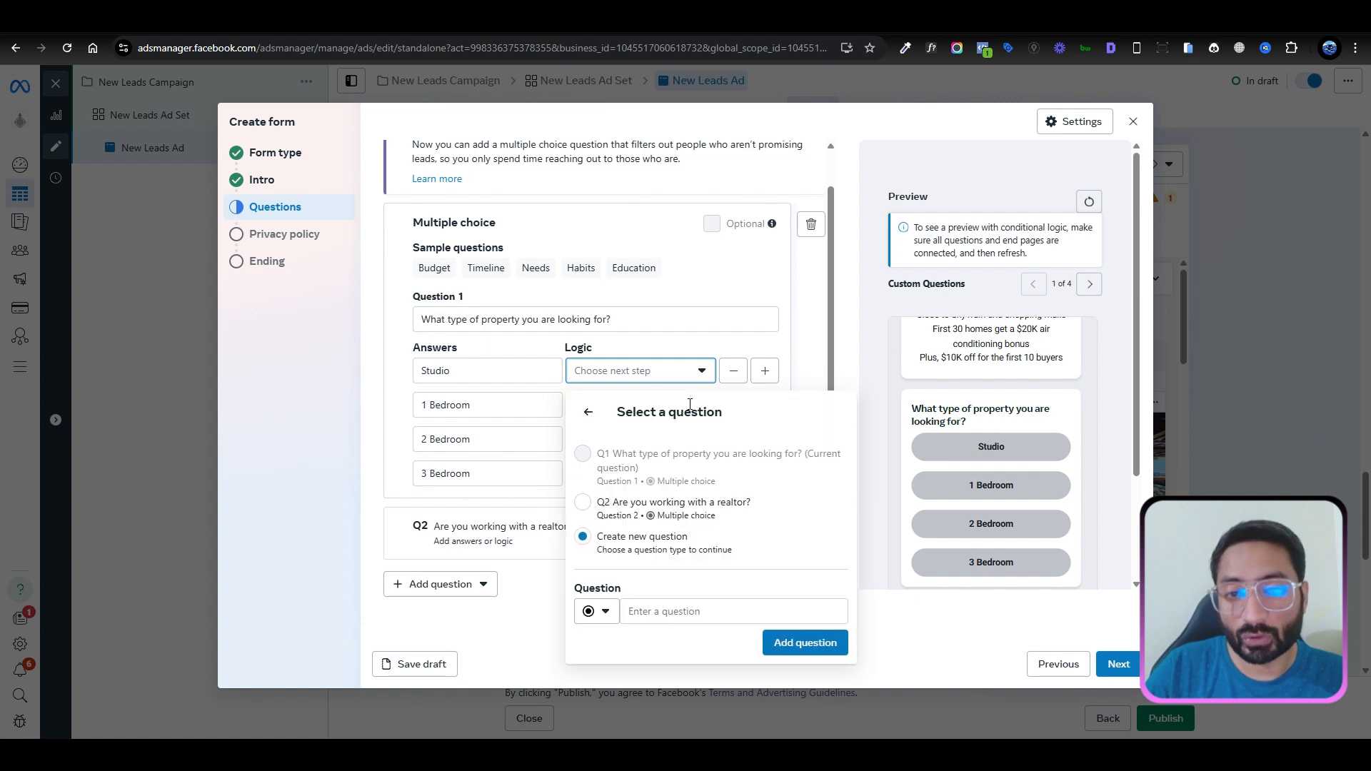
pyautogui.click(583, 504)
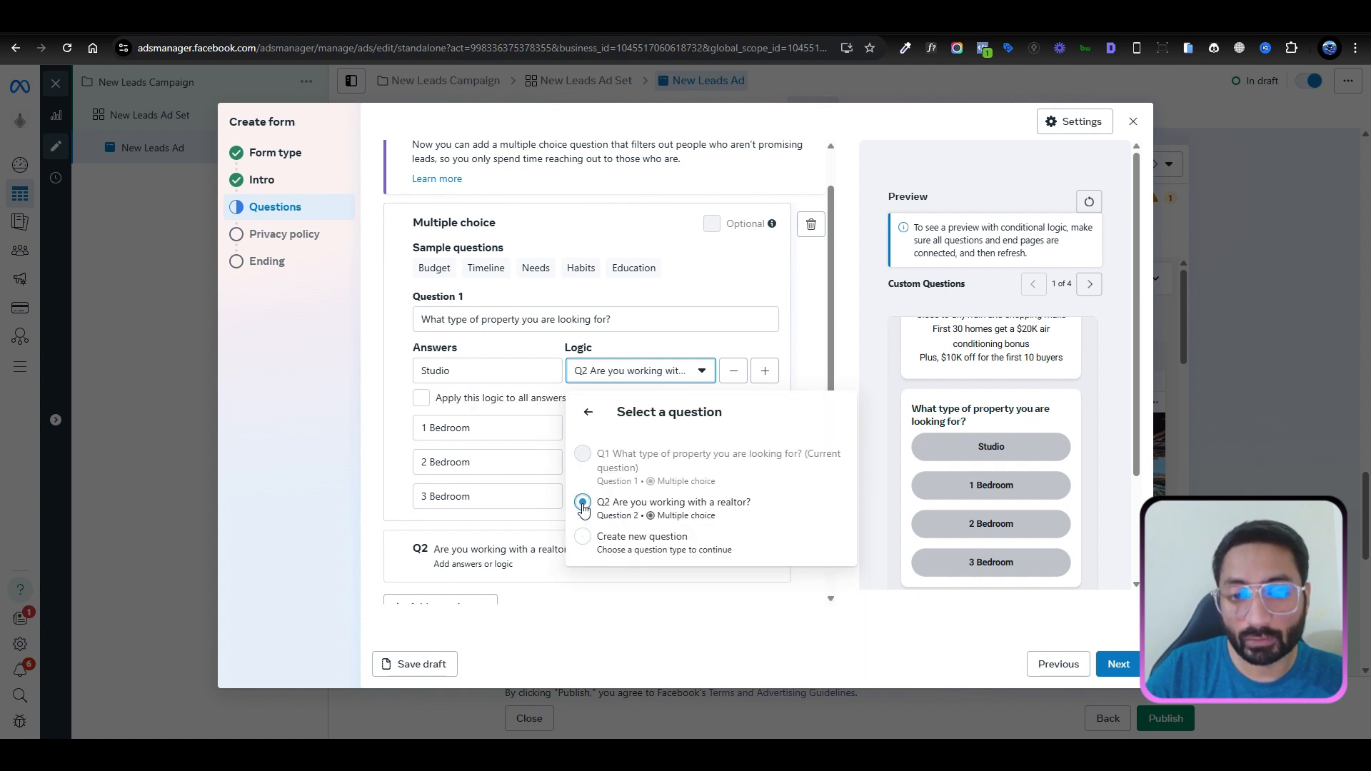
pyautogui.click(691, 357)
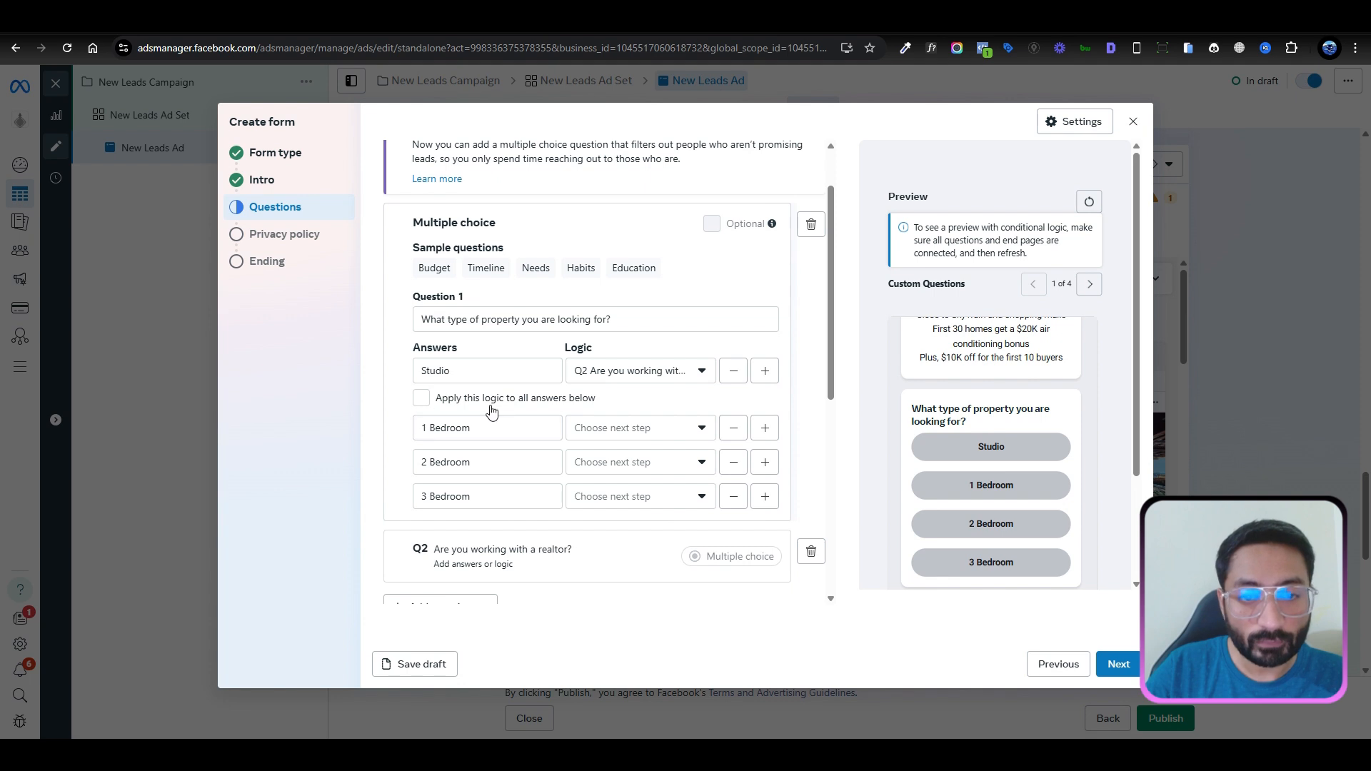
# Step: Route the 1 Bedroom and 2 Bedroom answers of the property type question to Q2 about the realtor
pyautogui.click(700, 429)
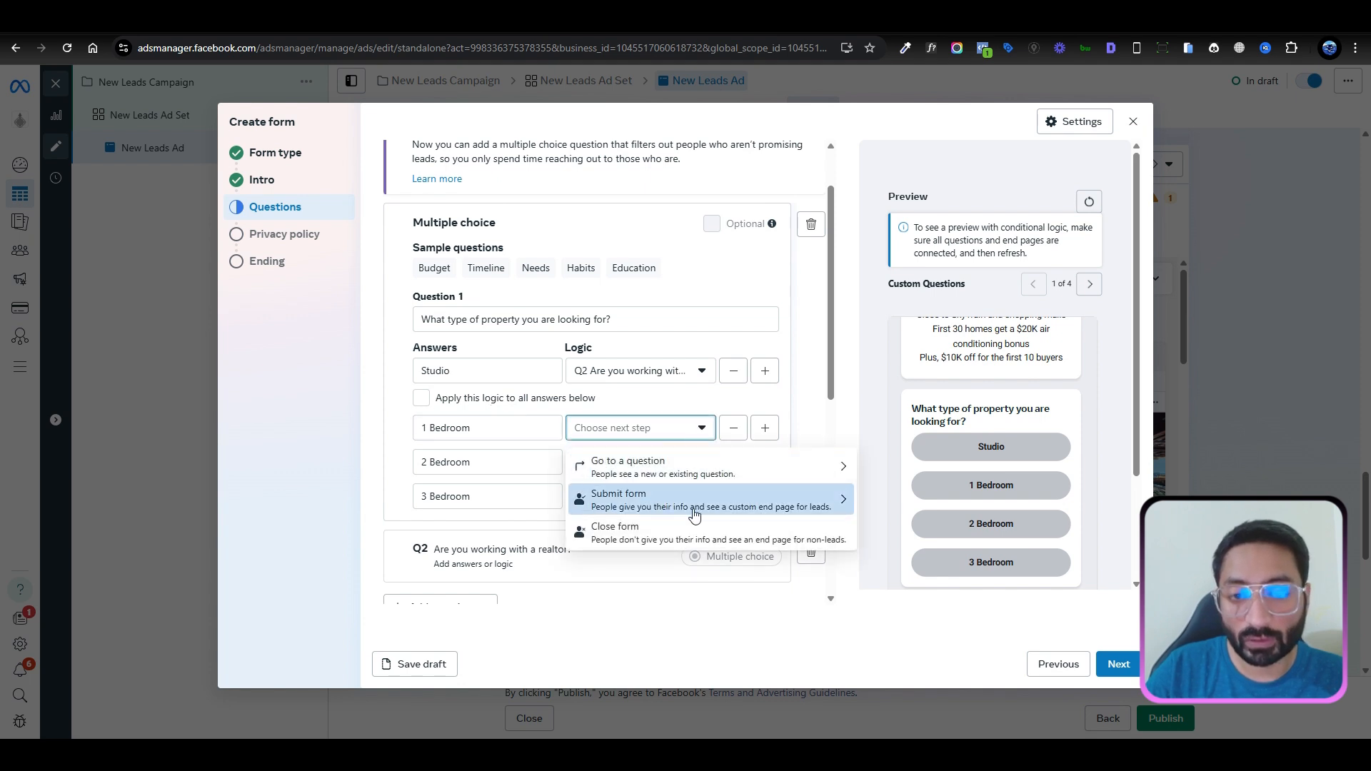
pyautogui.click(689, 467)
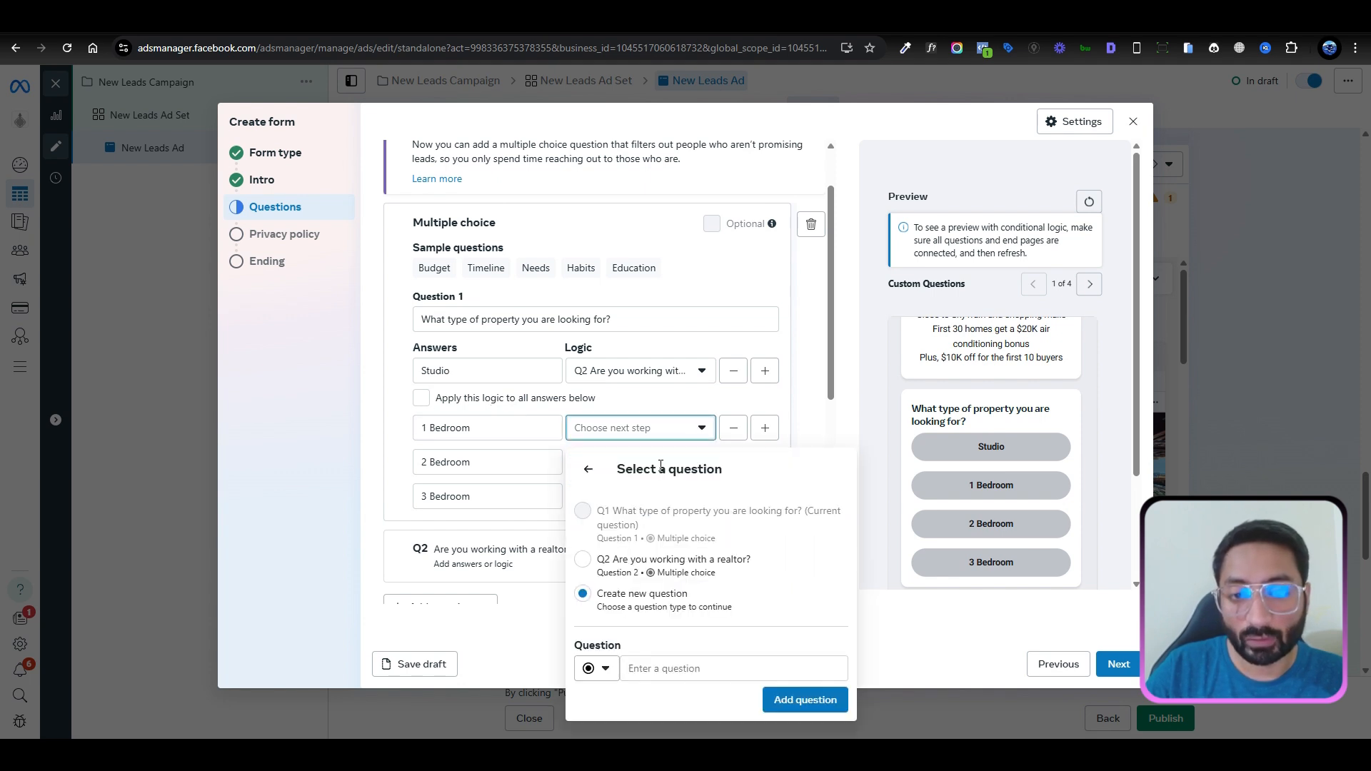
pyautogui.click(627, 562)
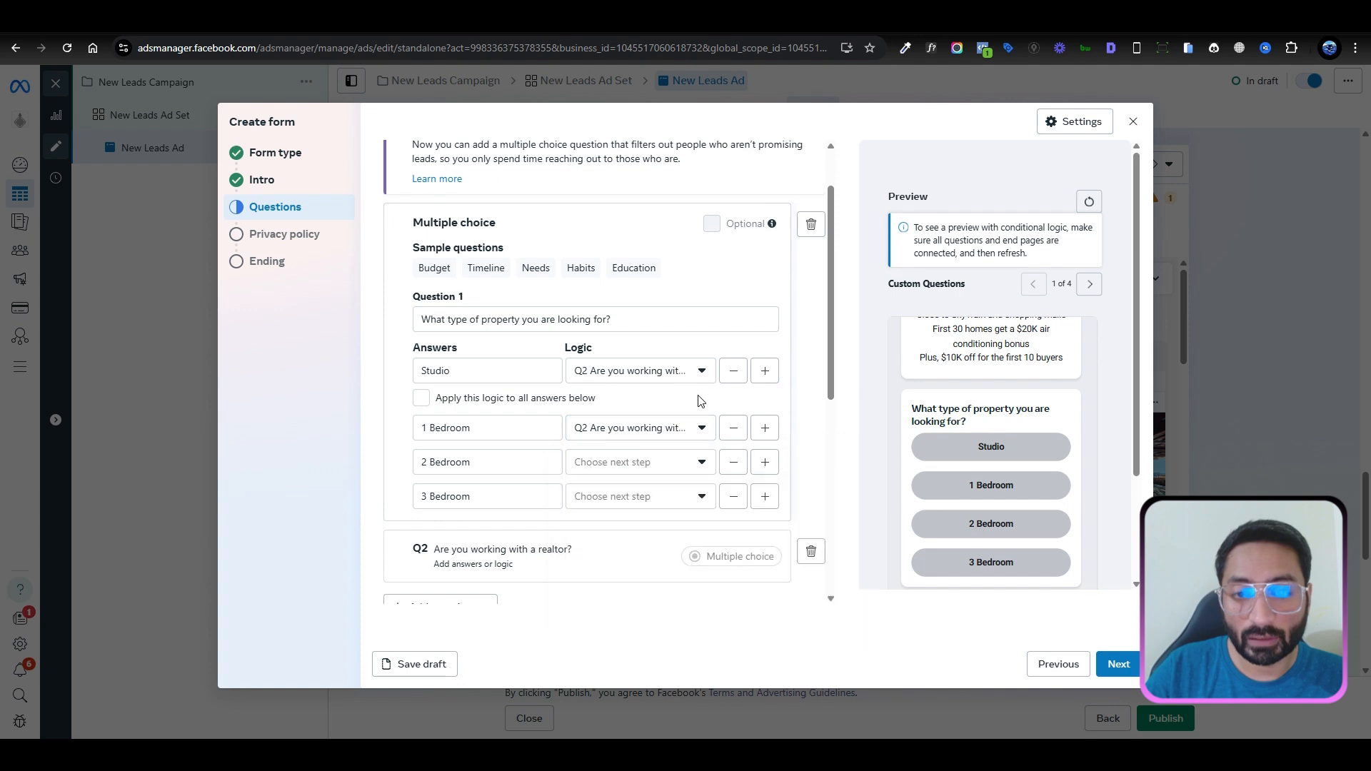
pyautogui.scroll(-1, 696, 396)
pyautogui.click(640, 395)
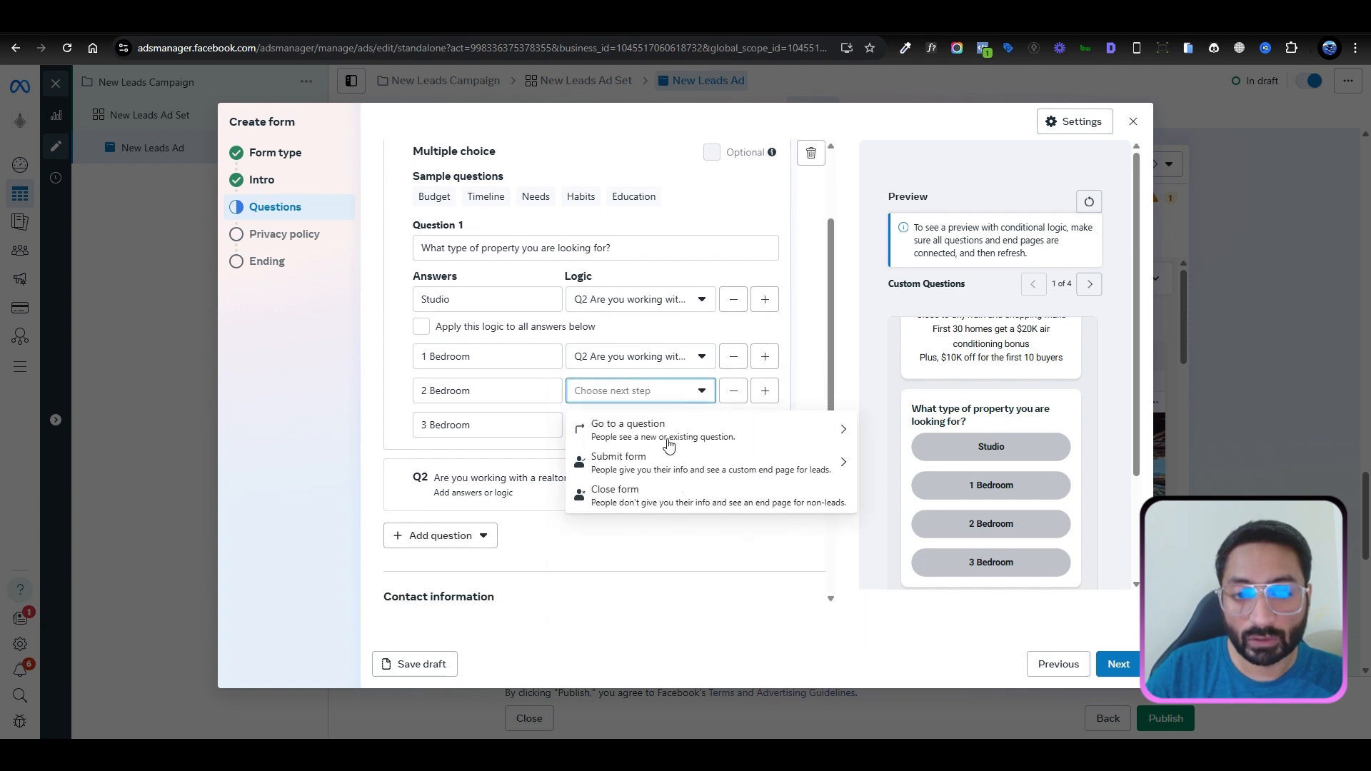
pyautogui.click(664, 428)
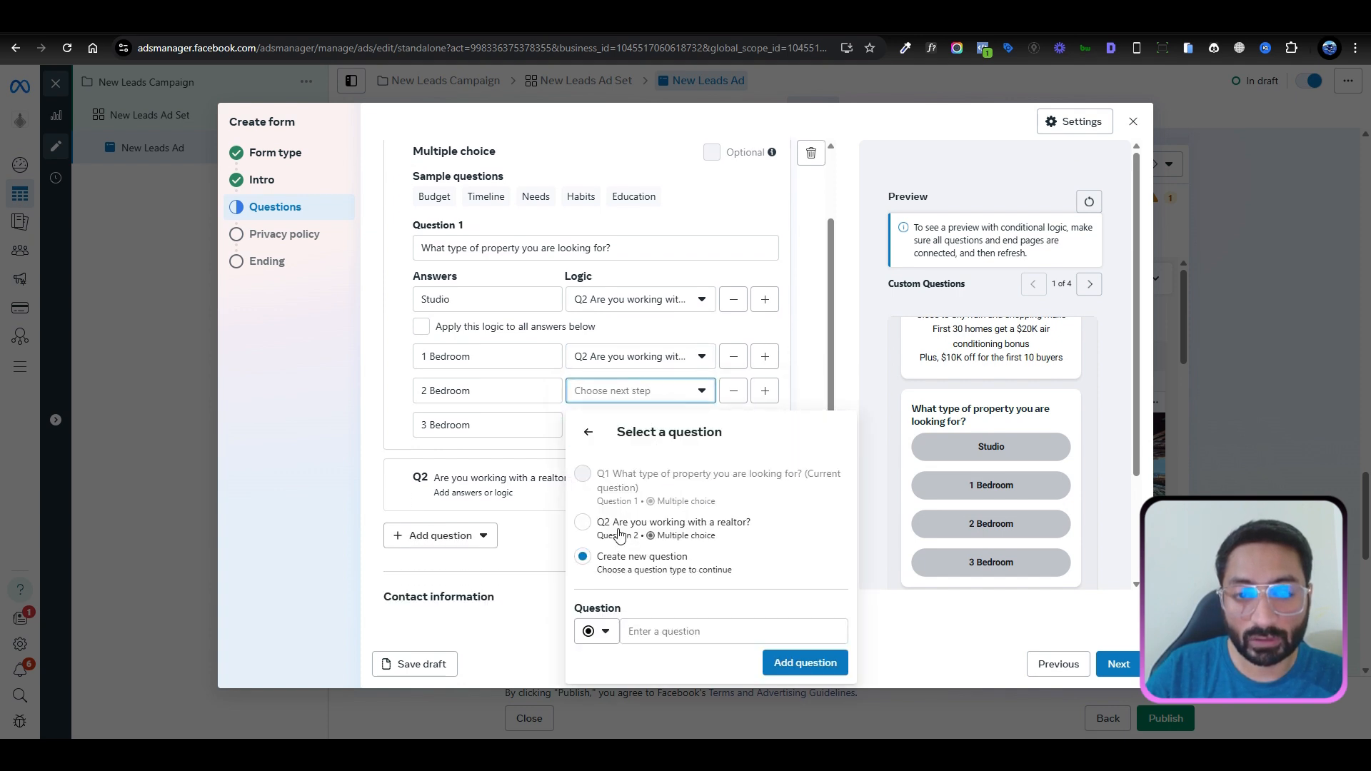
pyautogui.click(616, 530)
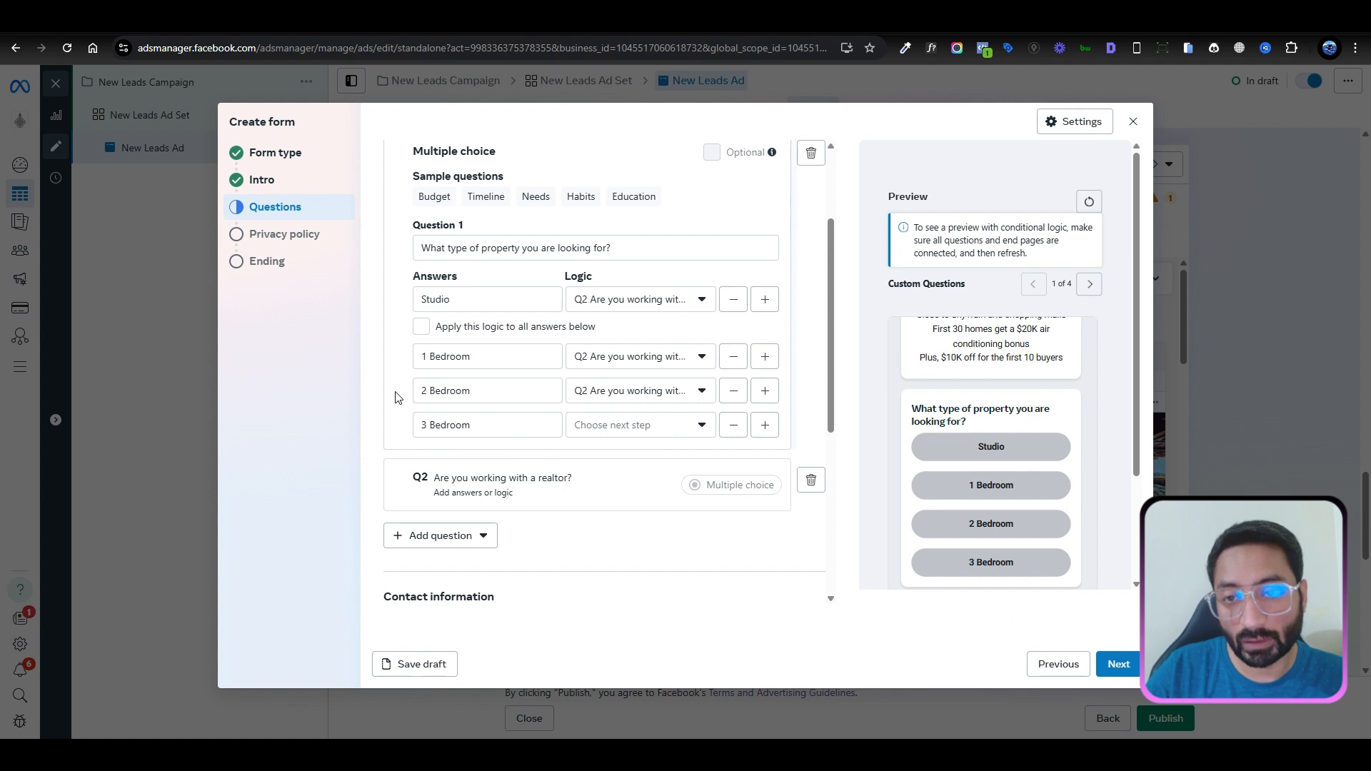
# Step: Set the 3 Bedroom answer's logic to Close form, so it leads to the end page for non-leads
pyautogui.click(681, 427)
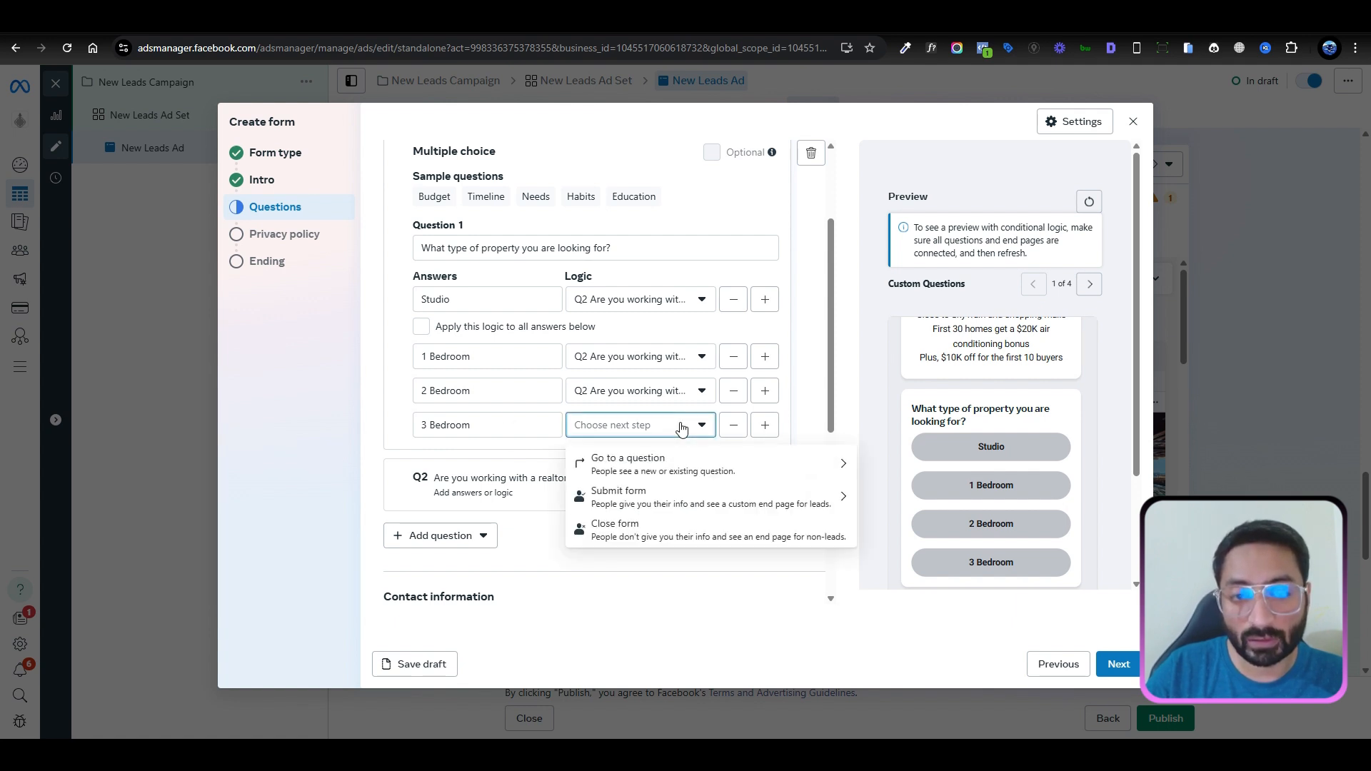
pyautogui.click(675, 539)
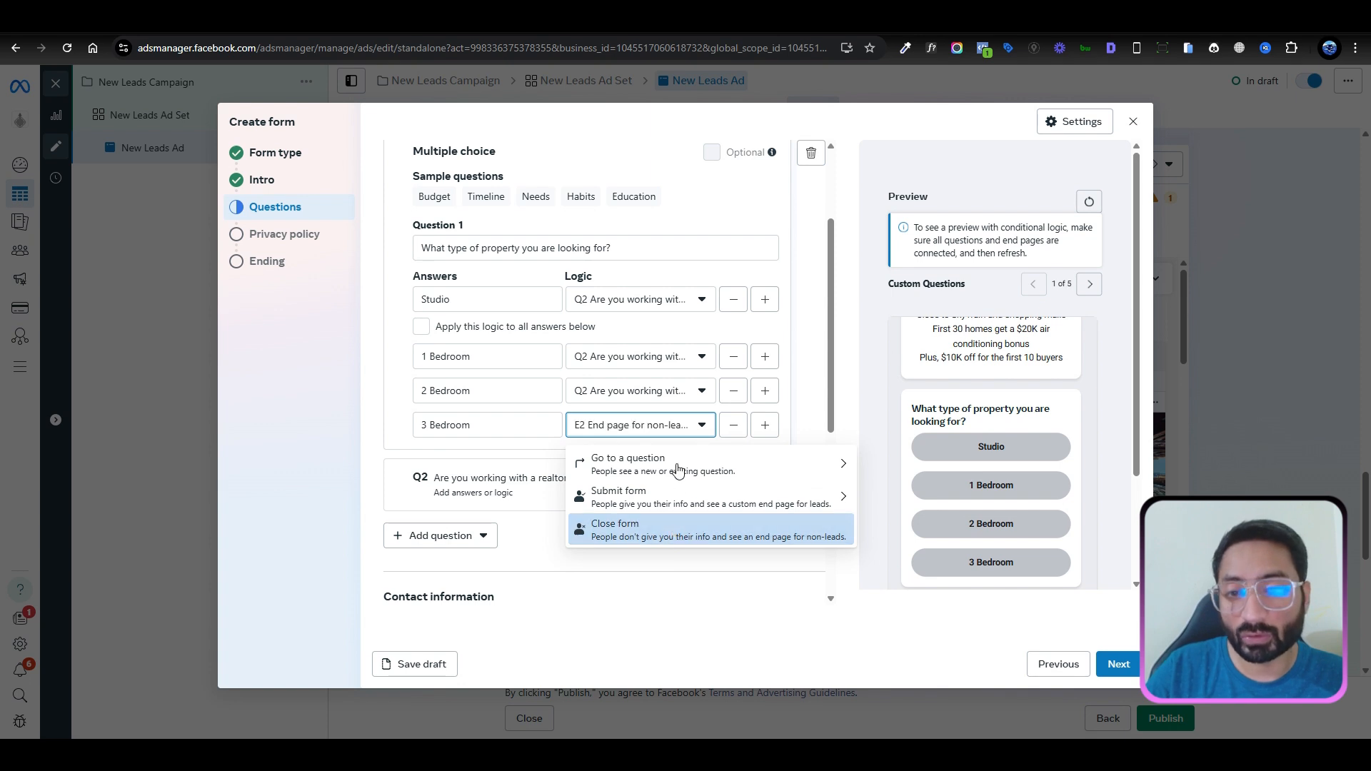
pyautogui.click(398, 398)
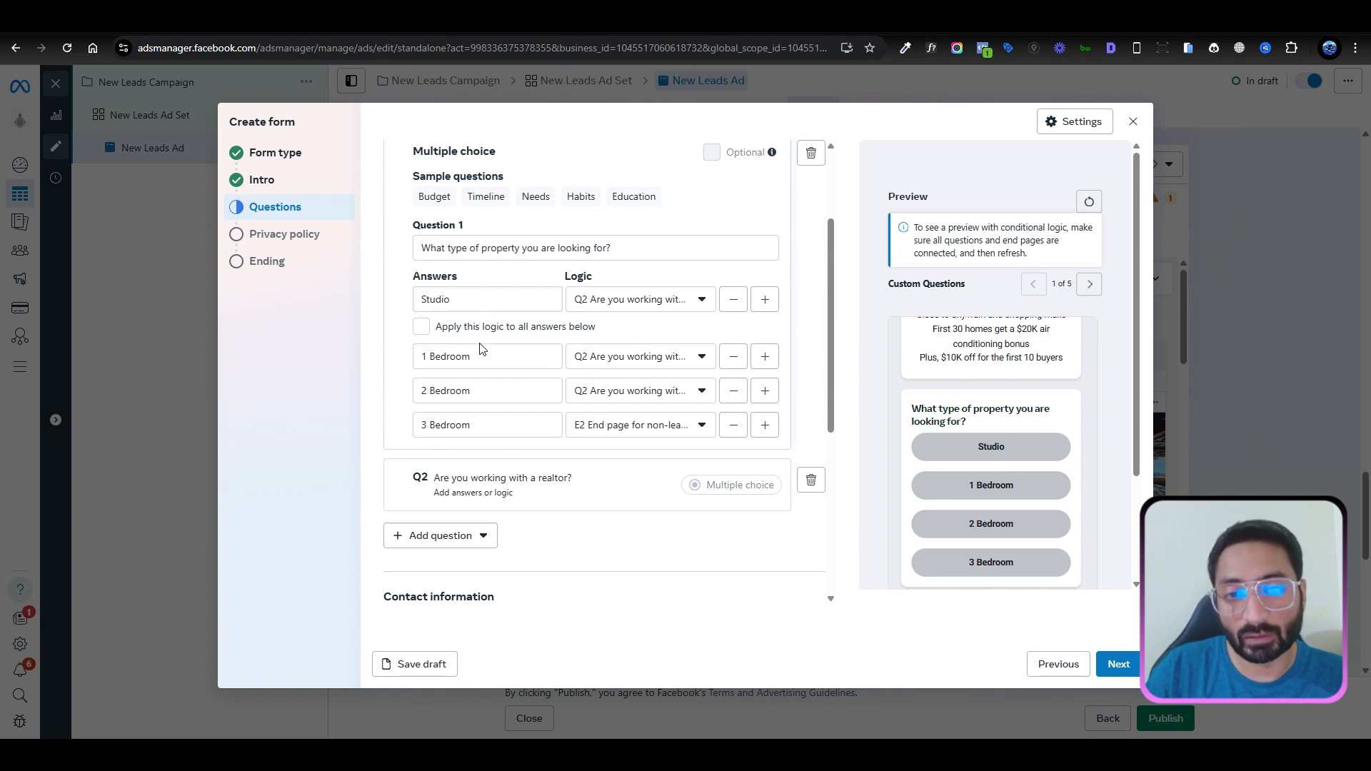
# Step: Set the realtor question's Yes answer to submit the form with the existing E1 End page for leads
pyautogui.click(608, 488)
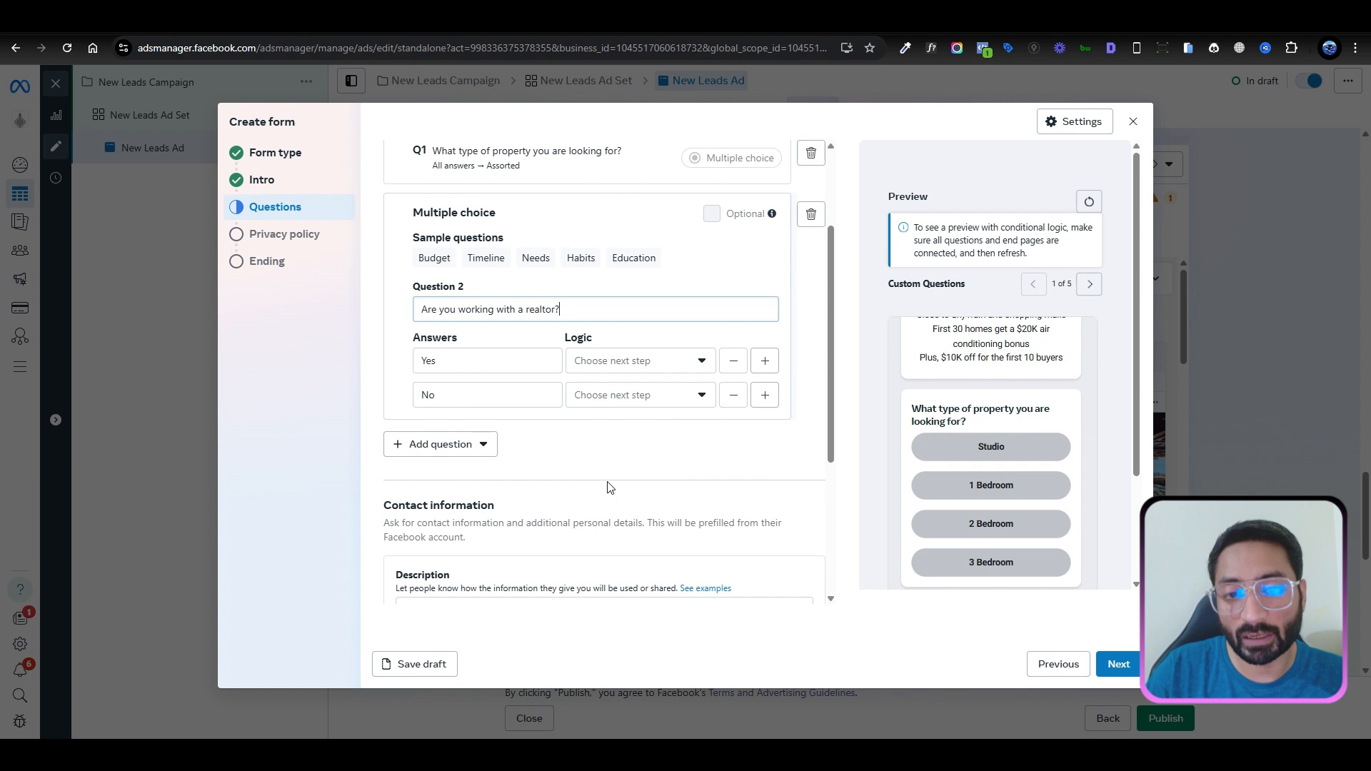
pyautogui.click(665, 364)
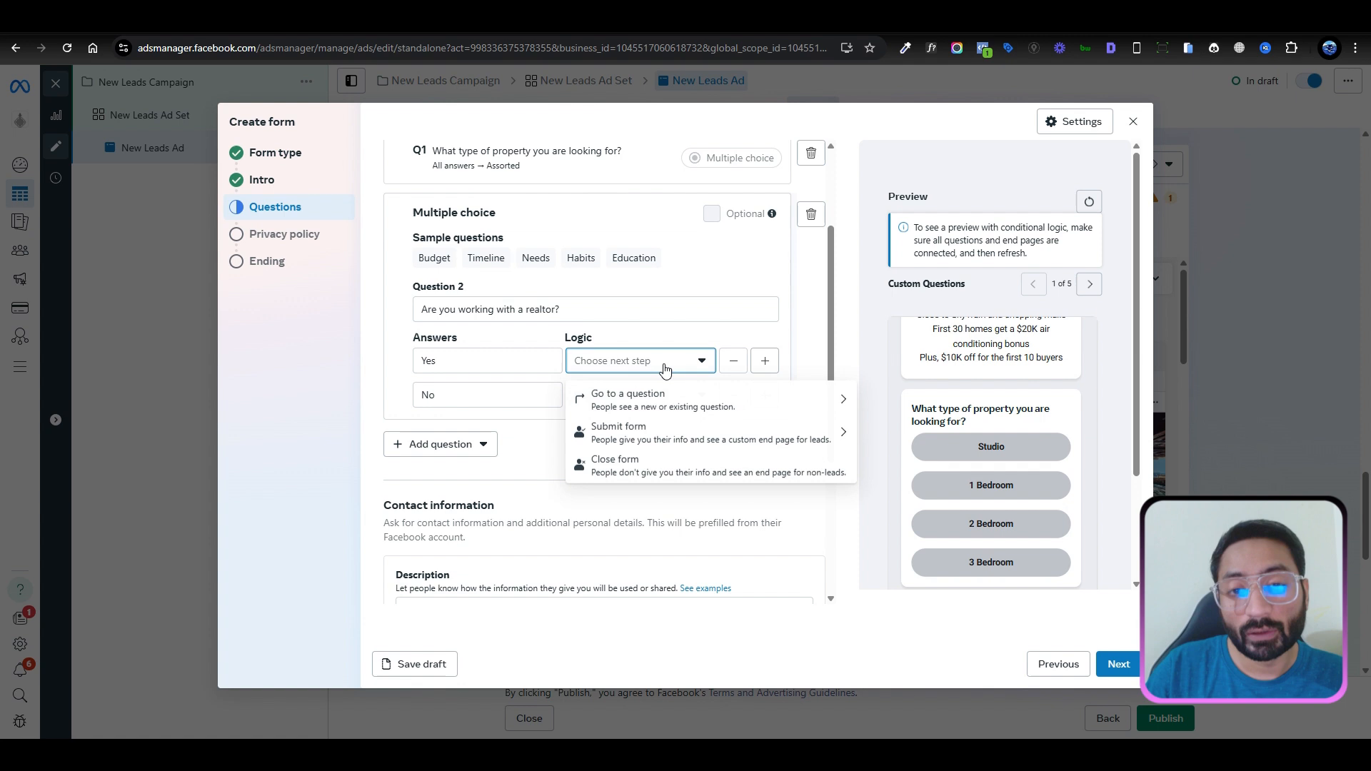
pyautogui.click(677, 432)
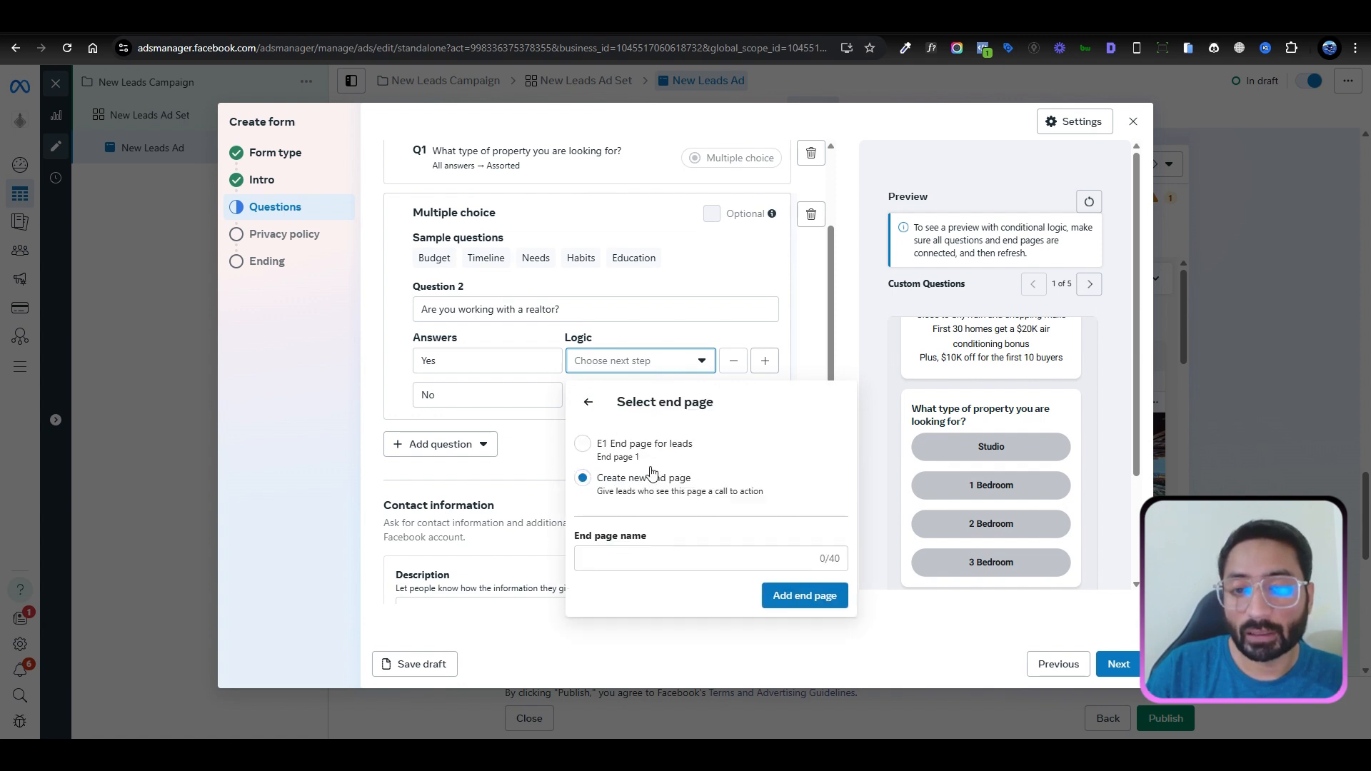
pyautogui.click(584, 444)
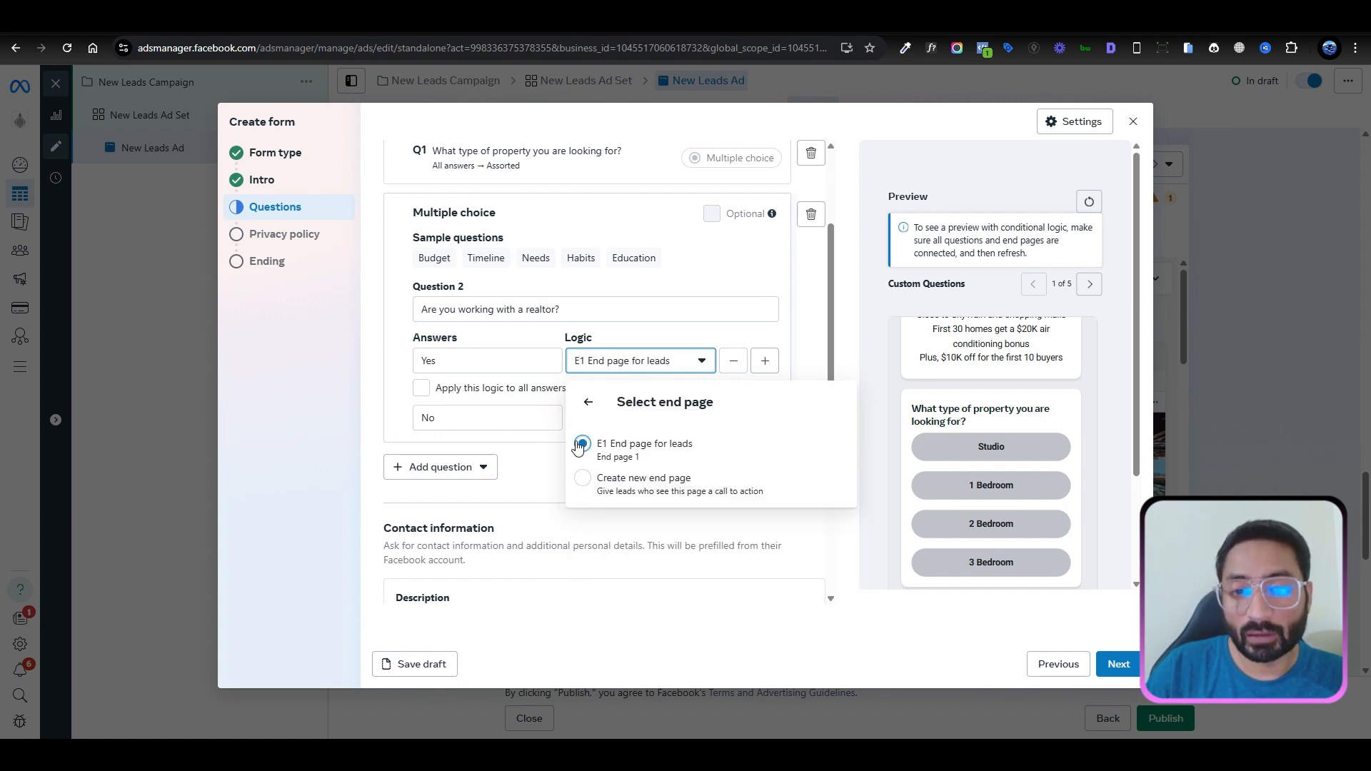
pyautogui.click(405, 385)
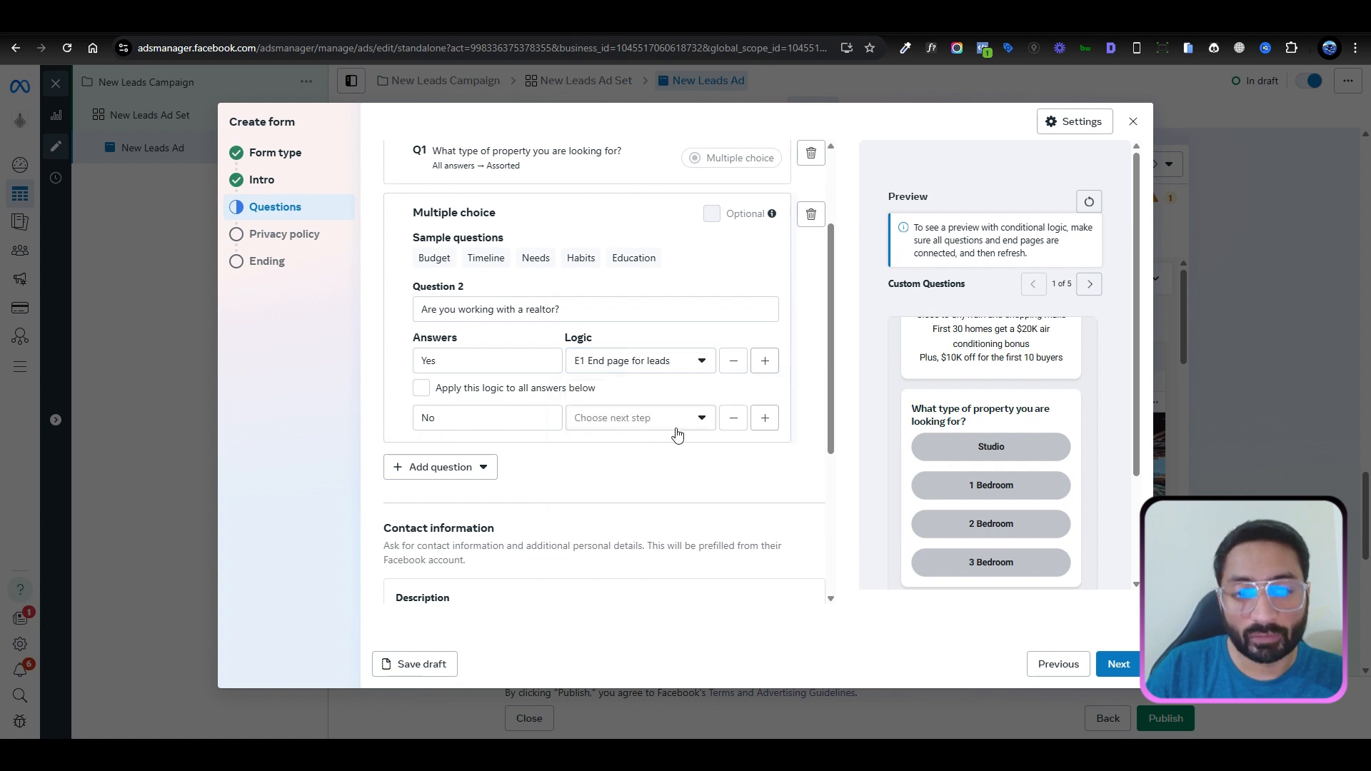
# Step: Set the realtor question's No answer to Close form, leading to the end page for non-leads
pyautogui.click(701, 417)
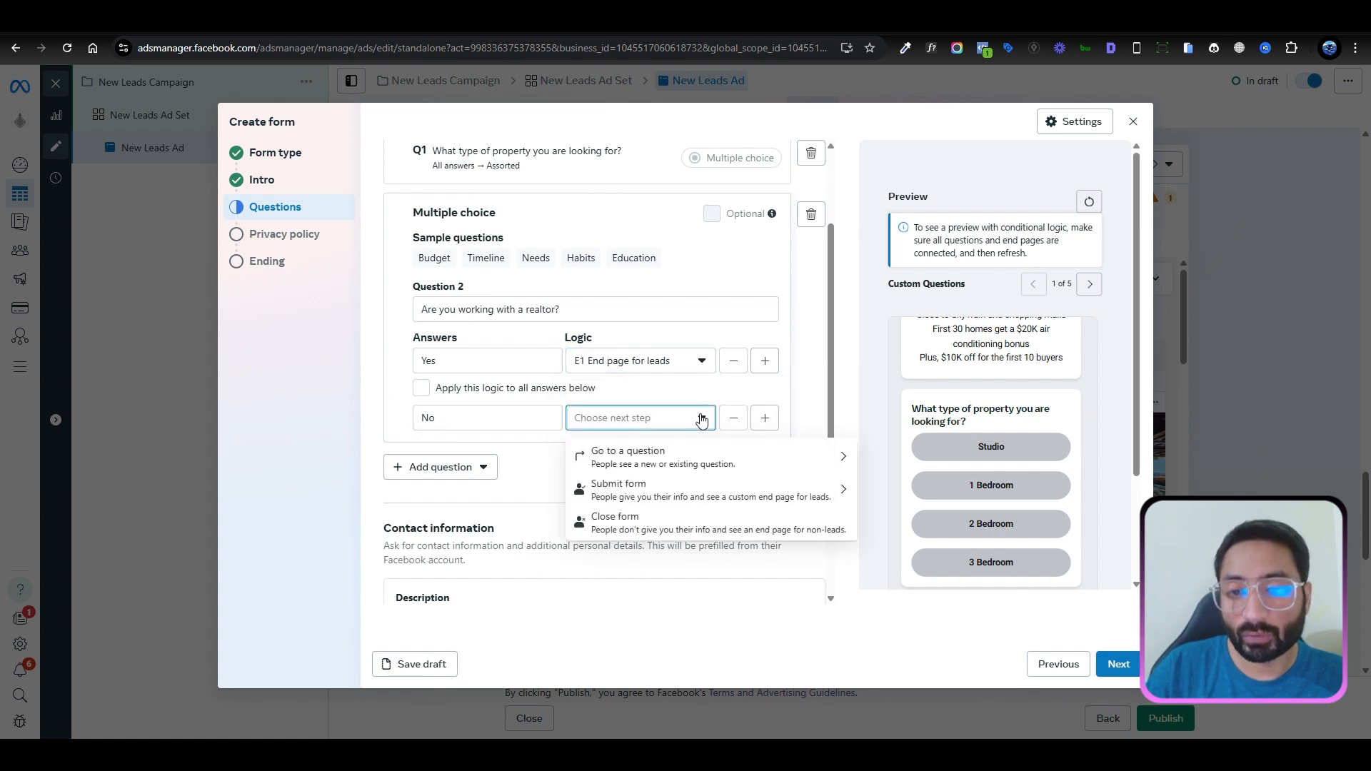
pyautogui.click(689, 531)
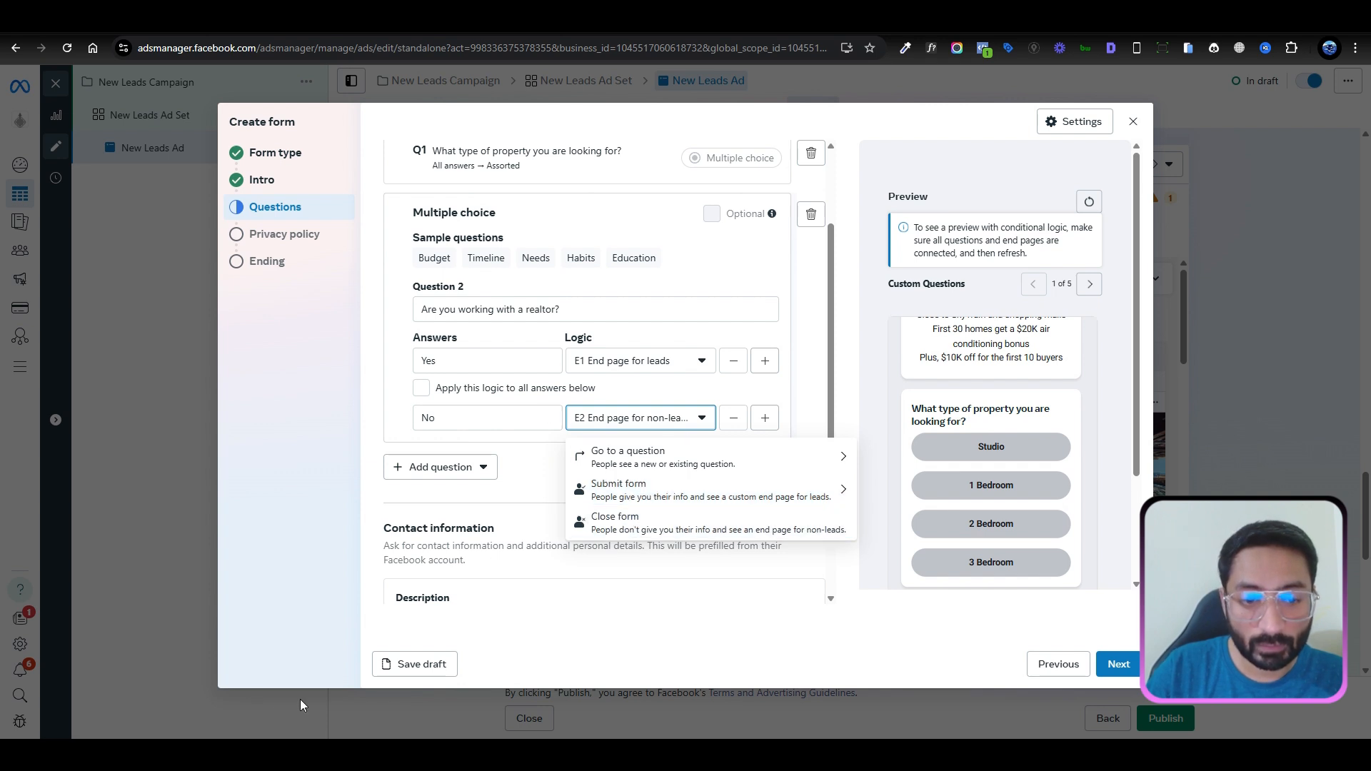
pyautogui.click(543, 471)
# Step: Review the realtor question's Yes and No answers and the end page logic assigned to each
pyautogui.scroll(-1, 600, 457)
pyautogui.scroll(3, 622, 393)
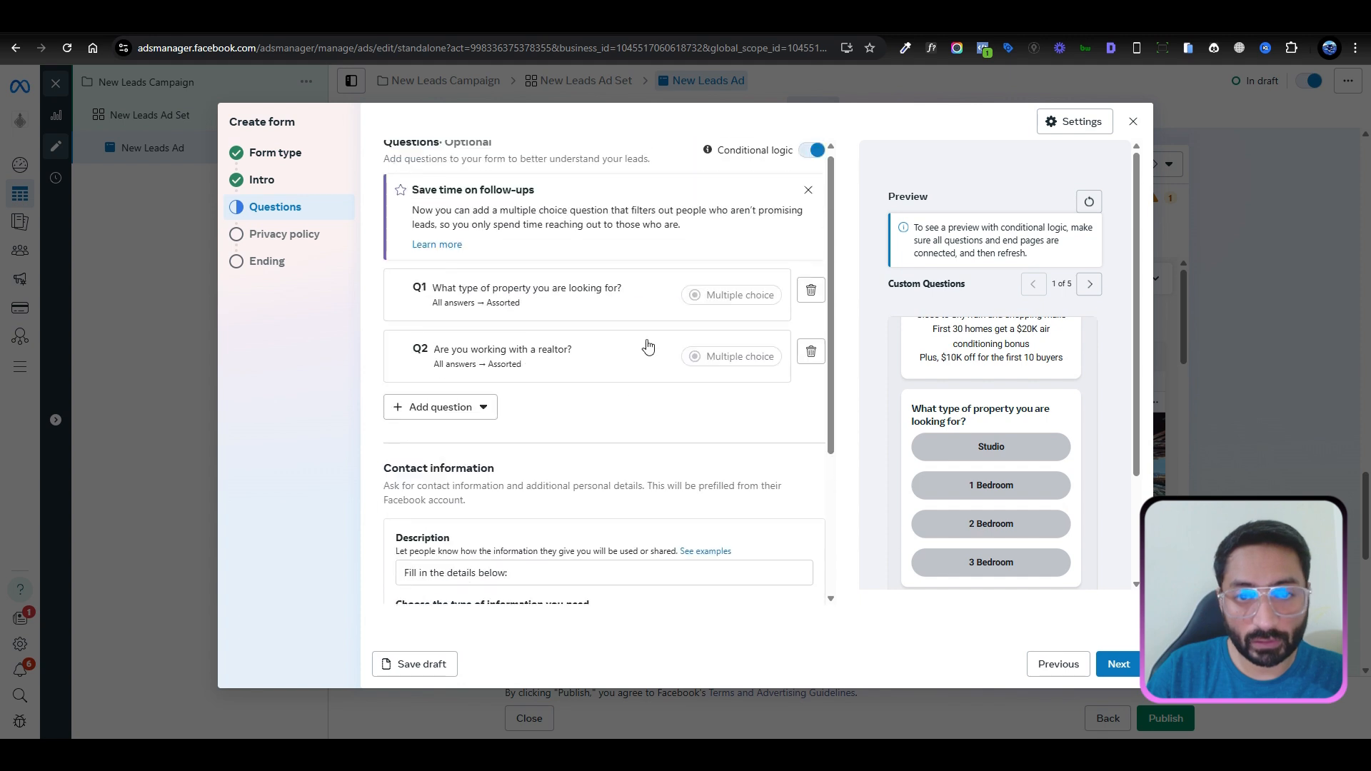
pyautogui.click(614, 368)
pyautogui.scroll(-2, 618, 386)
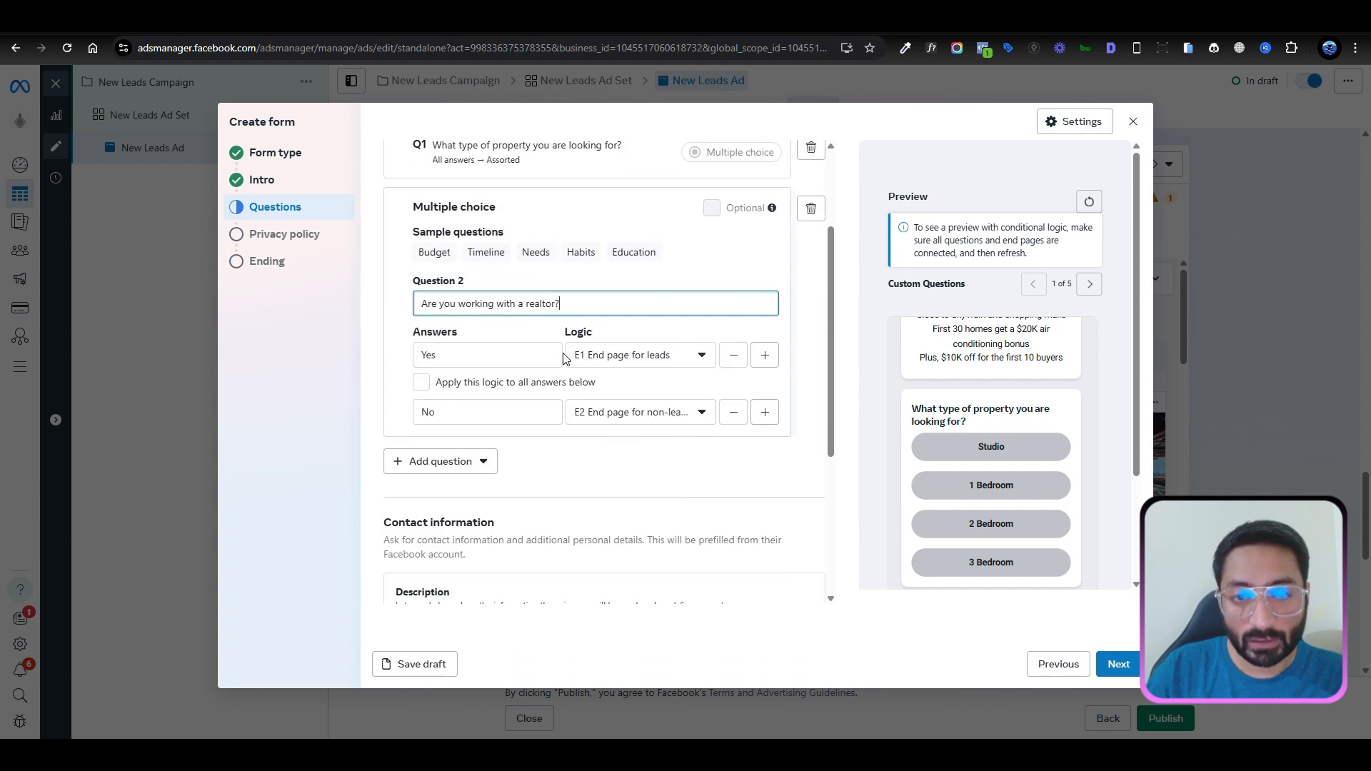
pyautogui.click(621, 361)
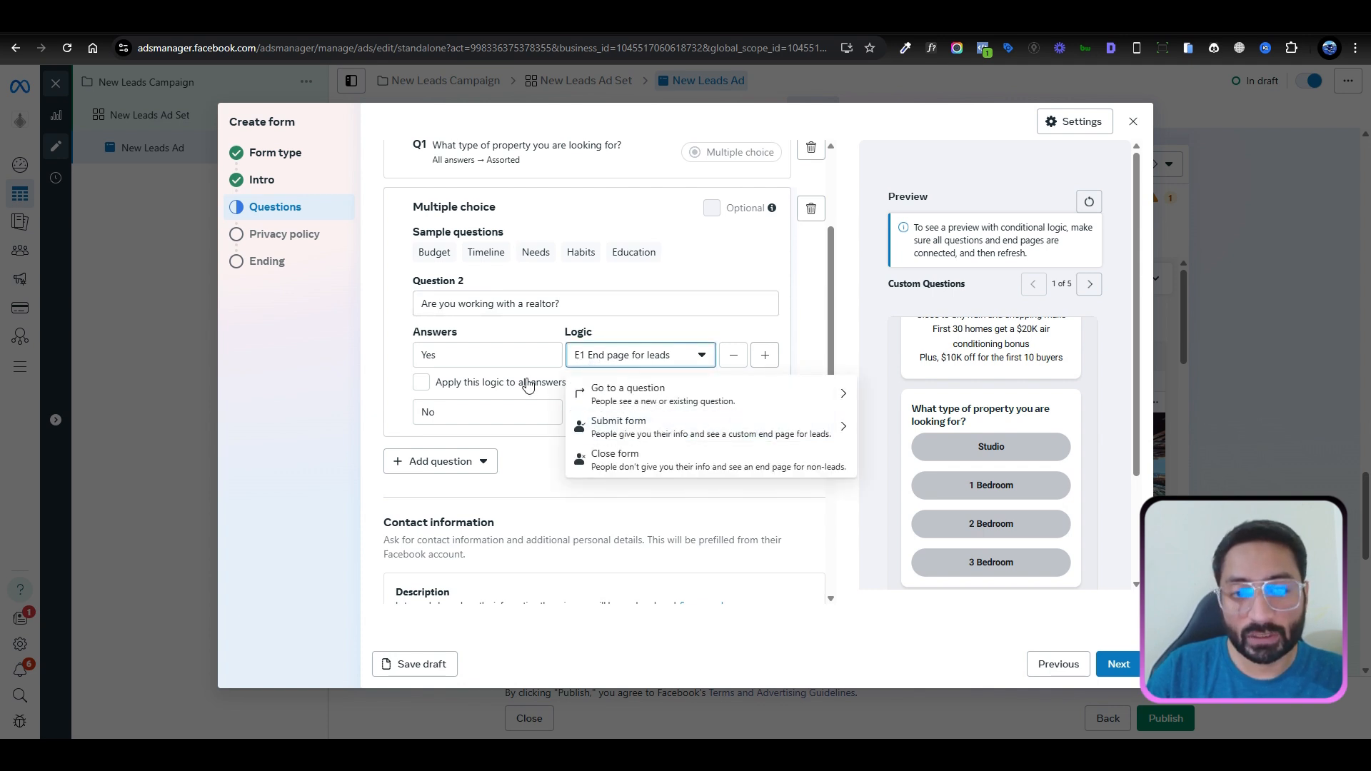
pyautogui.click(532, 453)
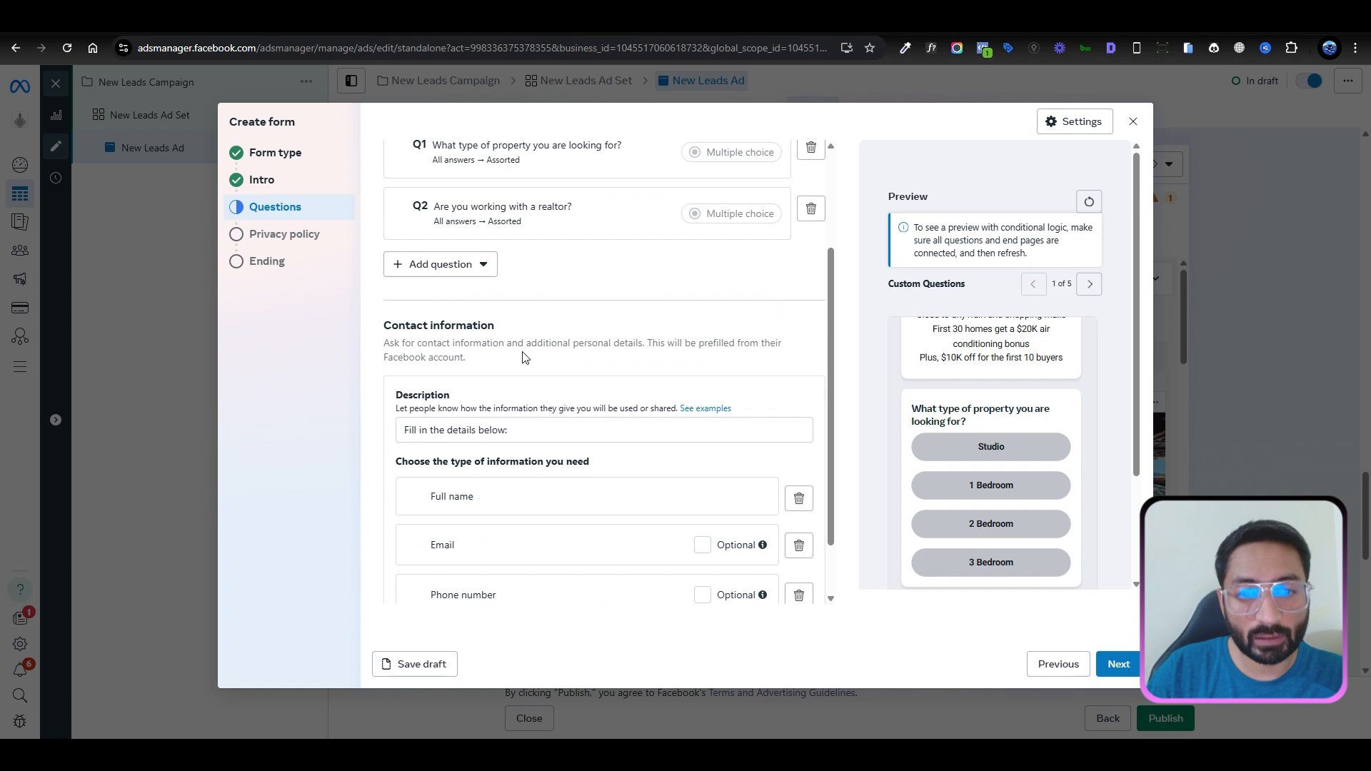
pyautogui.click(588, 213)
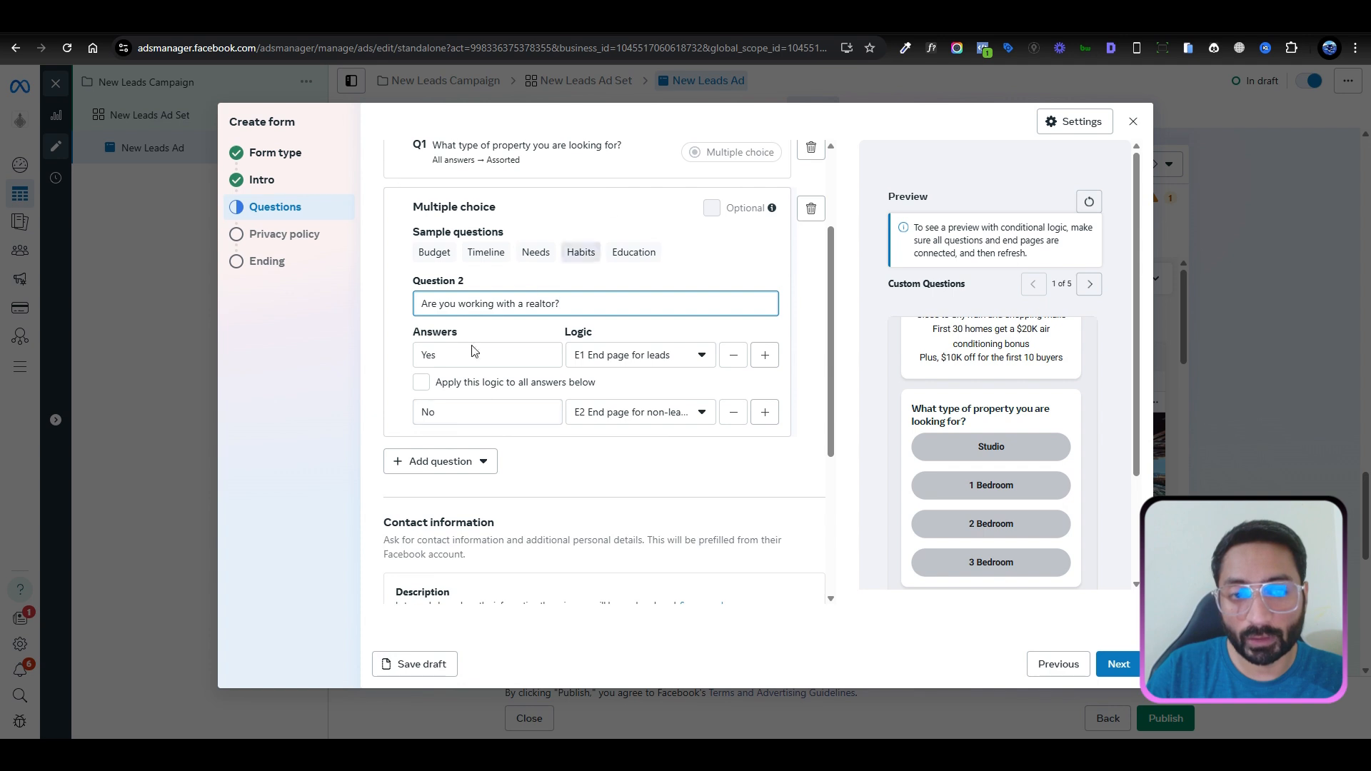
pyautogui.click(667, 413)
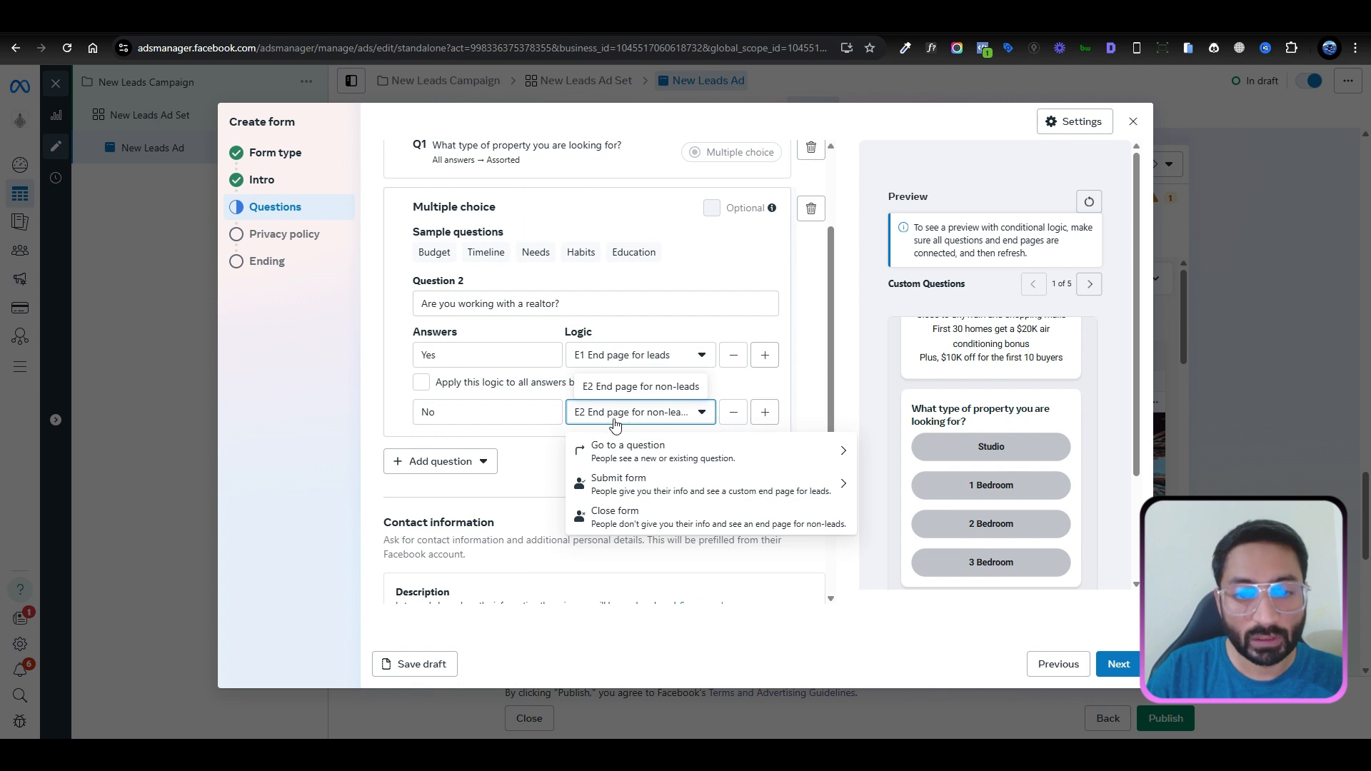
pyautogui.click(546, 452)
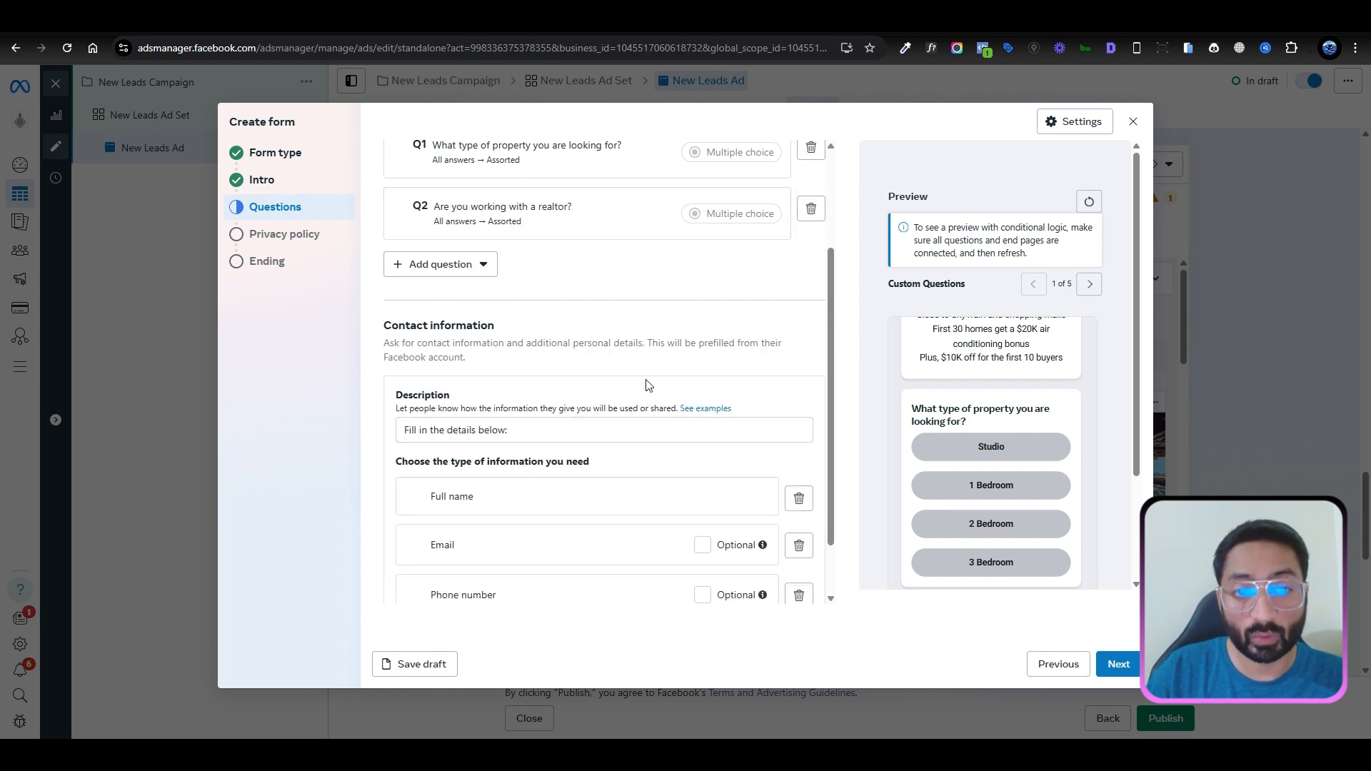
# Step: Review the property type question's answer logic and the contact information fields requested below it
pyautogui.scroll(3, 647, 386)
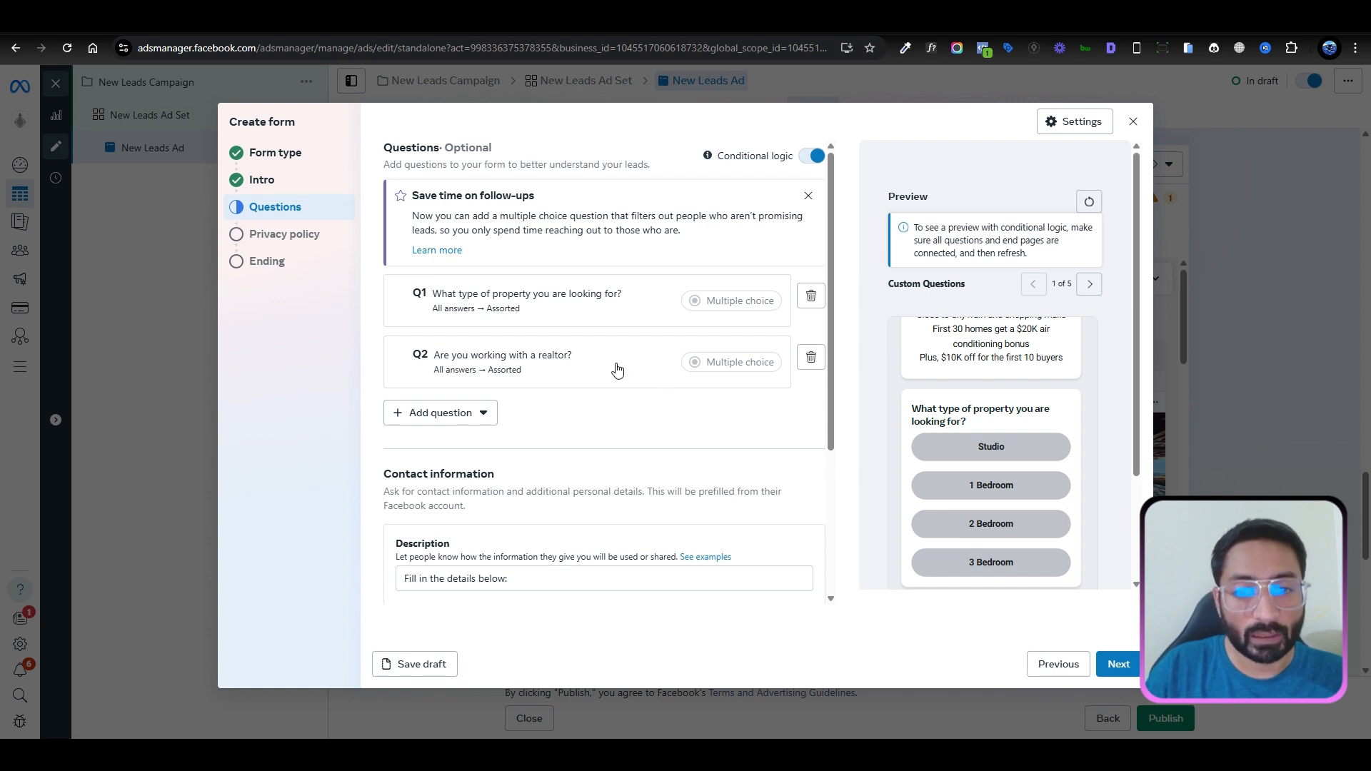
pyautogui.click(590, 301)
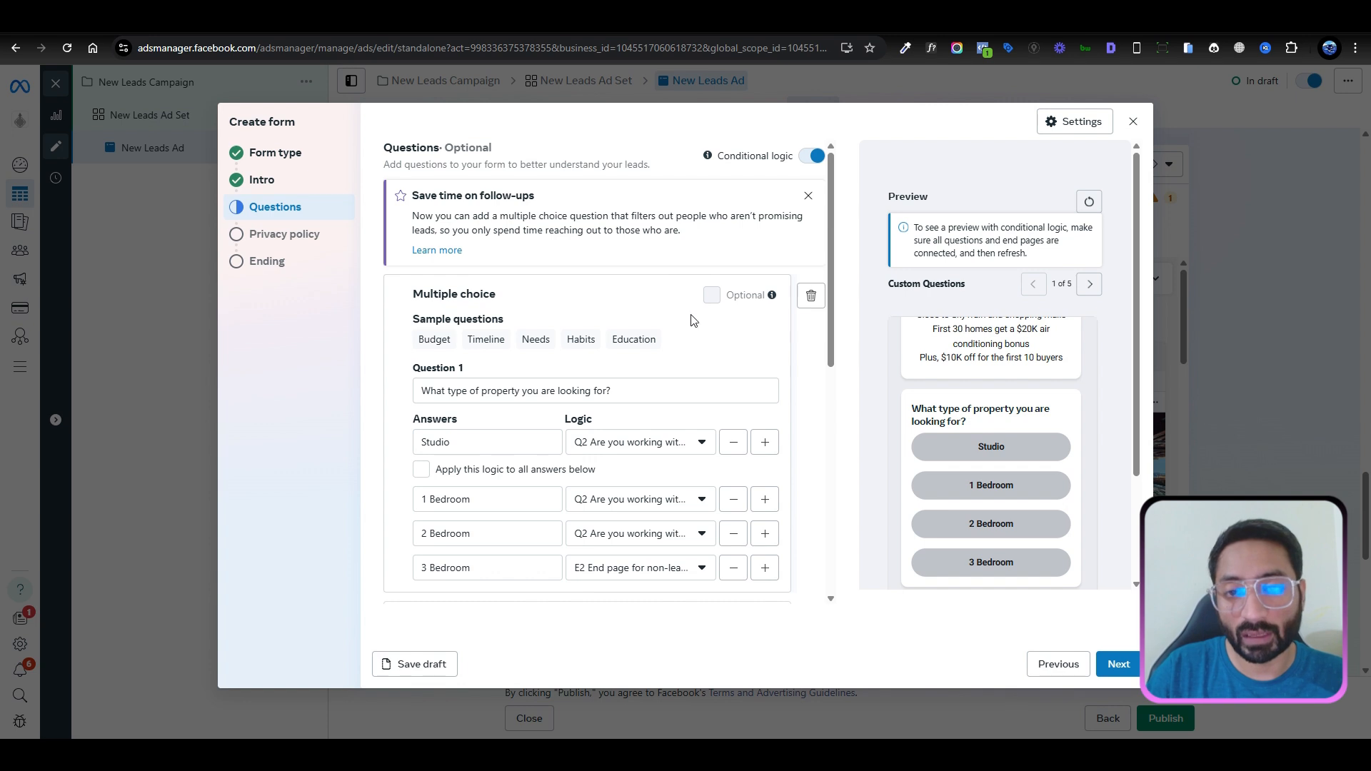
pyautogui.scroll(-3, 807, 381)
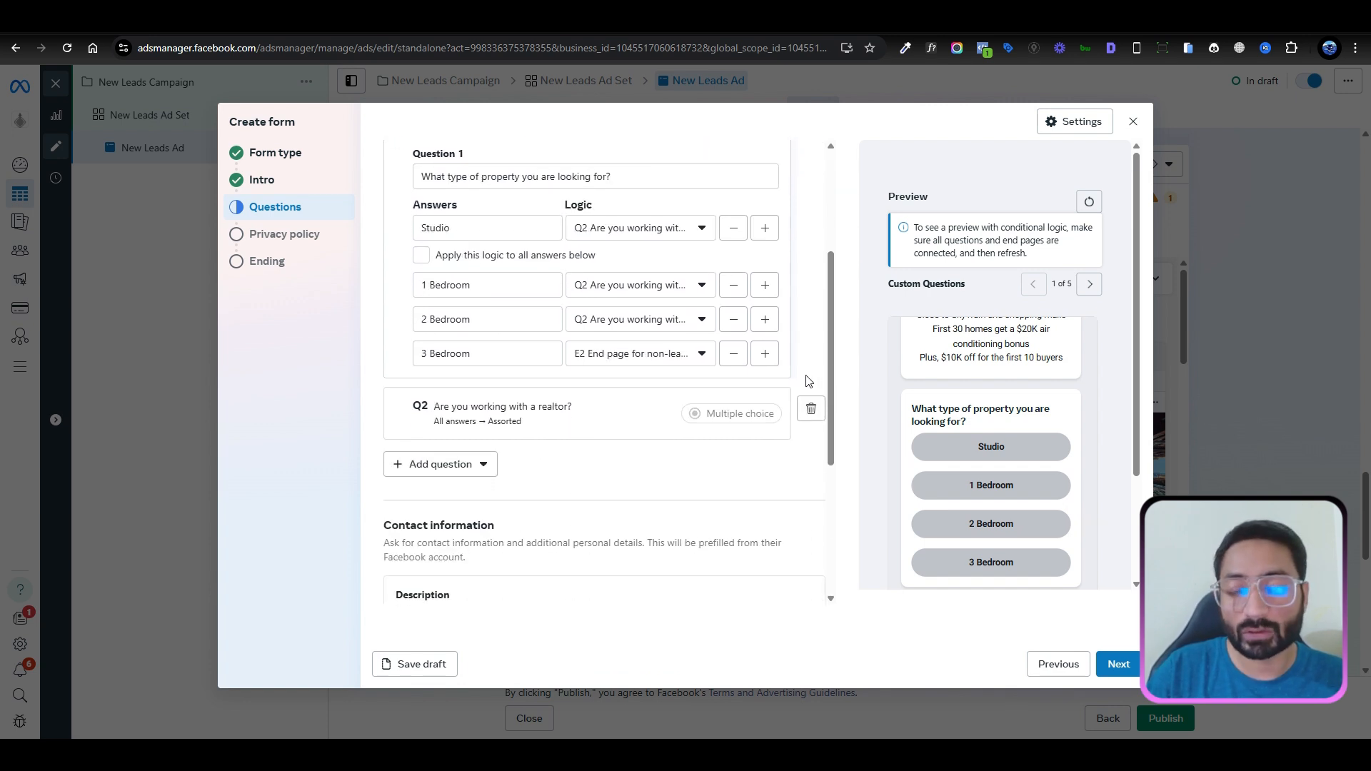
pyautogui.scroll(-3, 808, 380)
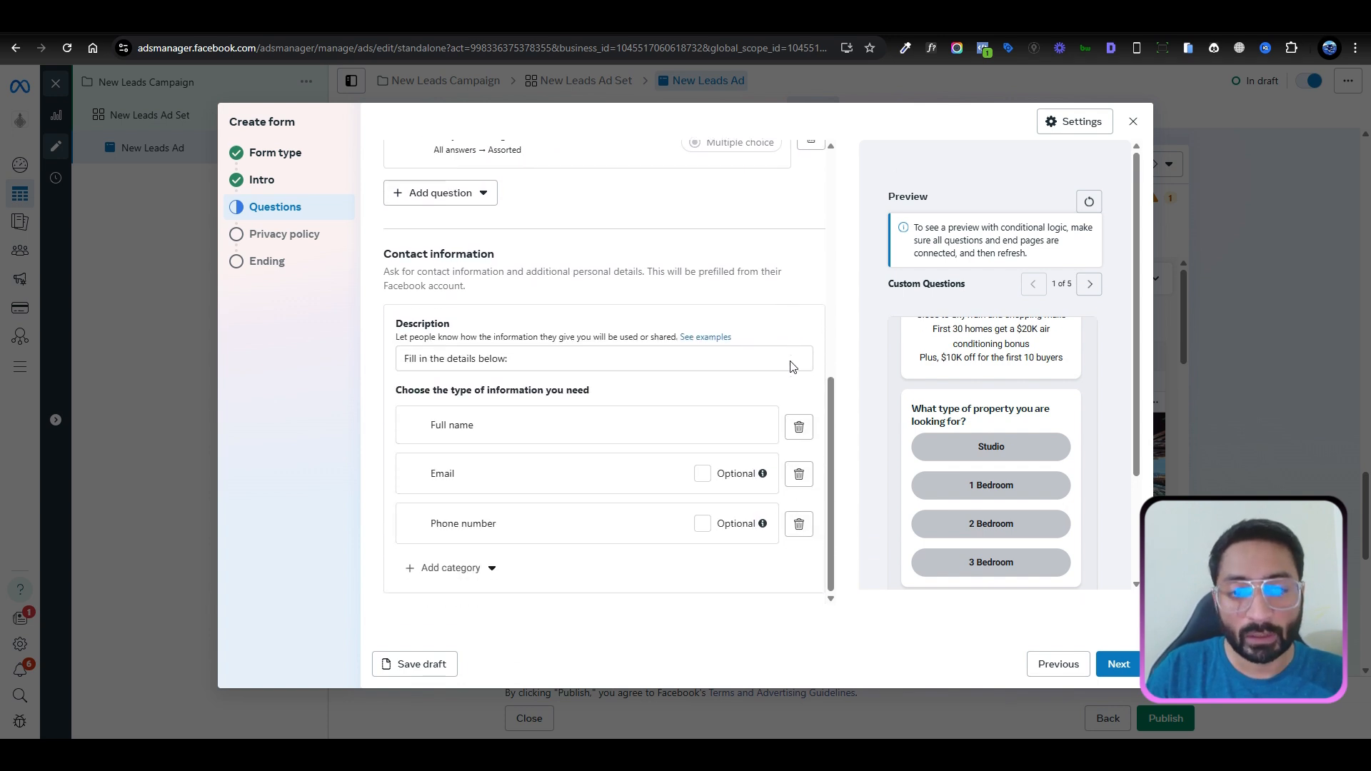
pyautogui.scroll(2, 621, 426)
pyautogui.scroll(4, 622, 426)
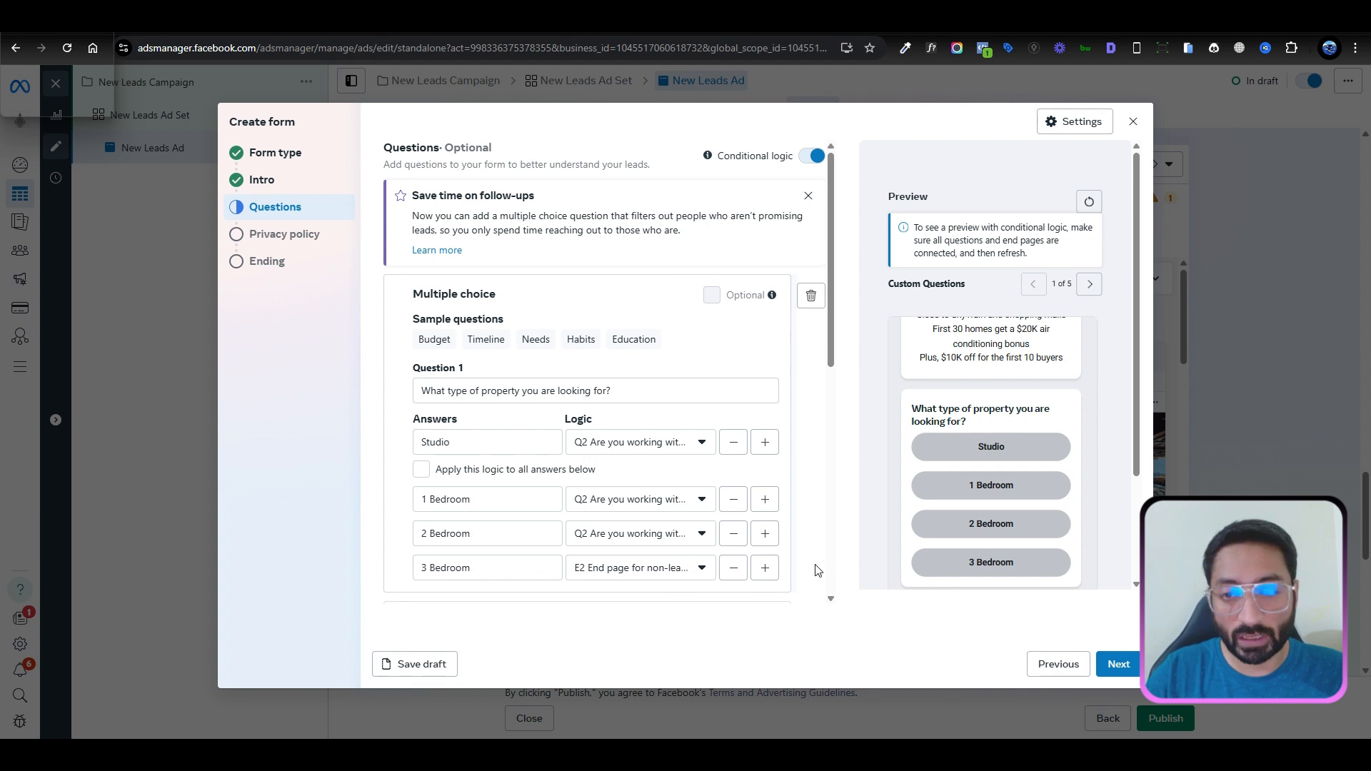
pyautogui.click(1119, 666)
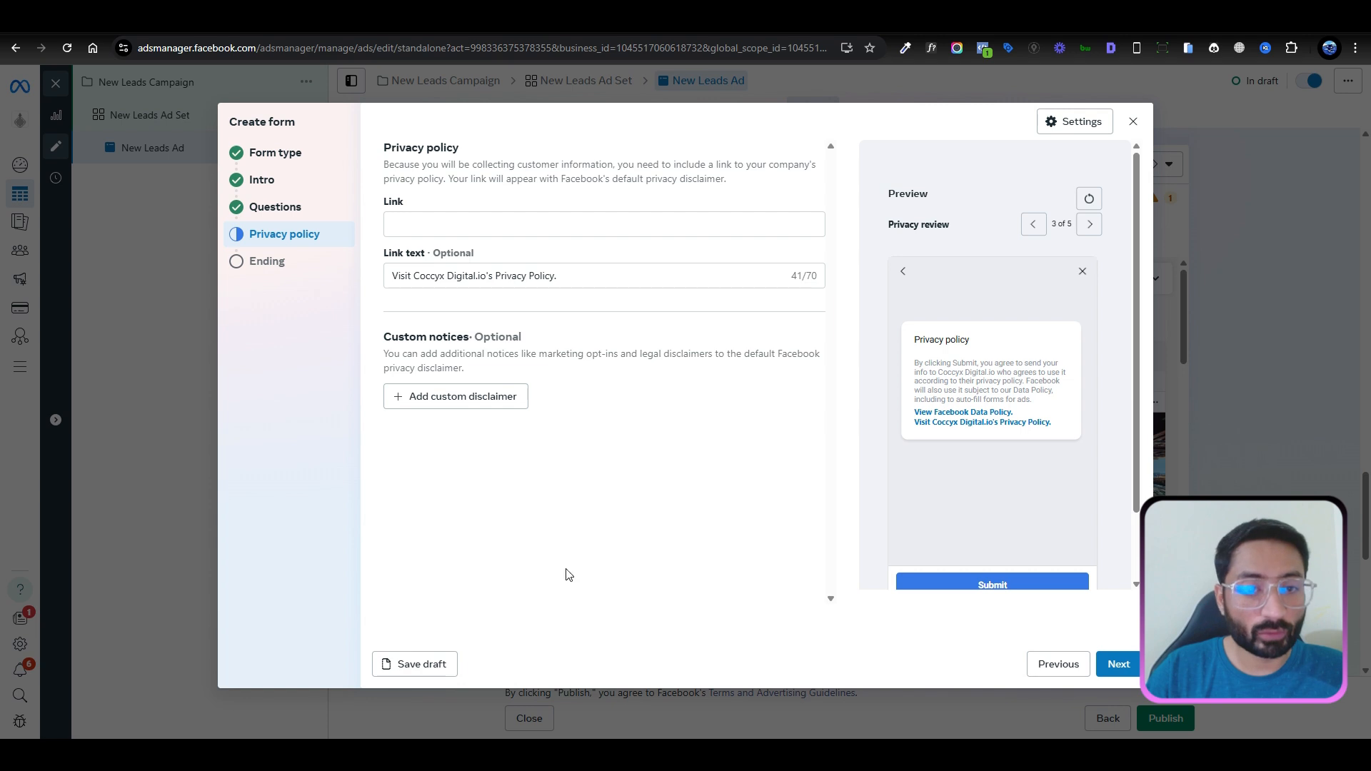
pyautogui.click(468, 226)
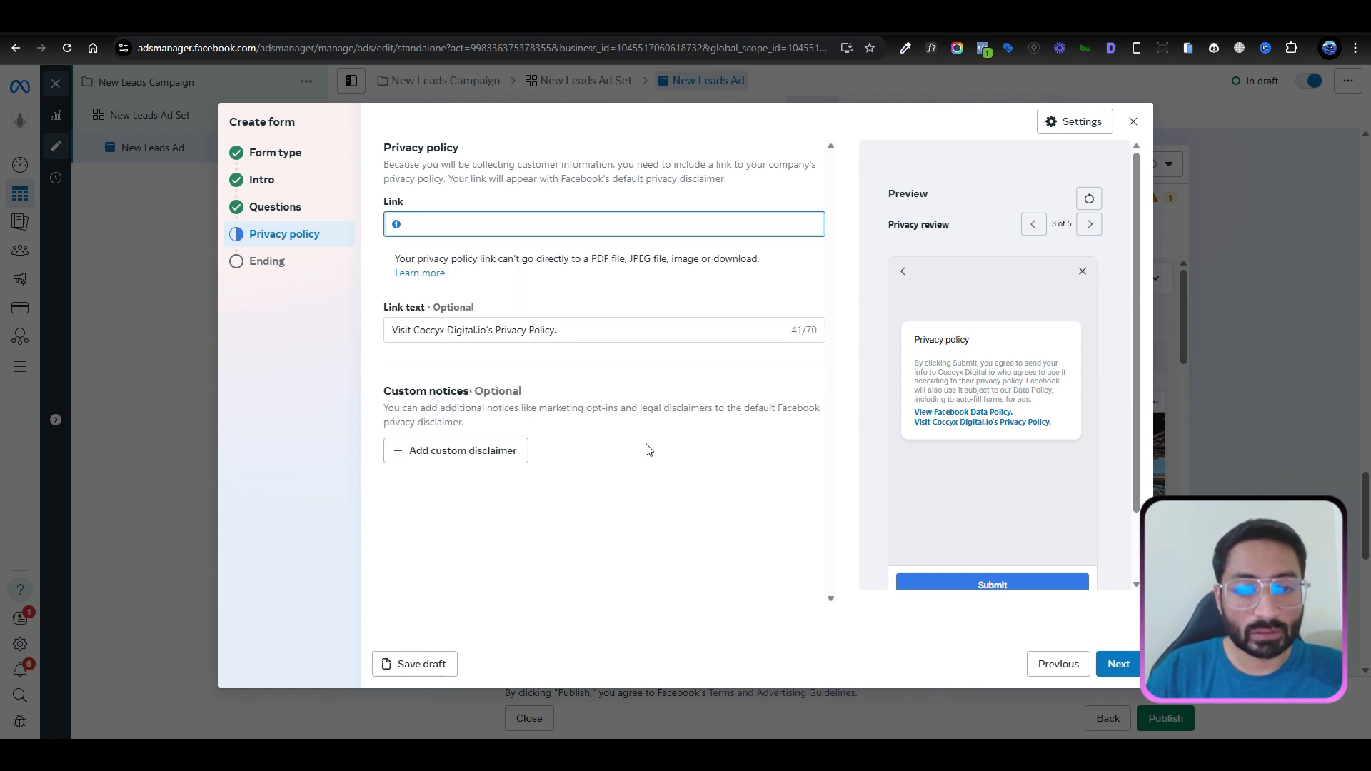
pyautogui.click(514, 21)
pyautogui.click(331, 47)
pyautogui.hotkey('ctrl', 'c')
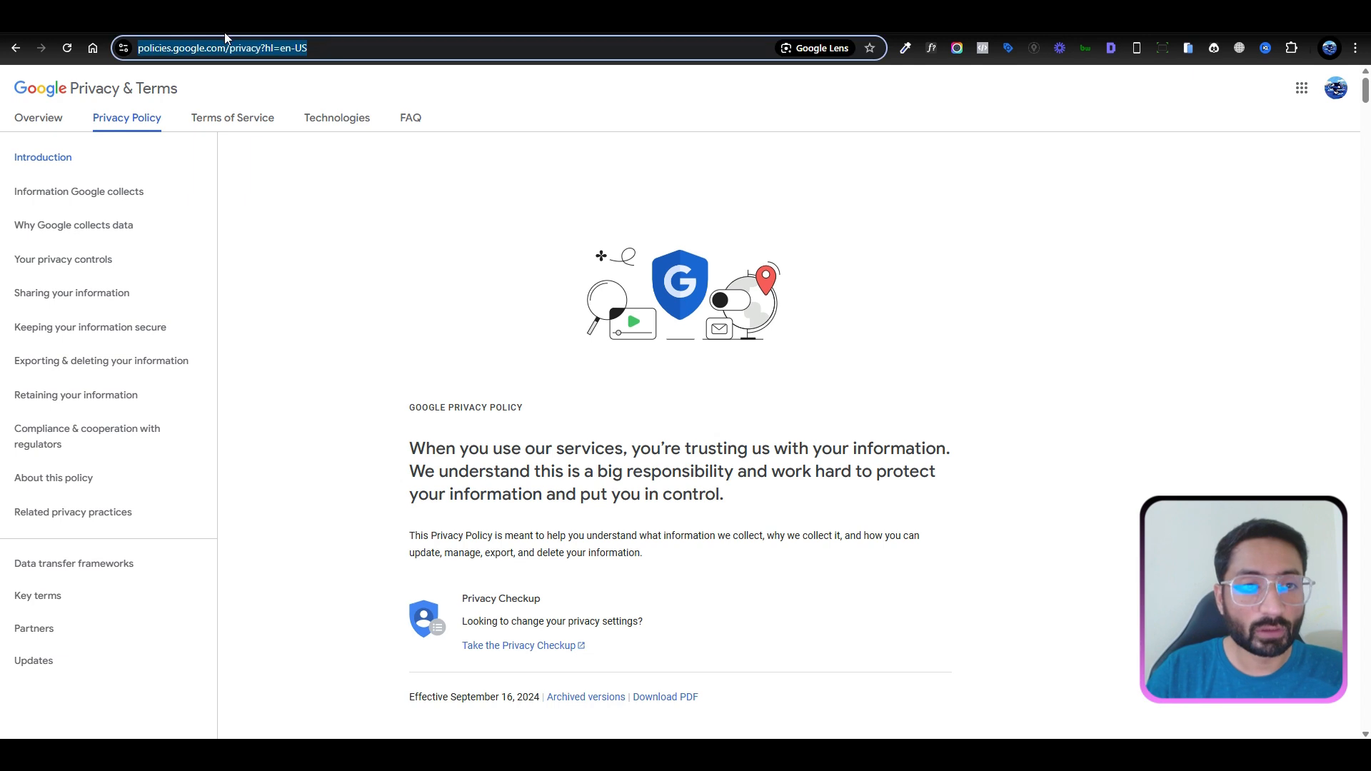
pyautogui.click(225, 23)
pyautogui.hotkey('ctrl', 'v')
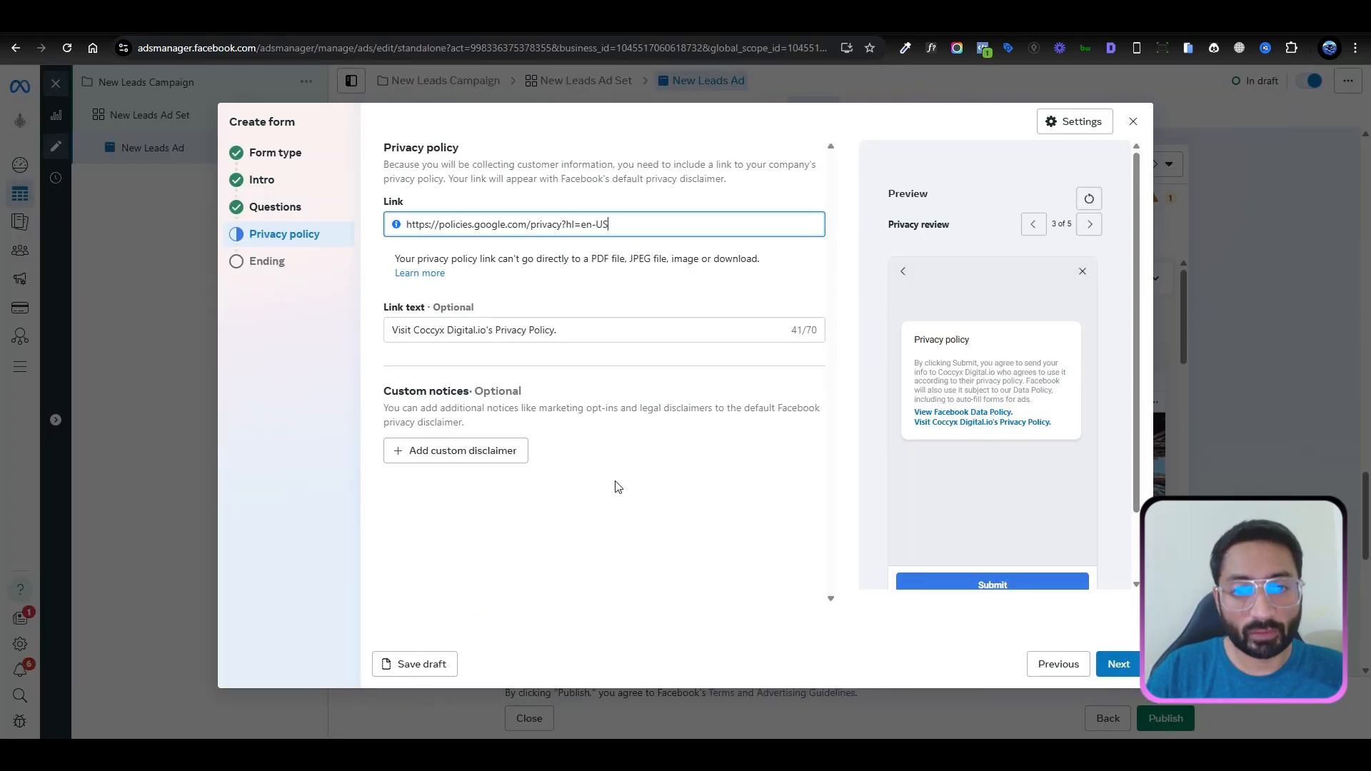
pyautogui.click(618, 493)
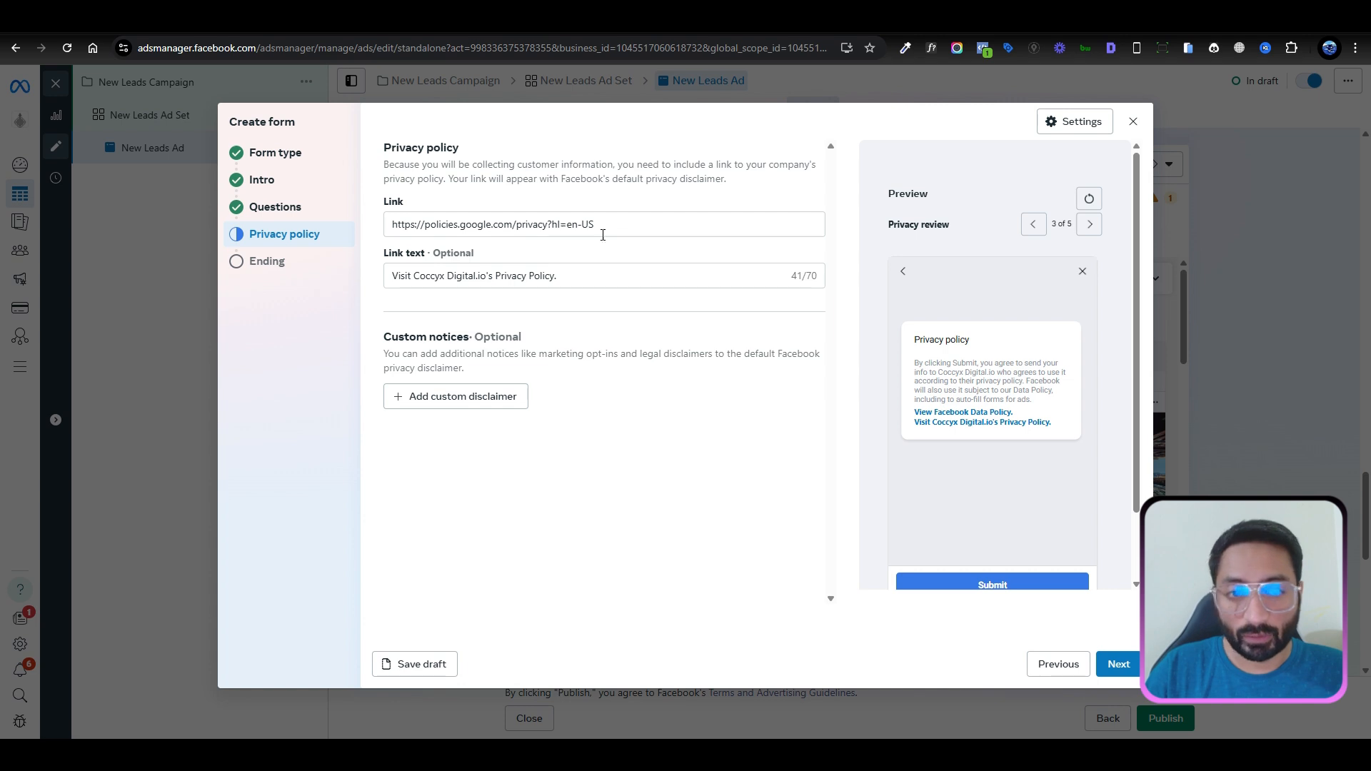
# Step: Proceed to the form's Ending section and set the E1 End page for leads website link to coccyxdigita.io
pyautogui.click(1119, 665)
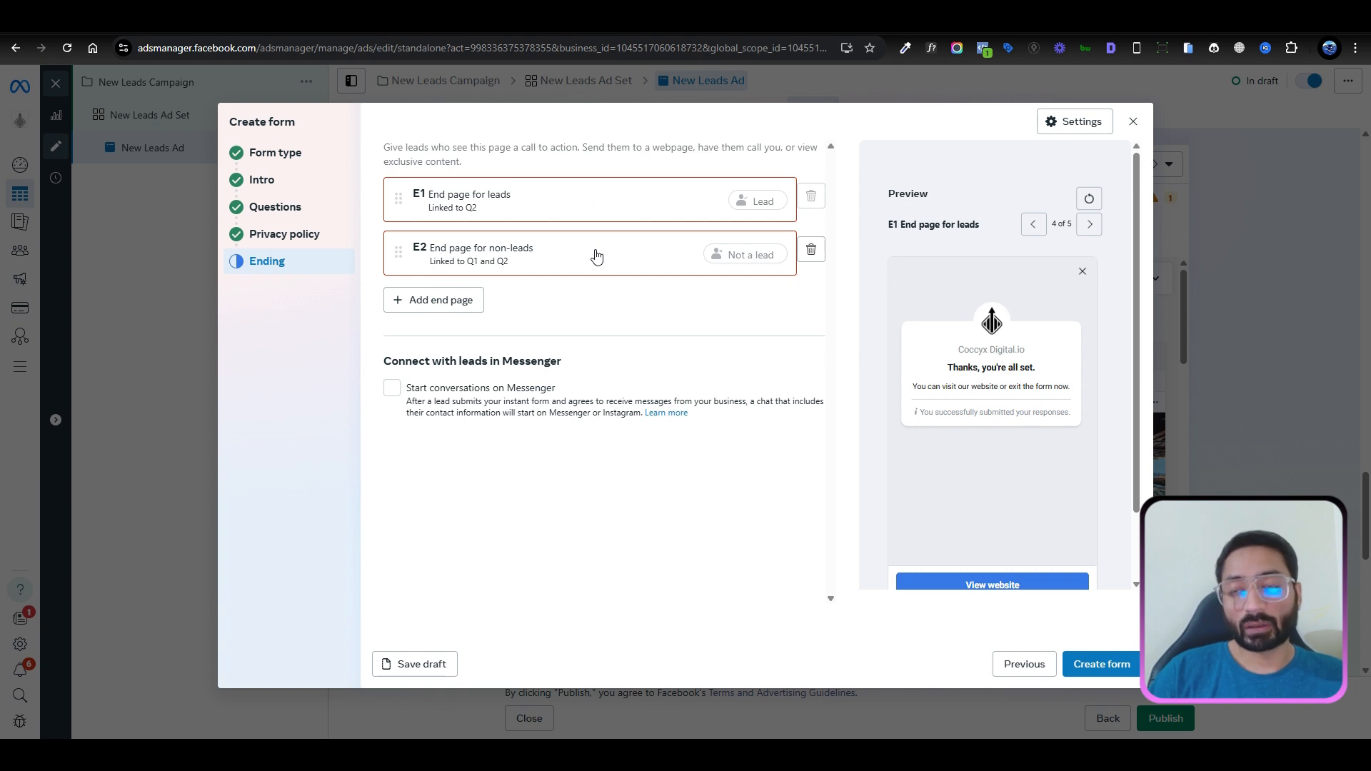
pyautogui.click(569, 205)
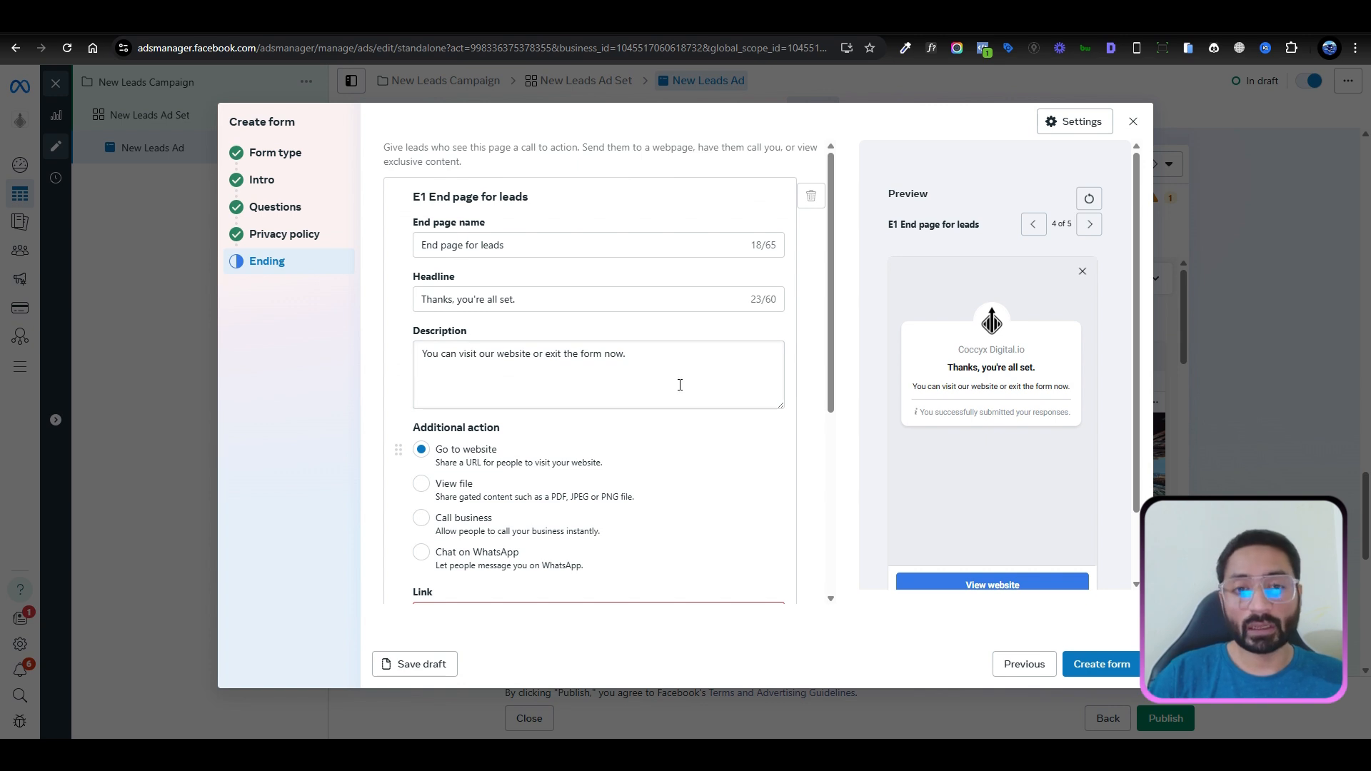
pyautogui.scroll(-1, 680, 385)
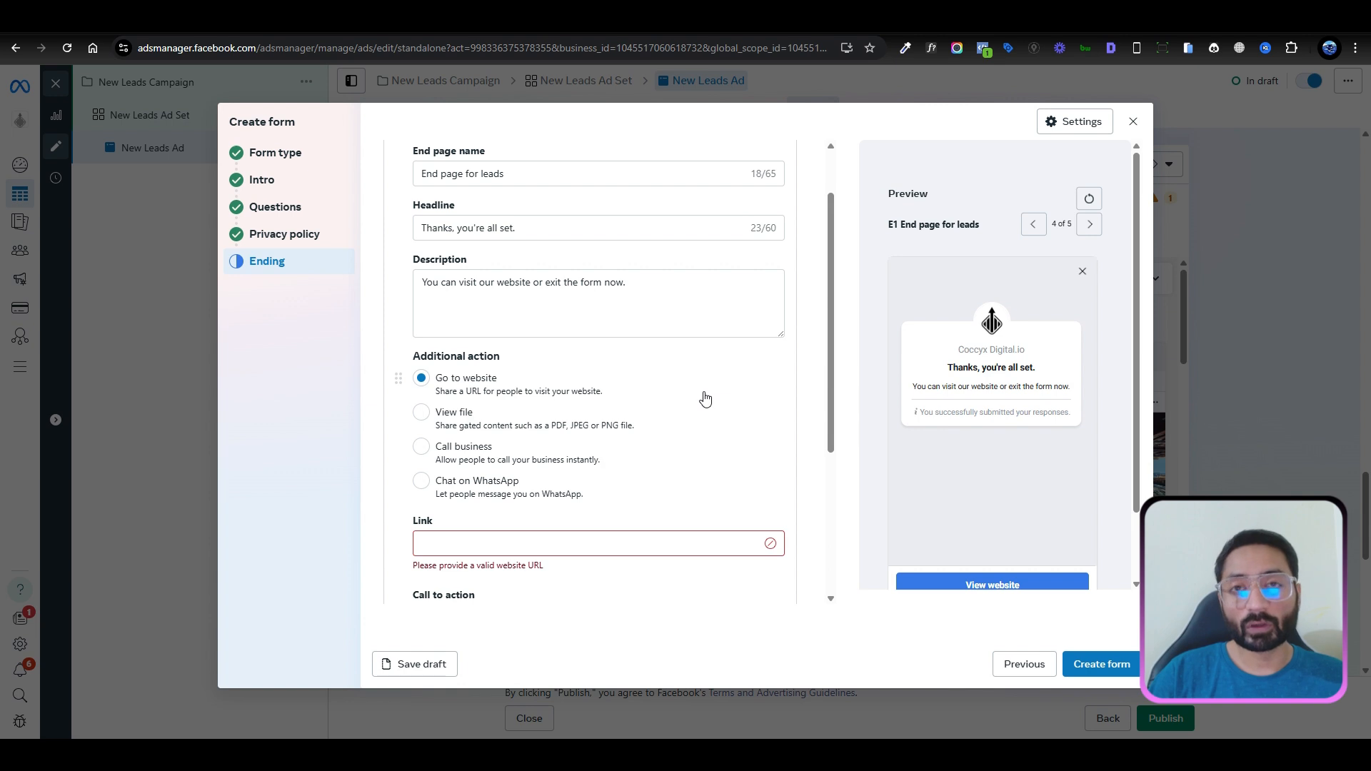
pyautogui.scroll(-1, 705, 398)
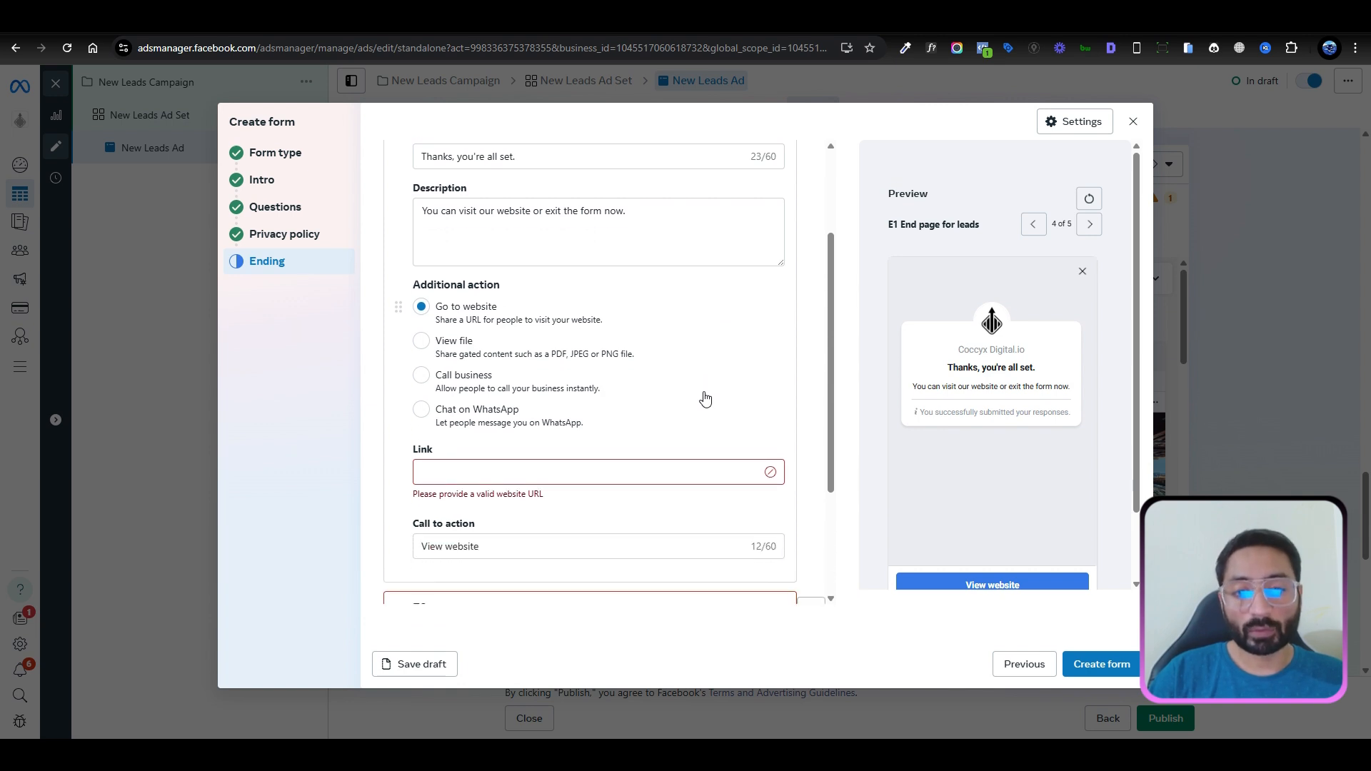
pyautogui.click(480, 470)
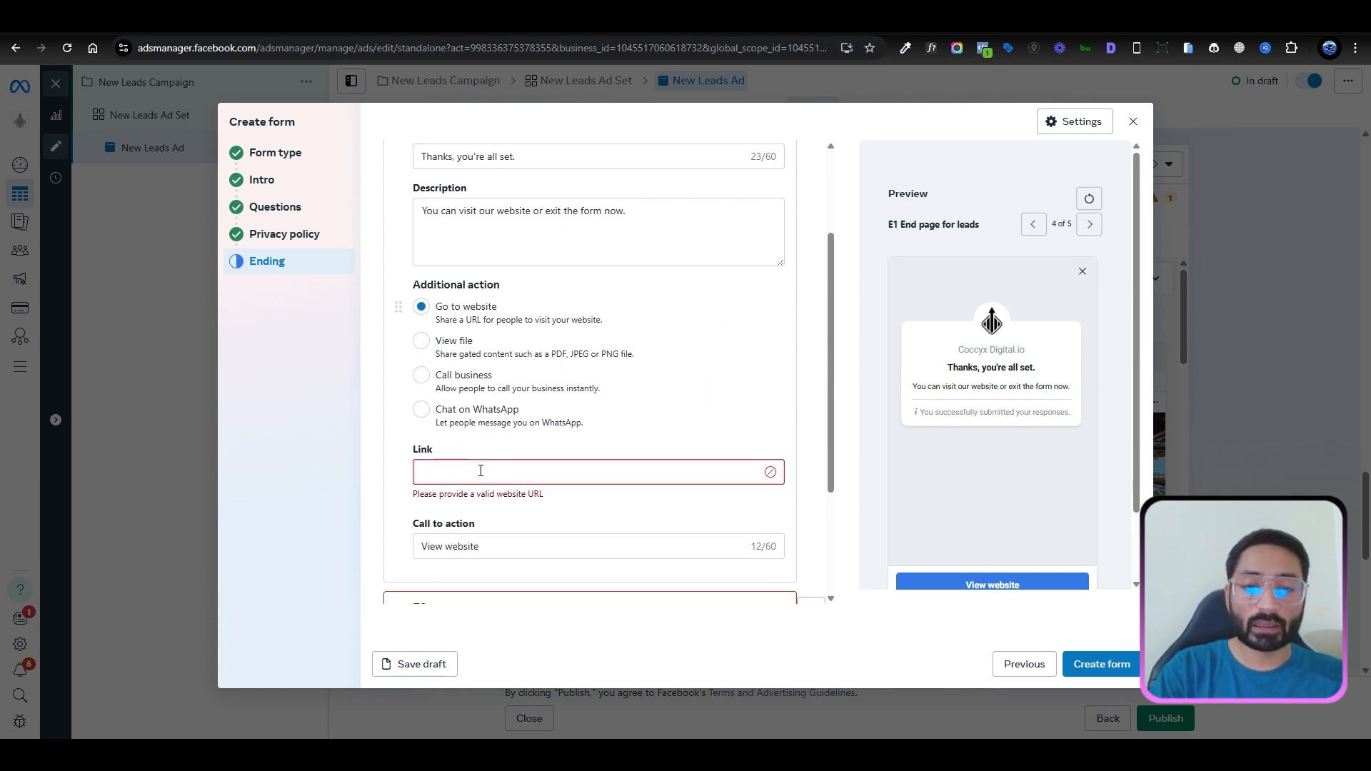
pyautogui.write('www')
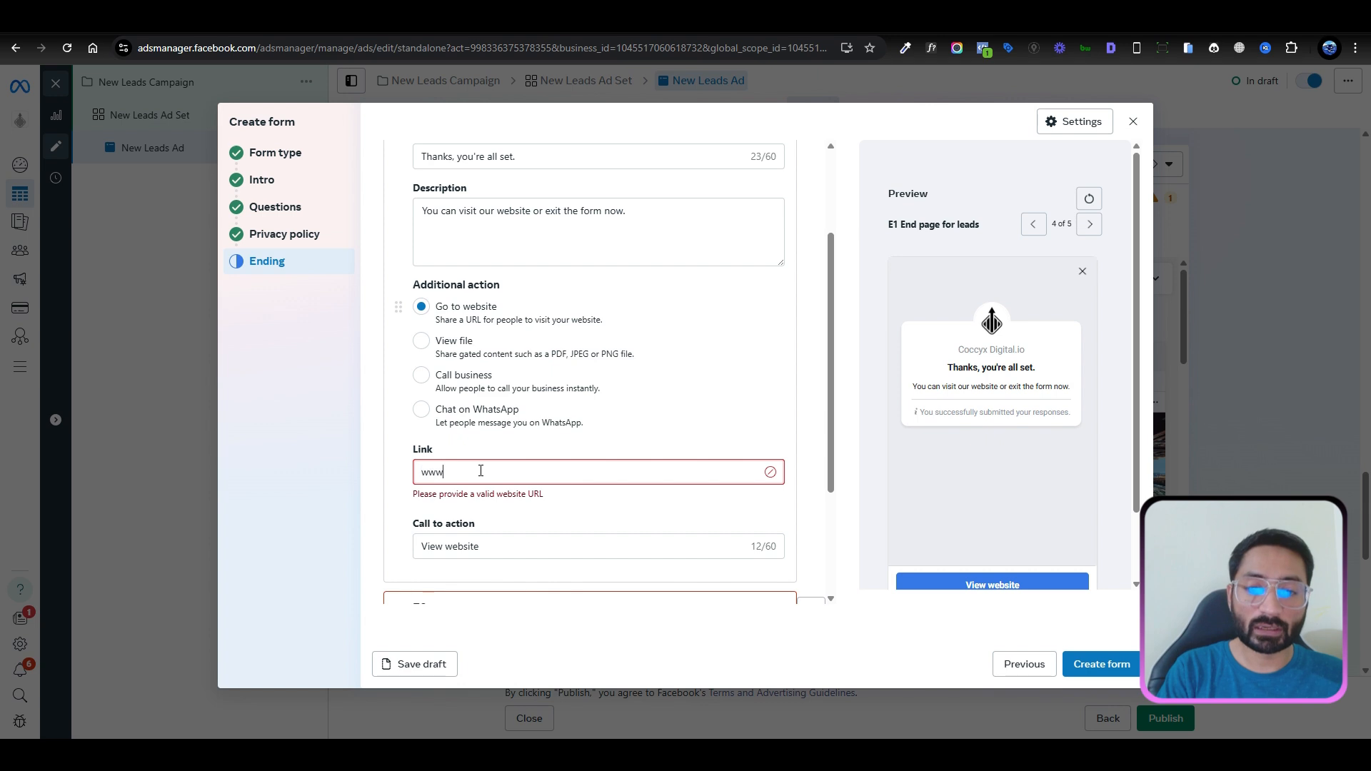
pyautogui.write('.')
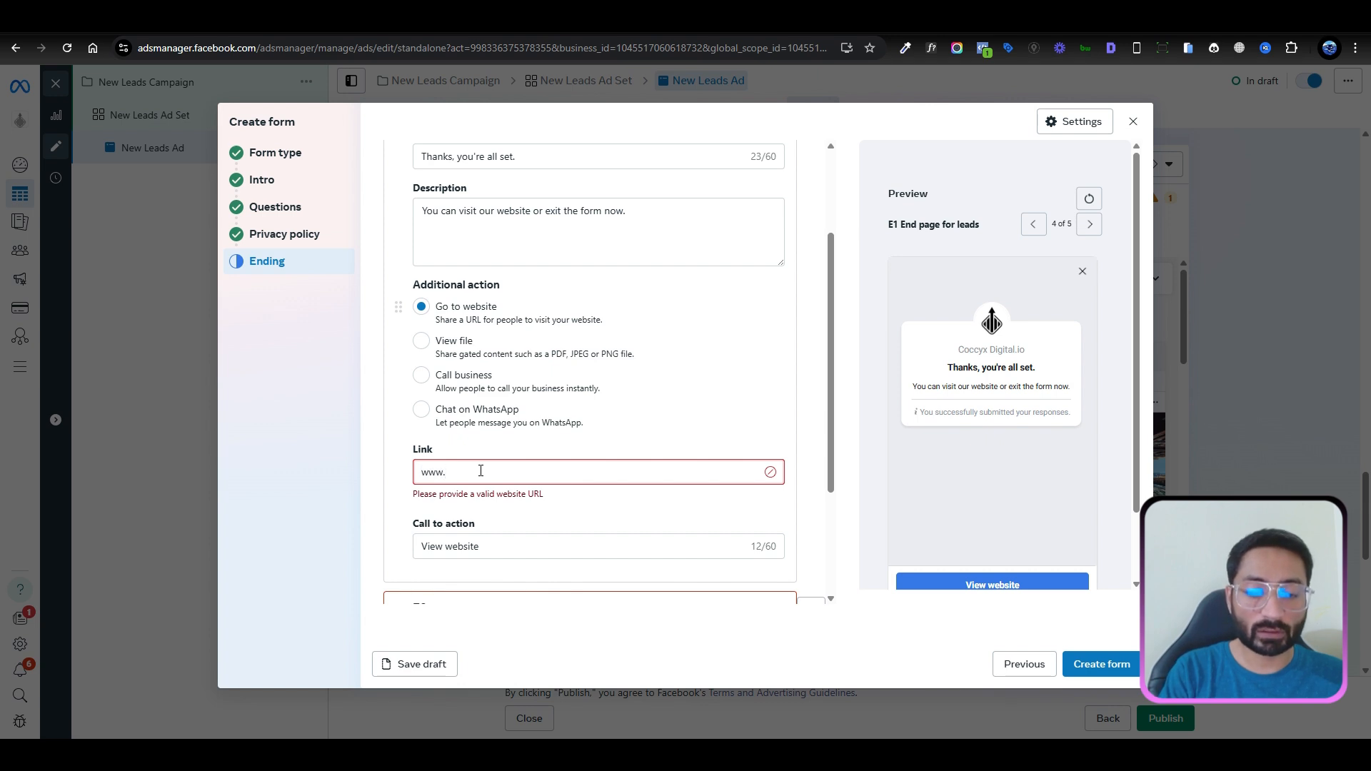
pyautogui.hotkey('ctrl', 'a')
pyautogui.write('coccyx')
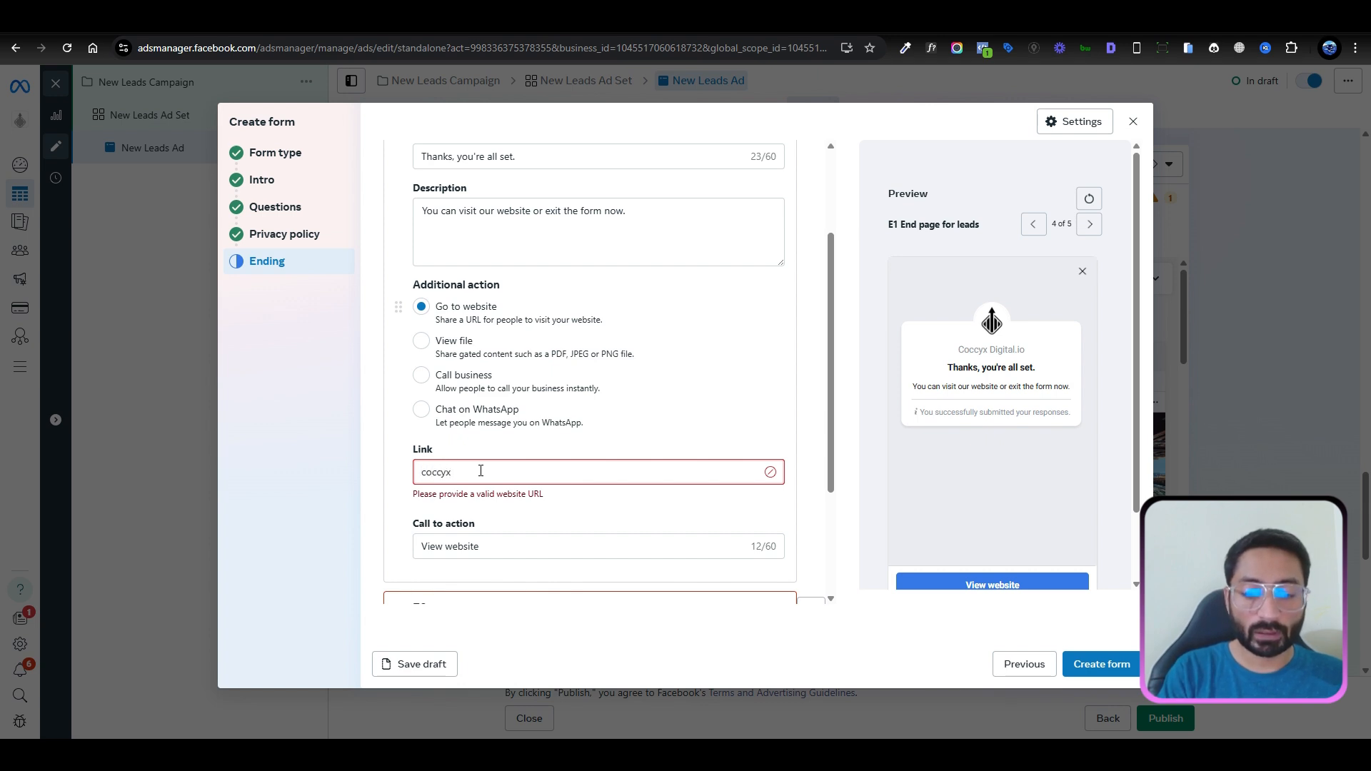
pyautogui.write('digita.io')
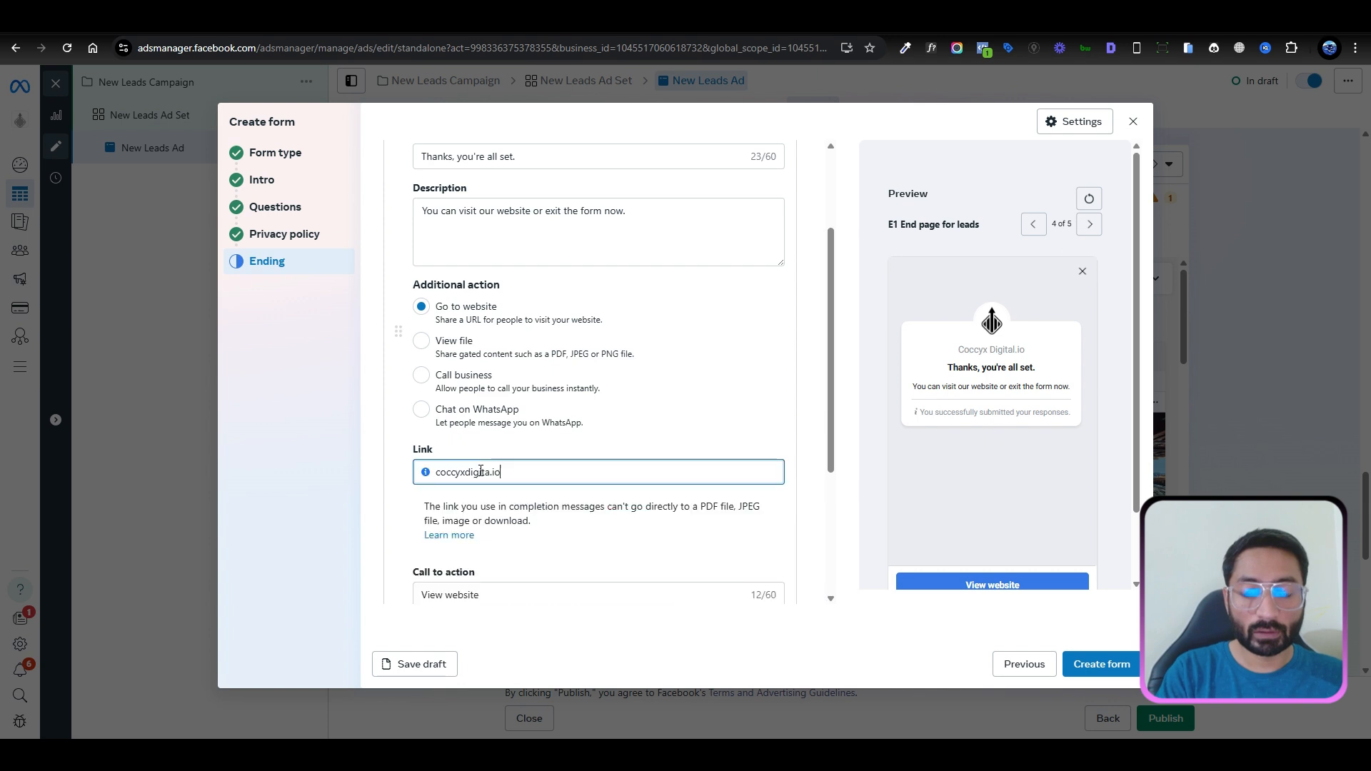
# Step: Copy the E1 end page's website link into the Link field of the E2 End page for non-leads
pyautogui.hotkey('ctrl', 'a')
pyautogui.hotkey('ctrl', 'c')
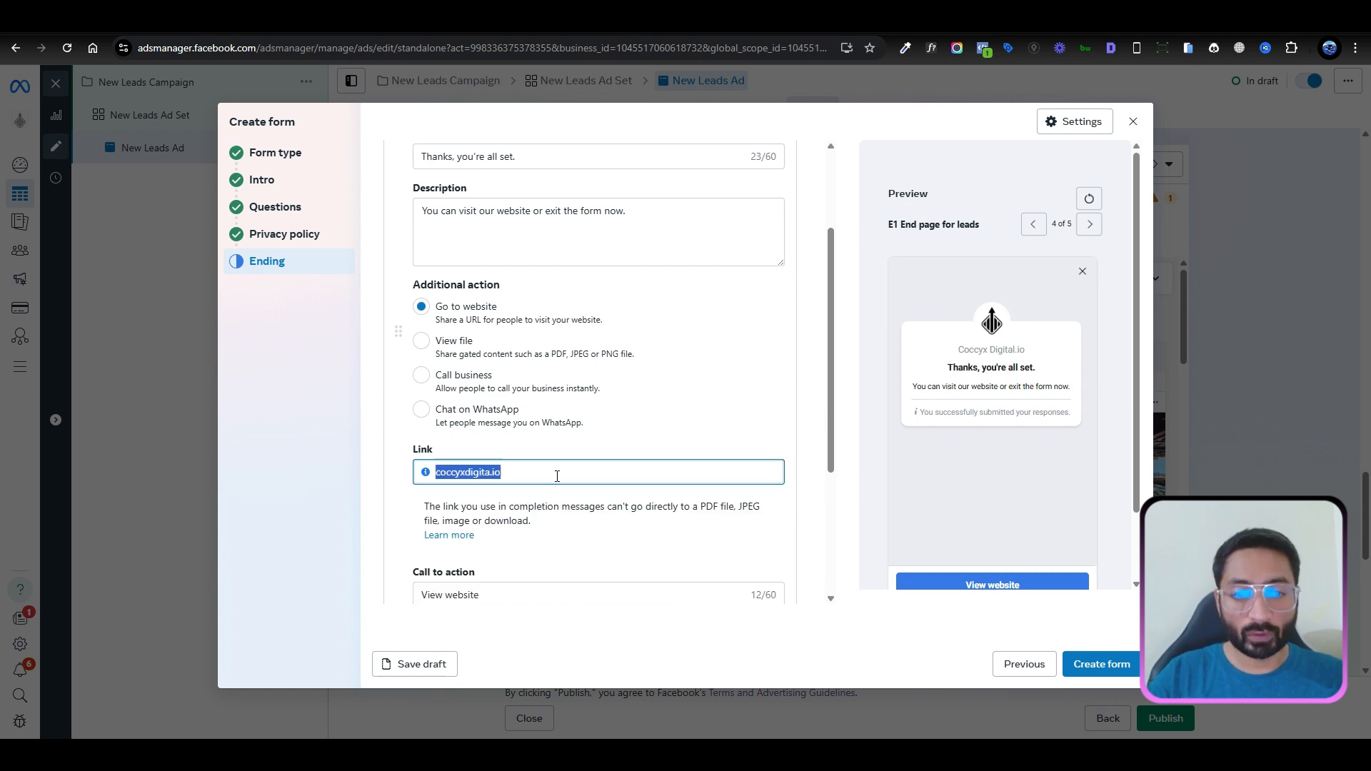
pyautogui.click(808, 359)
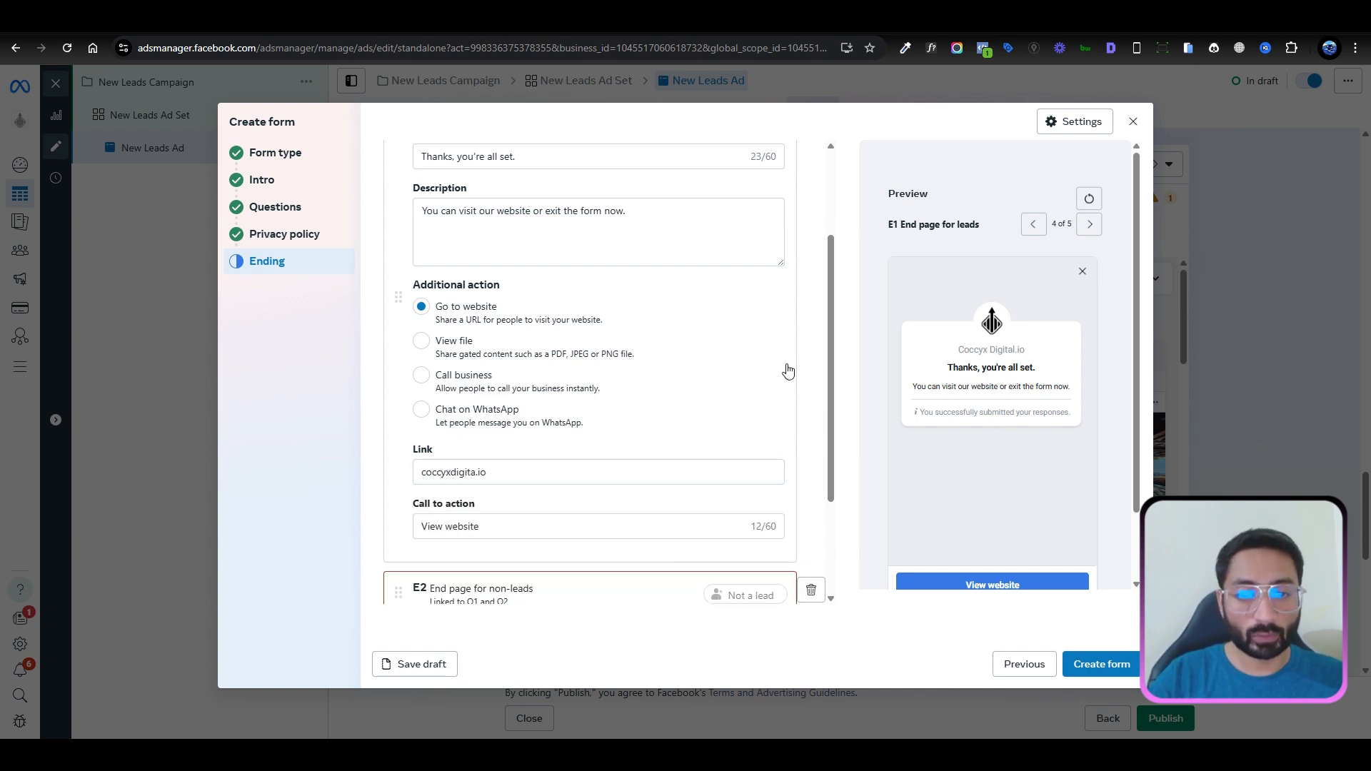
pyautogui.scroll(2, 628, 318)
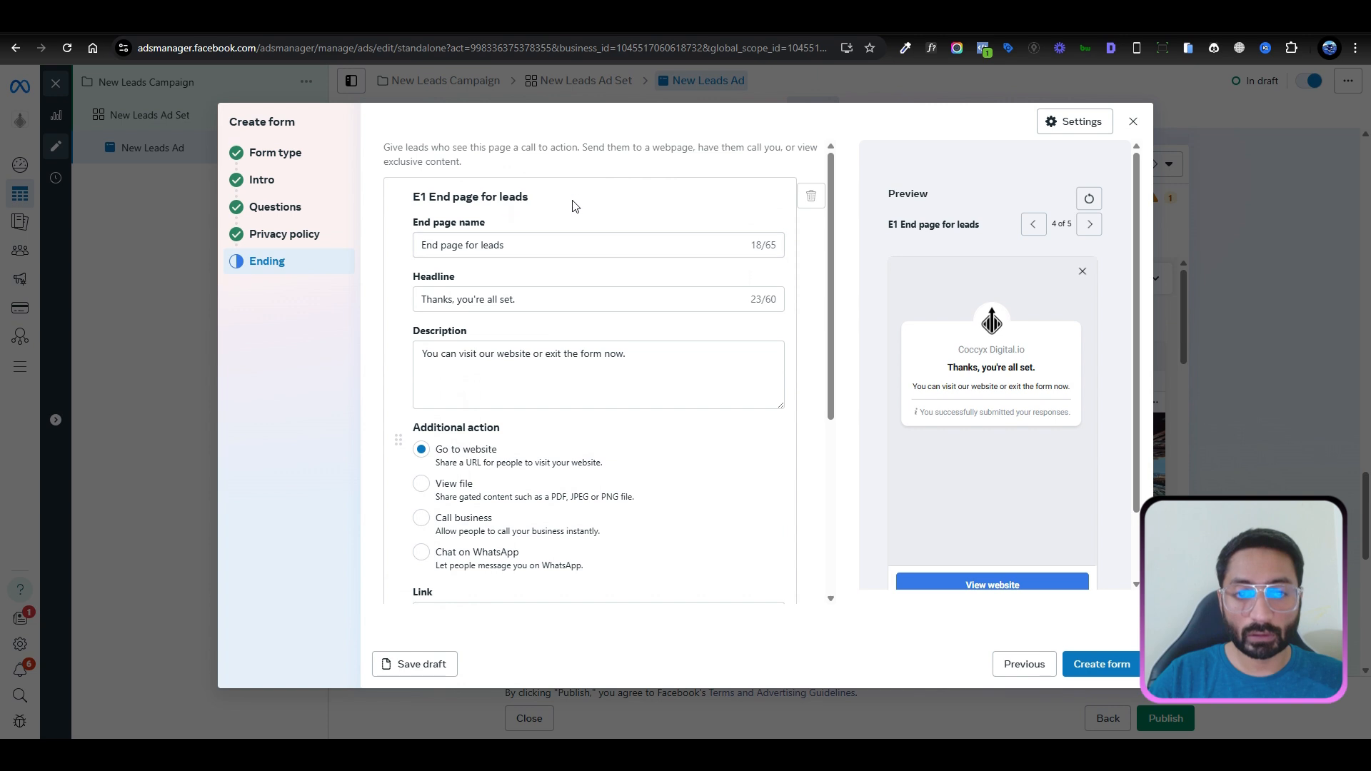
pyautogui.scroll(-4, 622, 415)
pyautogui.click(623, 427)
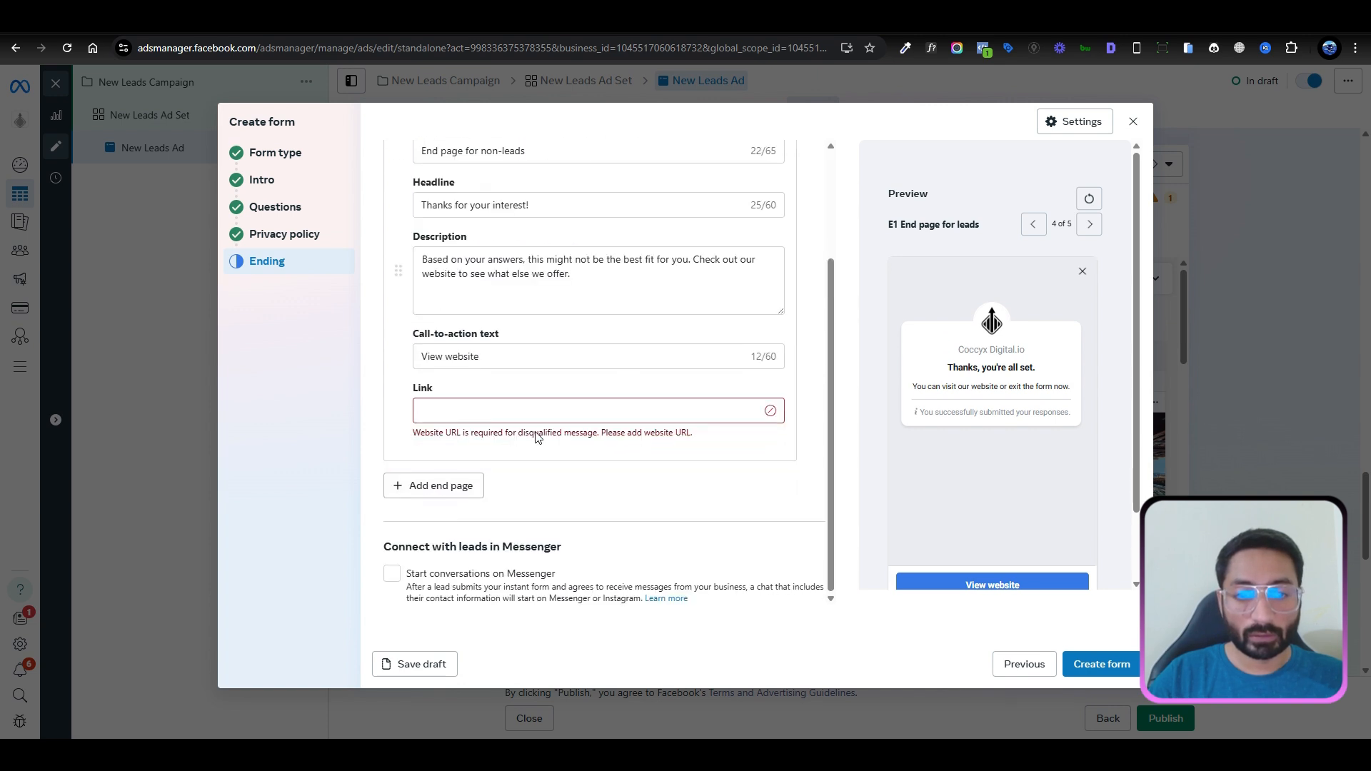
pyautogui.scroll(2, 648, 362)
pyautogui.scroll(1, 648, 362)
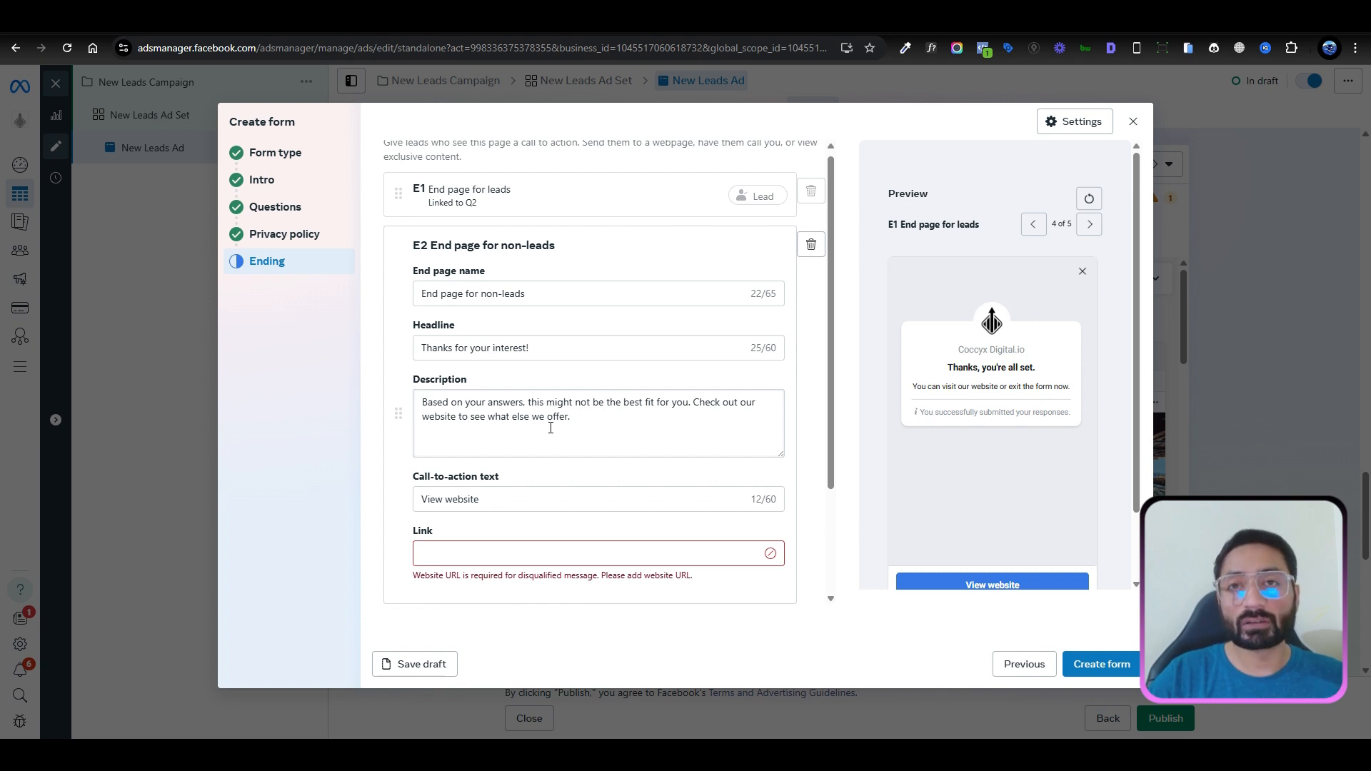
pyautogui.click(526, 553)
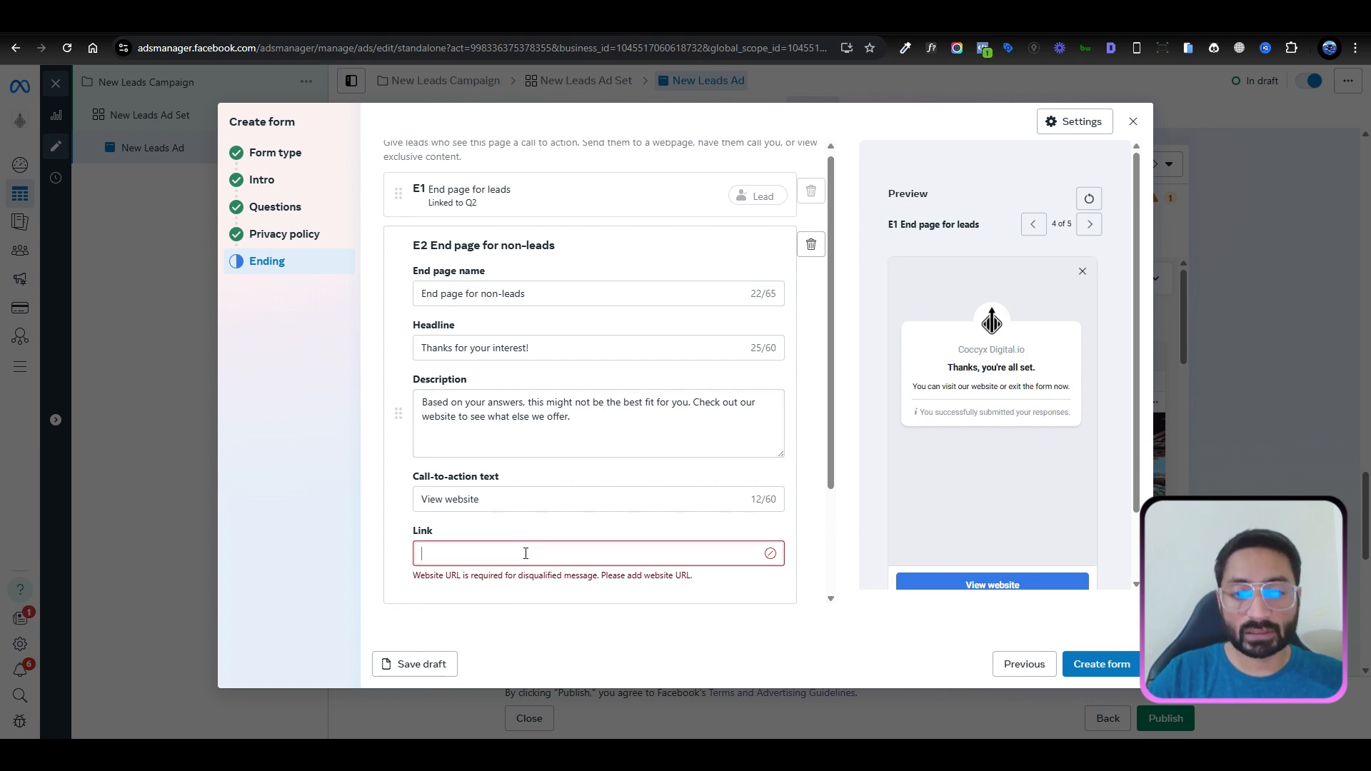
pyautogui.hotkey('ctrl', 'v')
pyautogui.click(599, 535)
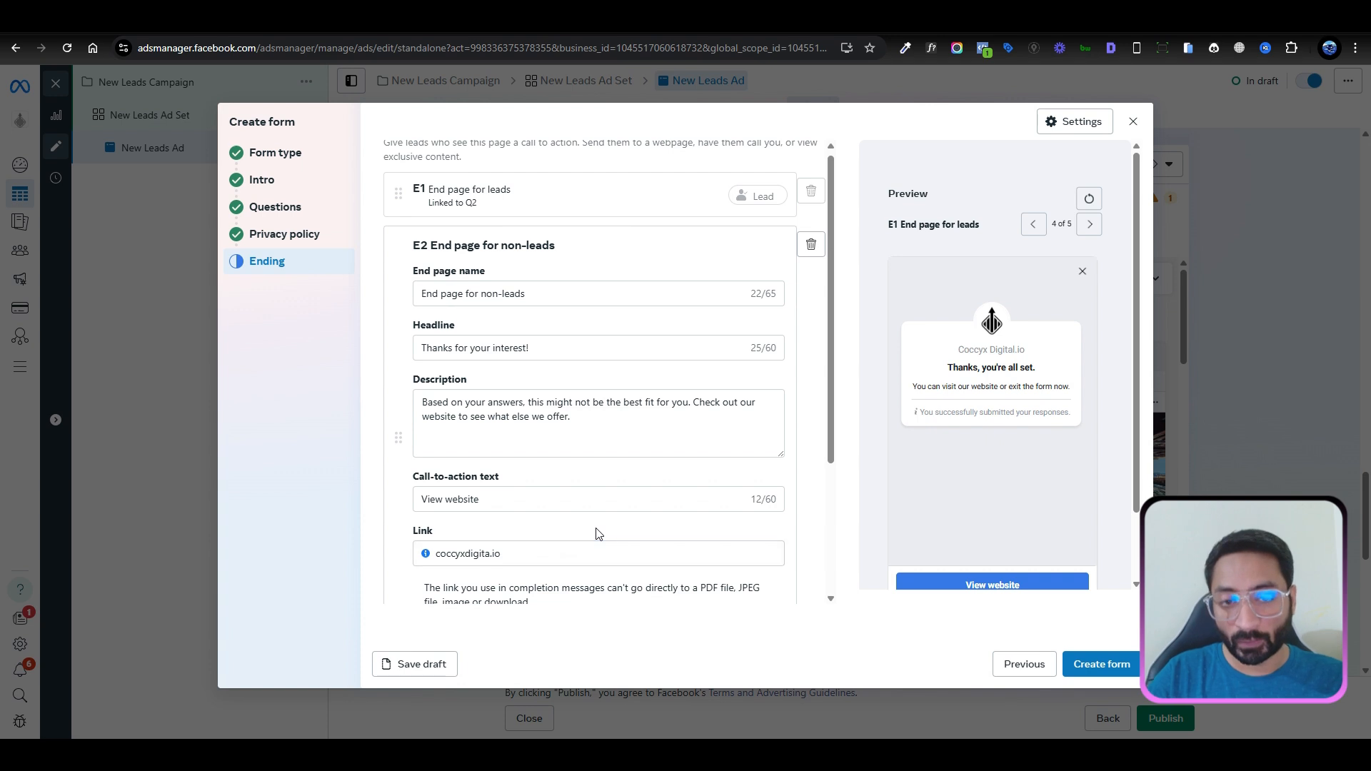
pyautogui.scroll(-2, 597, 528)
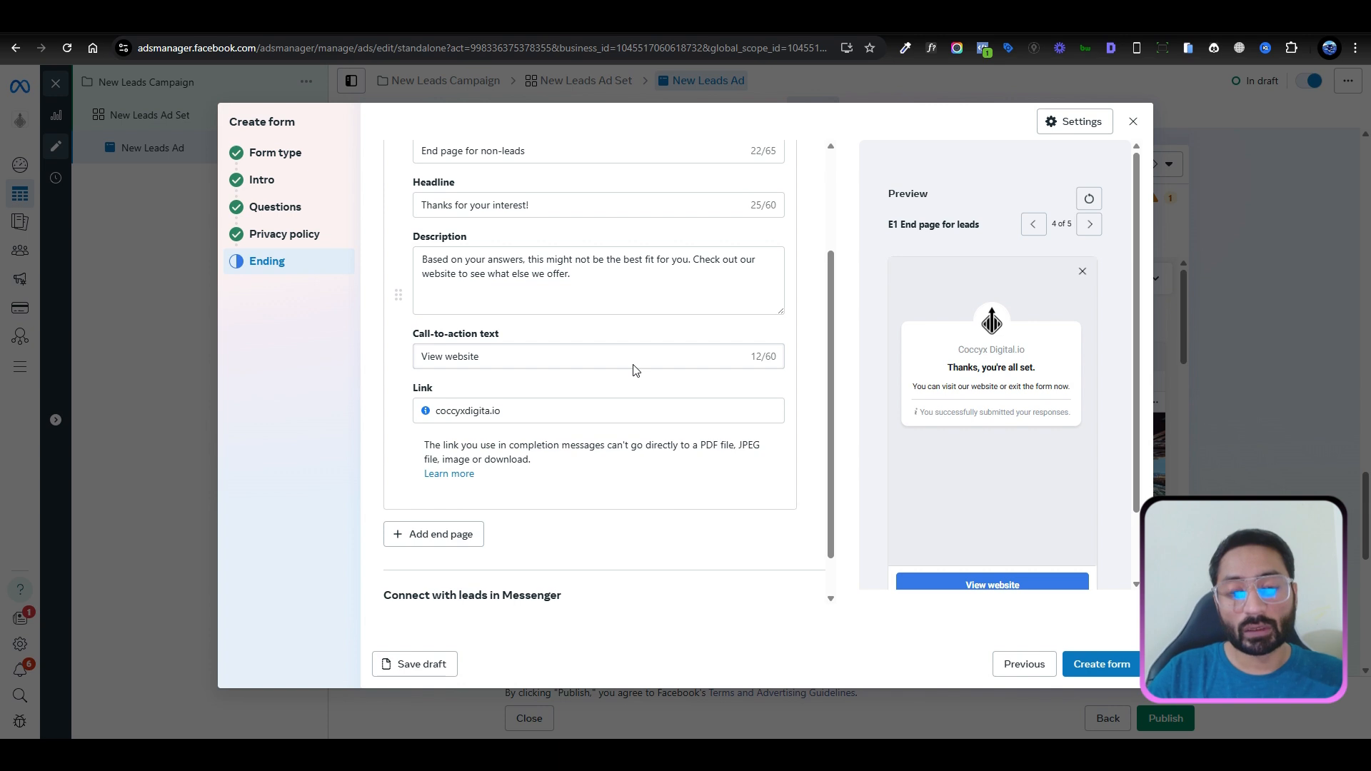
pyautogui.scroll(-1, 636, 370)
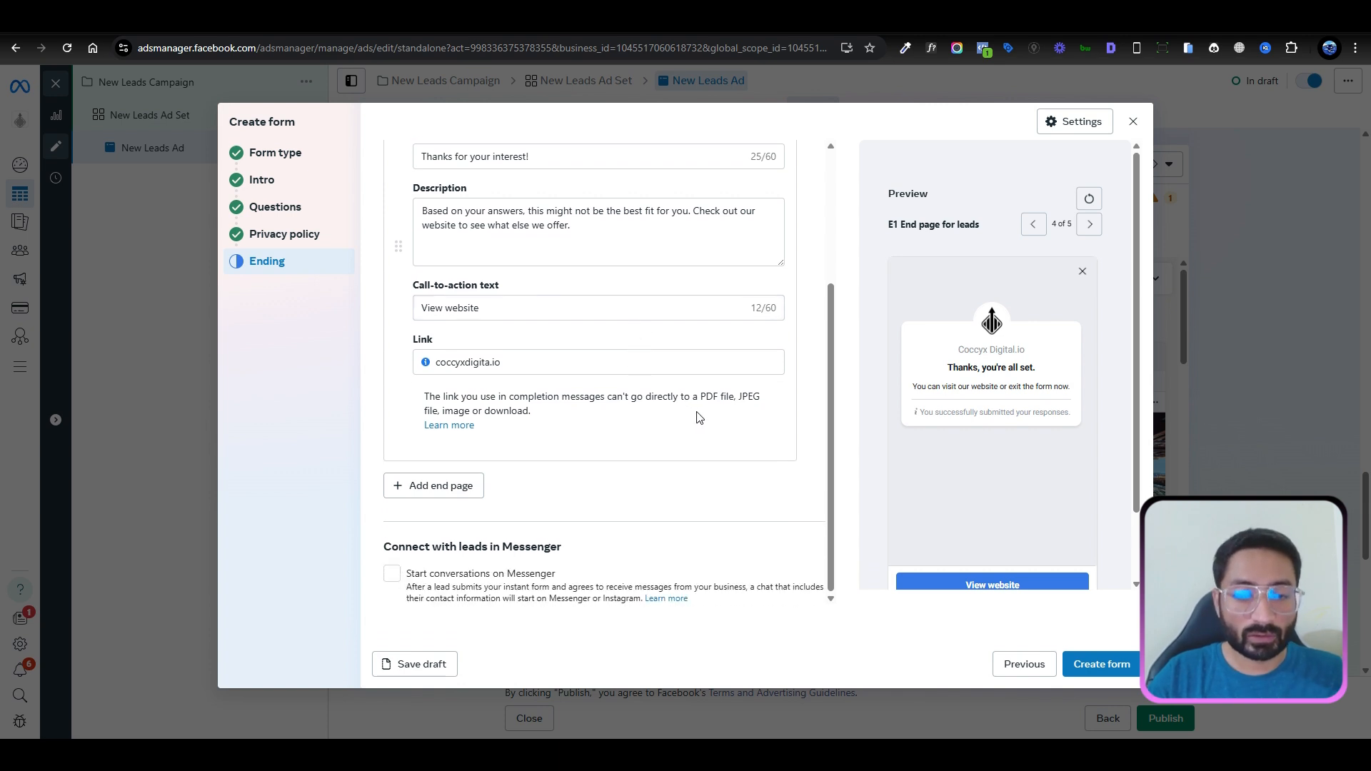
# Step: Check the E2 end page settings and create the instant form so it is added to the ad
pyautogui.scroll(3, 699, 418)
pyautogui.scroll(-2, 698, 418)
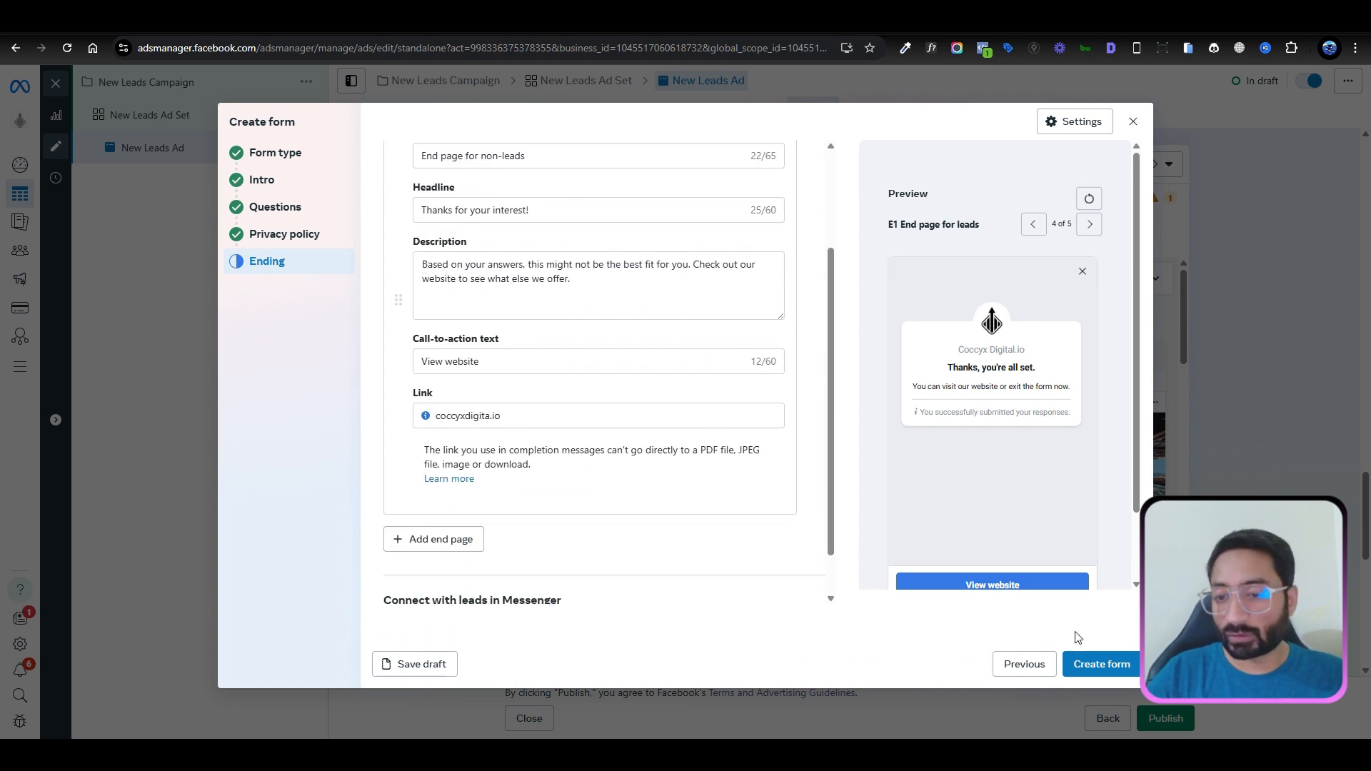
pyautogui.click(1112, 665)
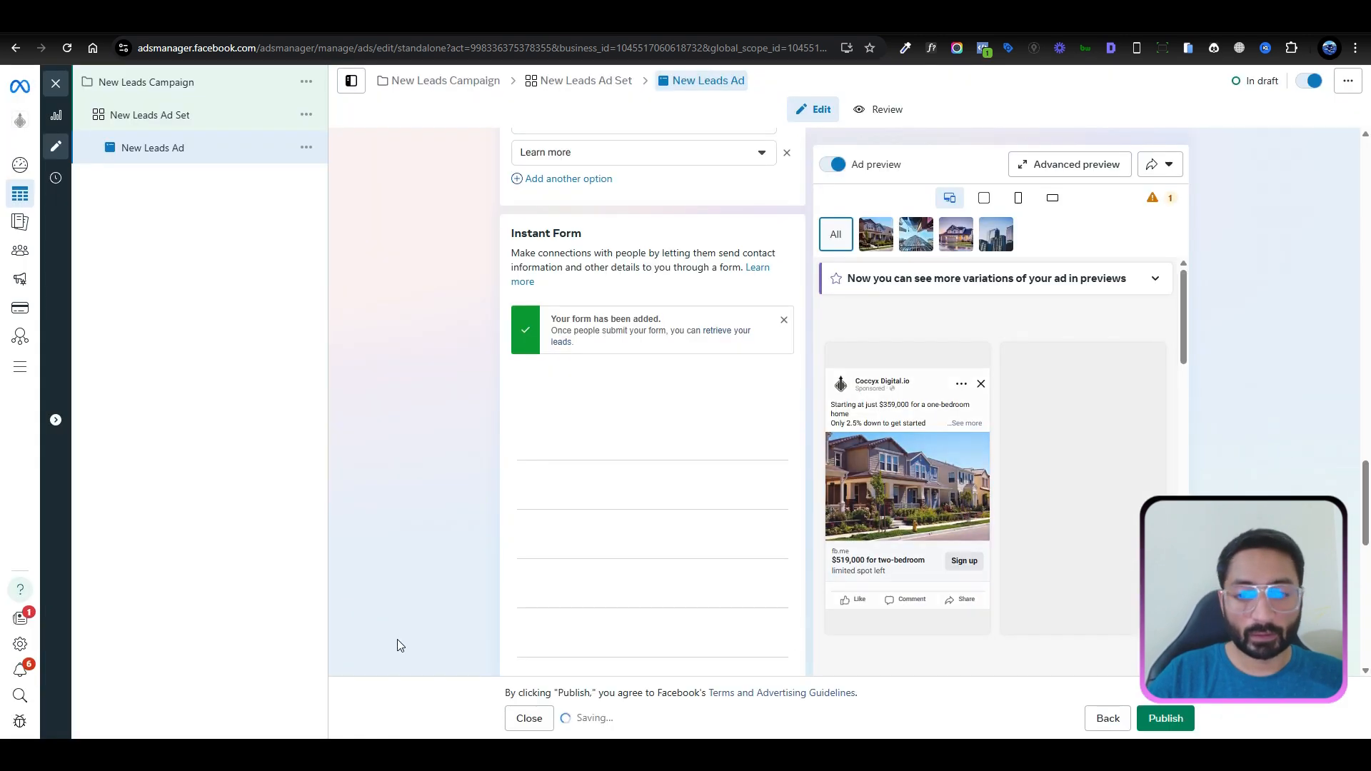
pyautogui.scroll(-2, 359, 415)
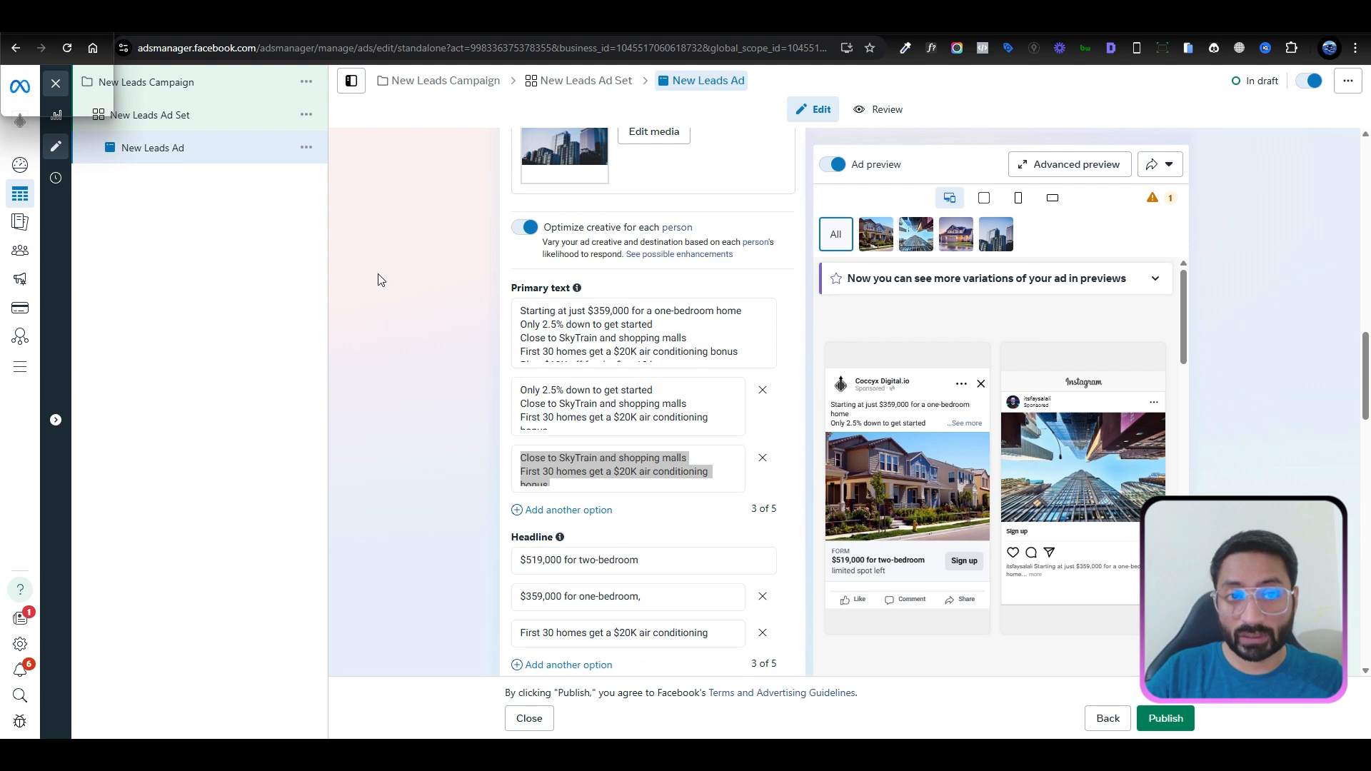
pyautogui.click(385, 263)
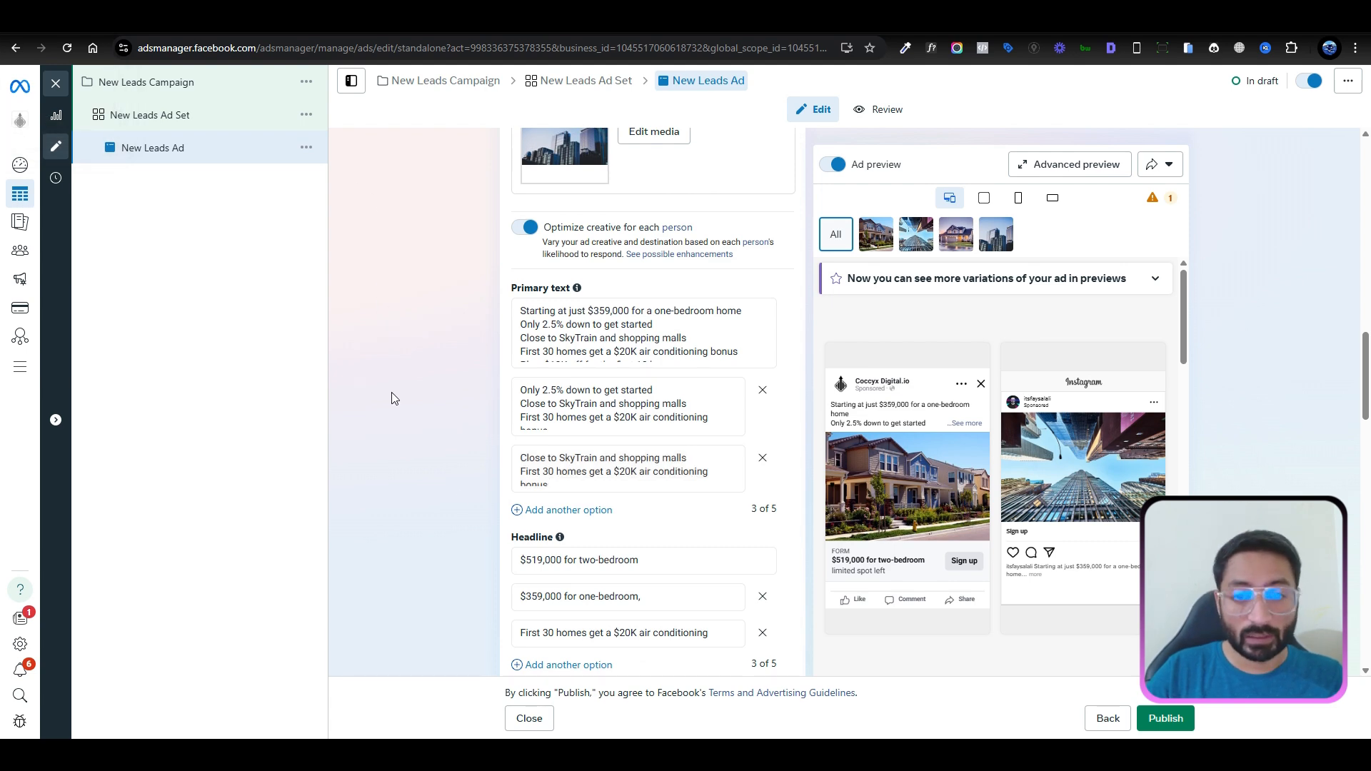
pyautogui.scroll(-8, 420, 296)
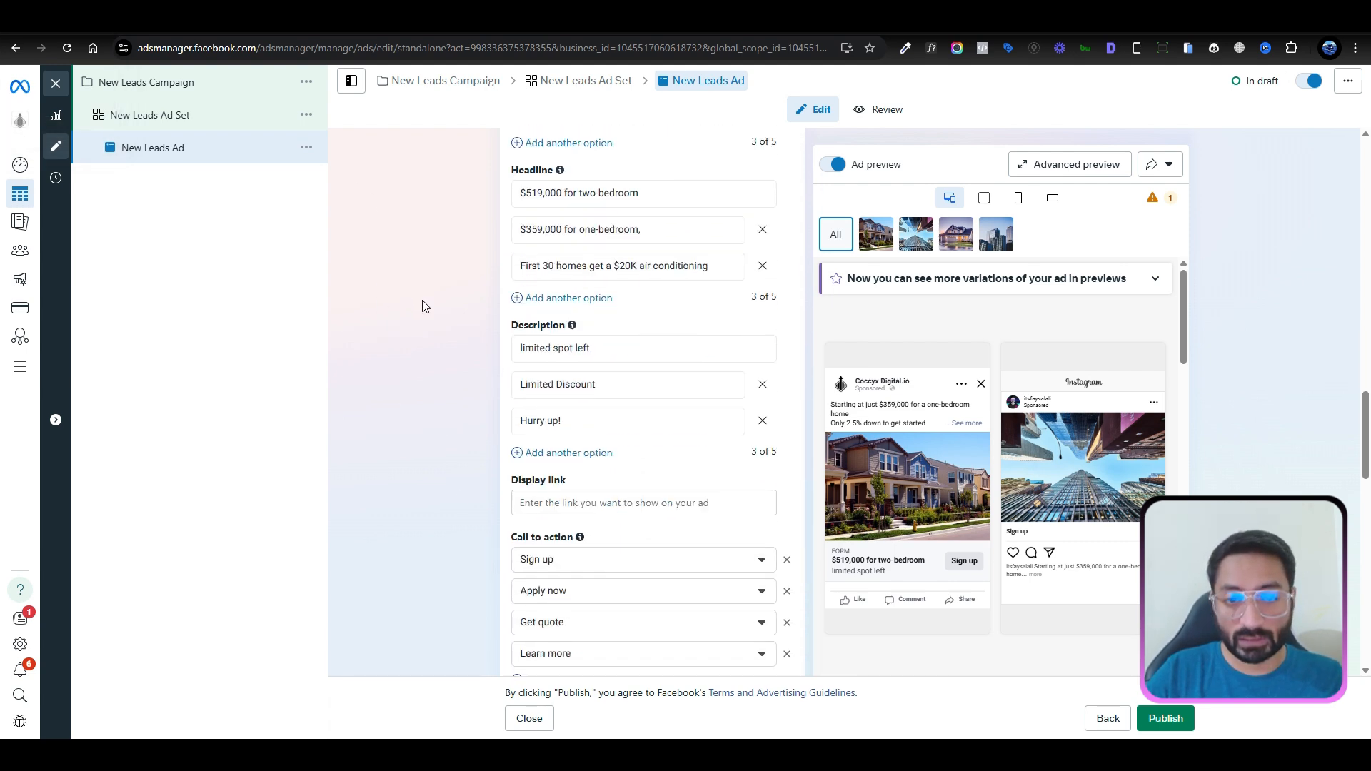
pyautogui.scroll(-2, 422, 300)
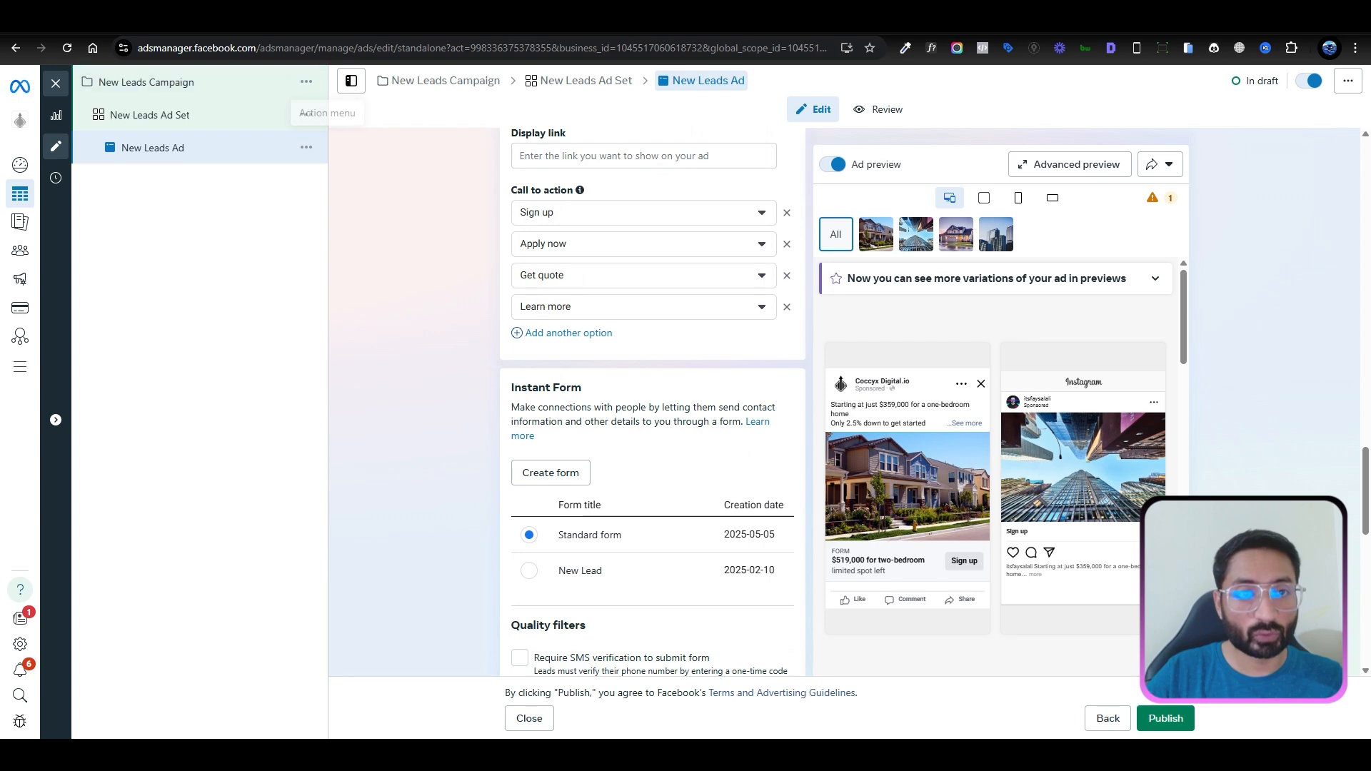
# Step: Search Google for "facebook lead form testing tool" in a new tab and open Meta for Developers' Testing and Troubleshooting page
pyautogui.click(359, 31)
pyautogui.click(362, 48)
pyautogui.write('facebook lead form testing tool')
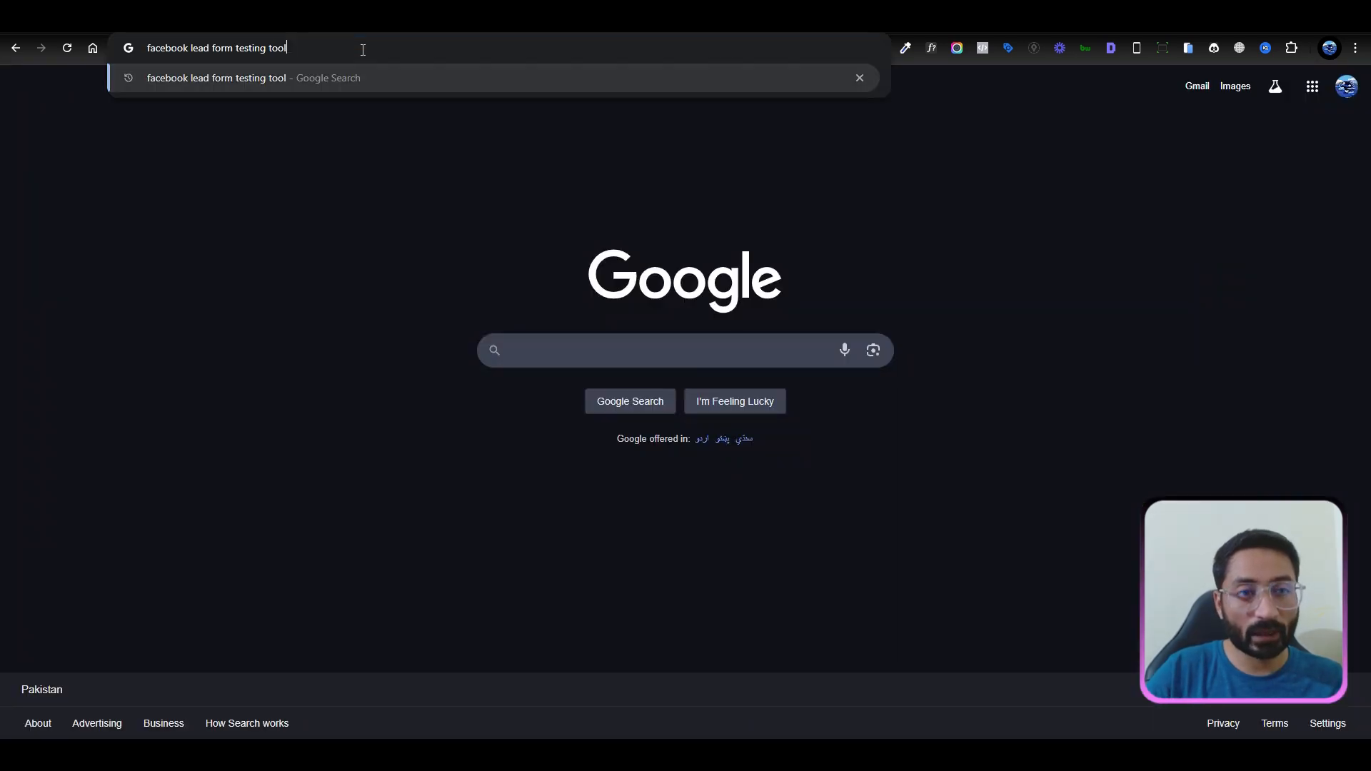
pyautogui.press('Return')
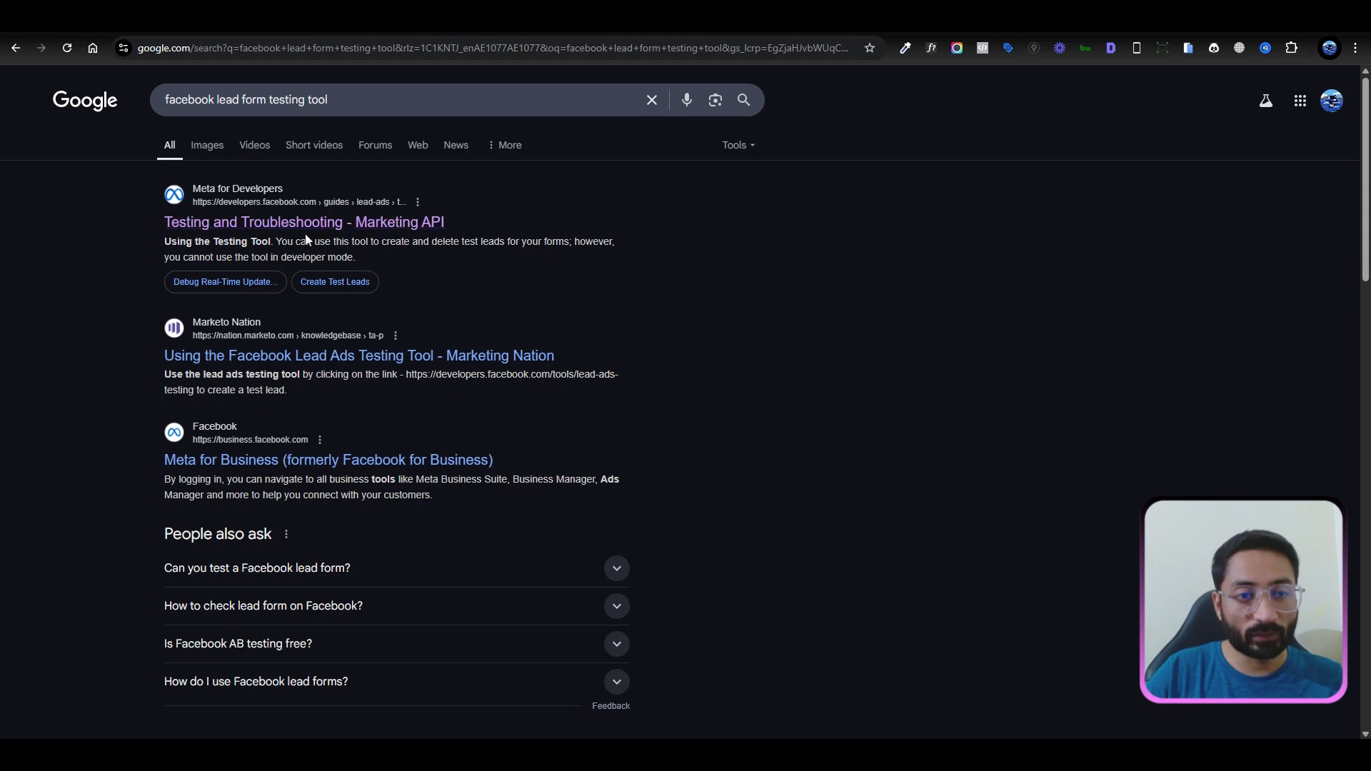
pyautogui.click(284, 229)
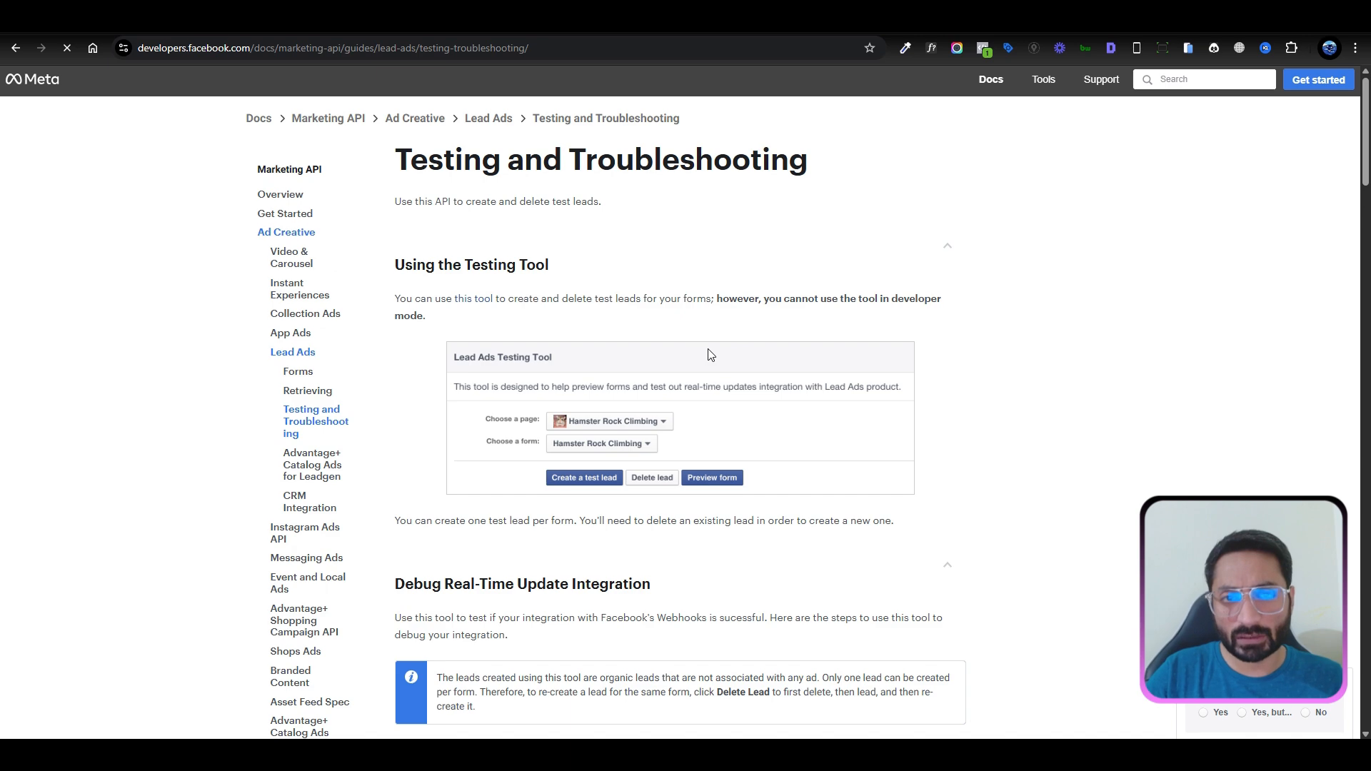
# Step: Read the Debug Real-Time Update Integration instructions and open the linked Lead Ads testing tool
pyautogui.scroll(-5, 710, 355)
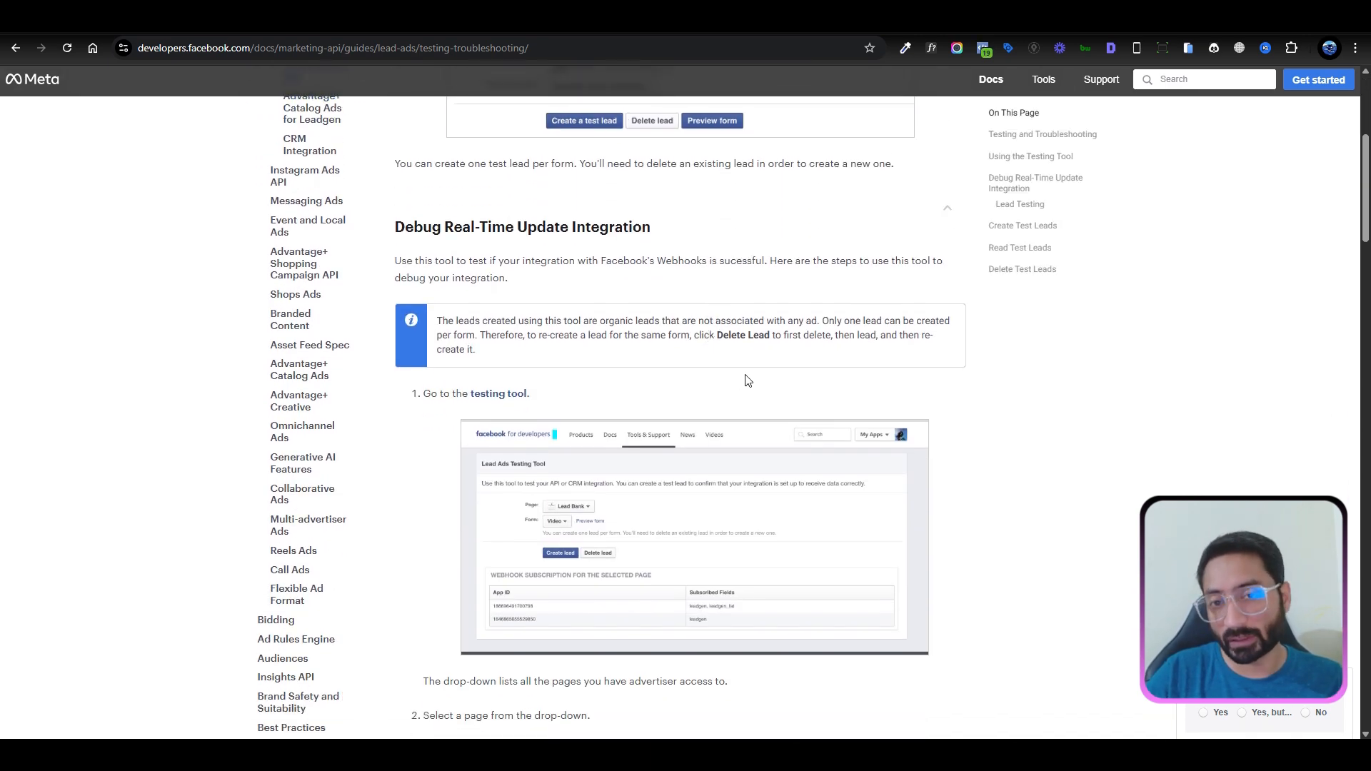
pyautogui.scroll(-4, 748, 380)
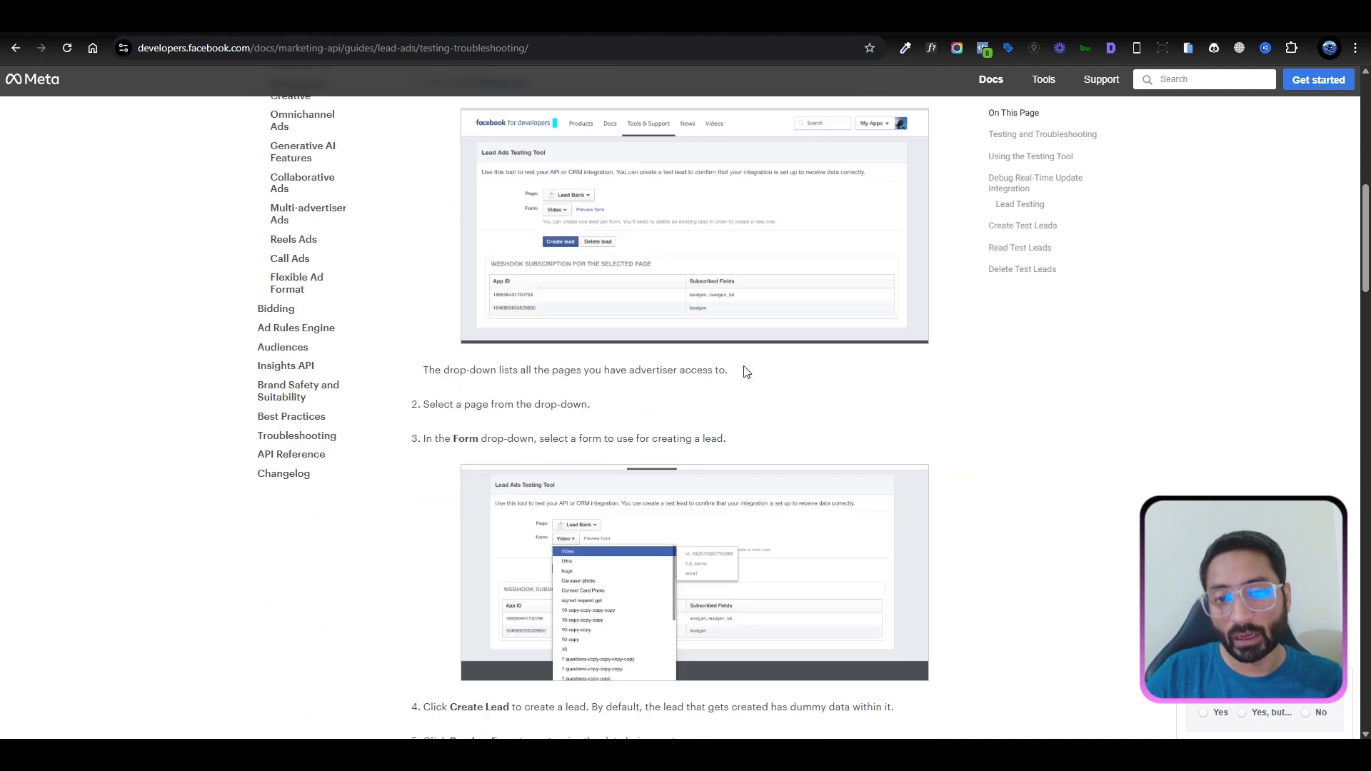
pyautogui.scroll(7, 746, 372)
pyautogui.scroll(-3, 570, 472)
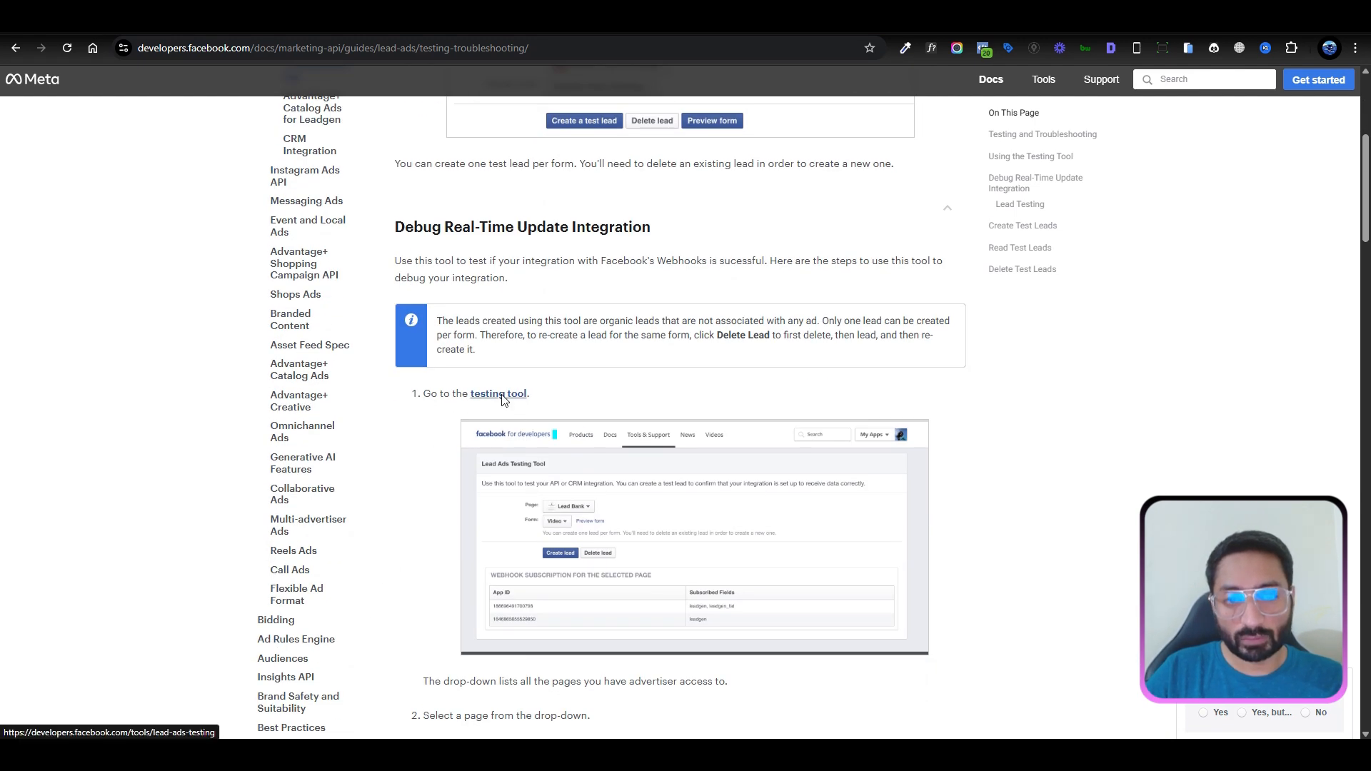
pyautogui.click(503, 397)
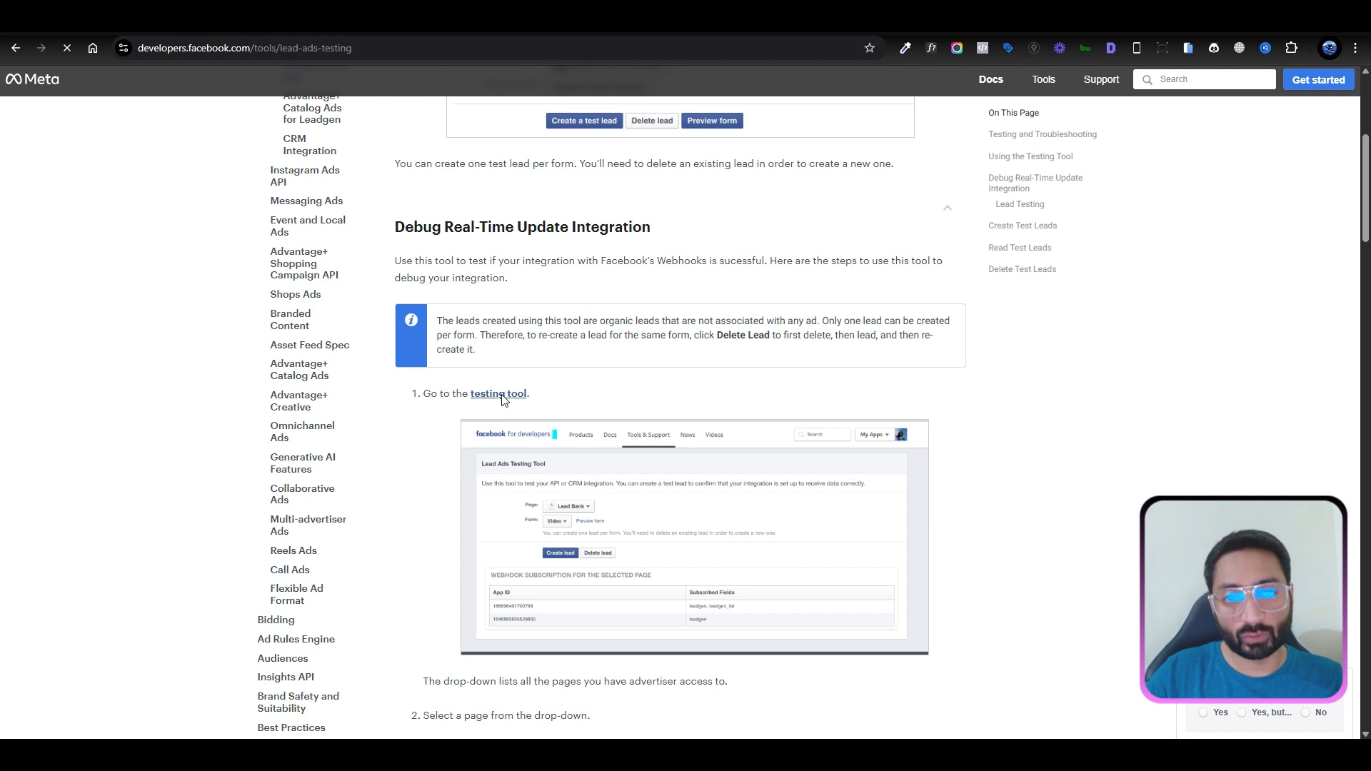